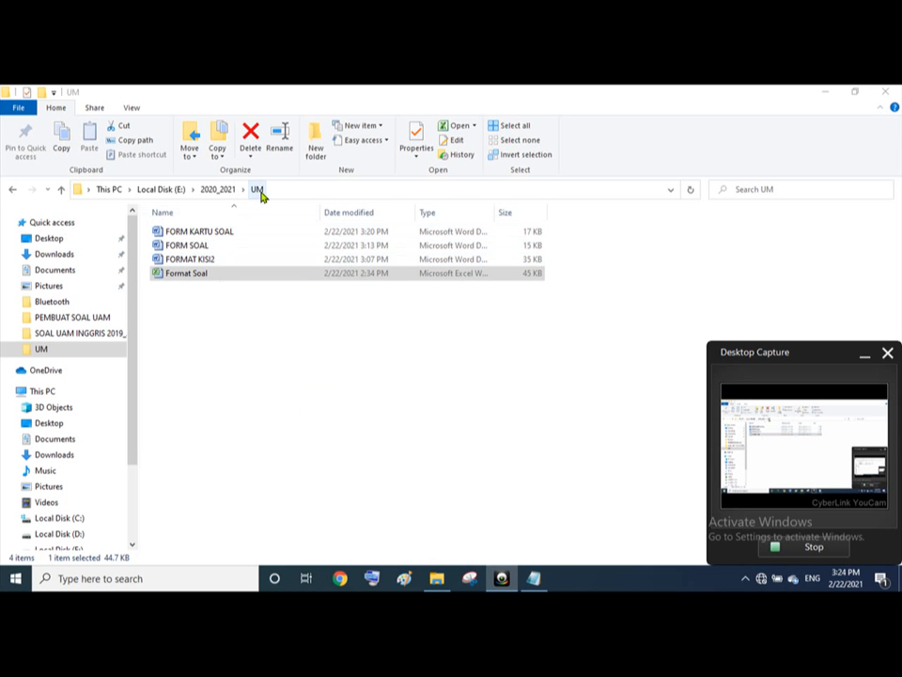
Open the Format Soal workbook, go to the top of Sheet1 and dismiss the Office activation wizard.
click(348, 273)
double_click(242, 275)
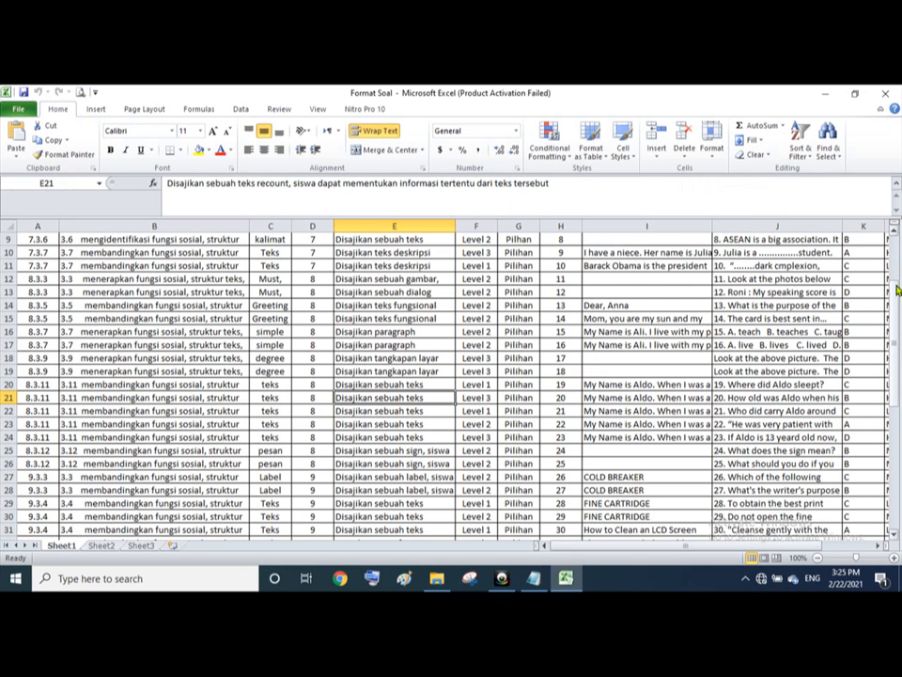
scroll(898, 251, up, 3)
click(430, 346)
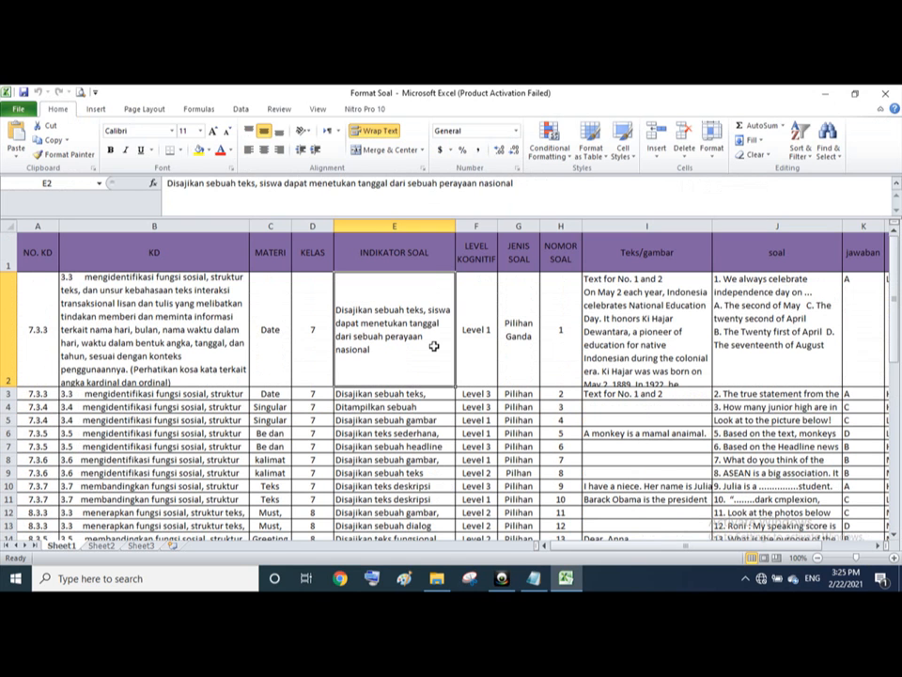
click(42, 254)
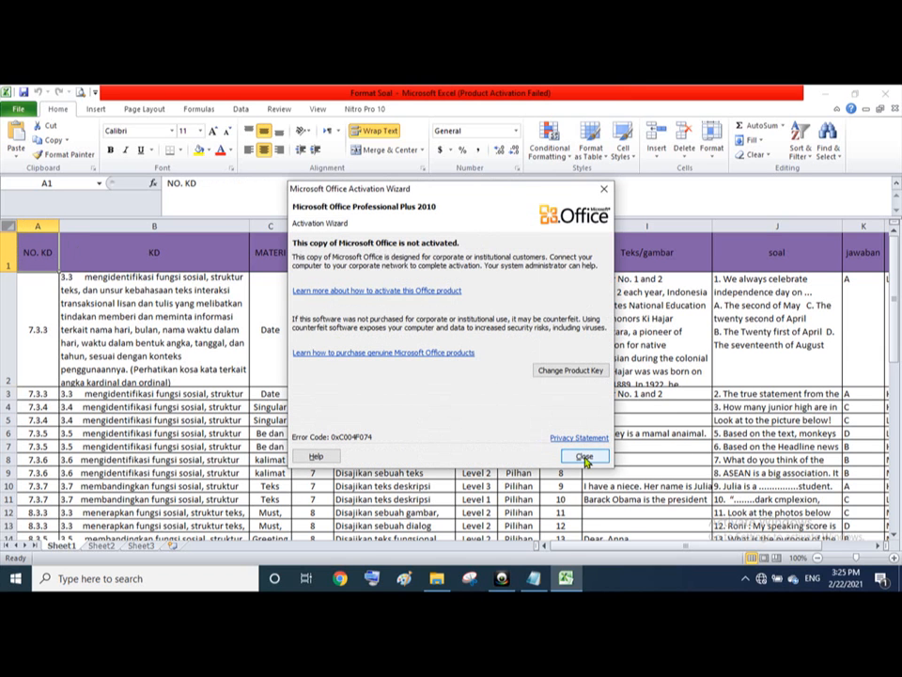
click(586, 457)
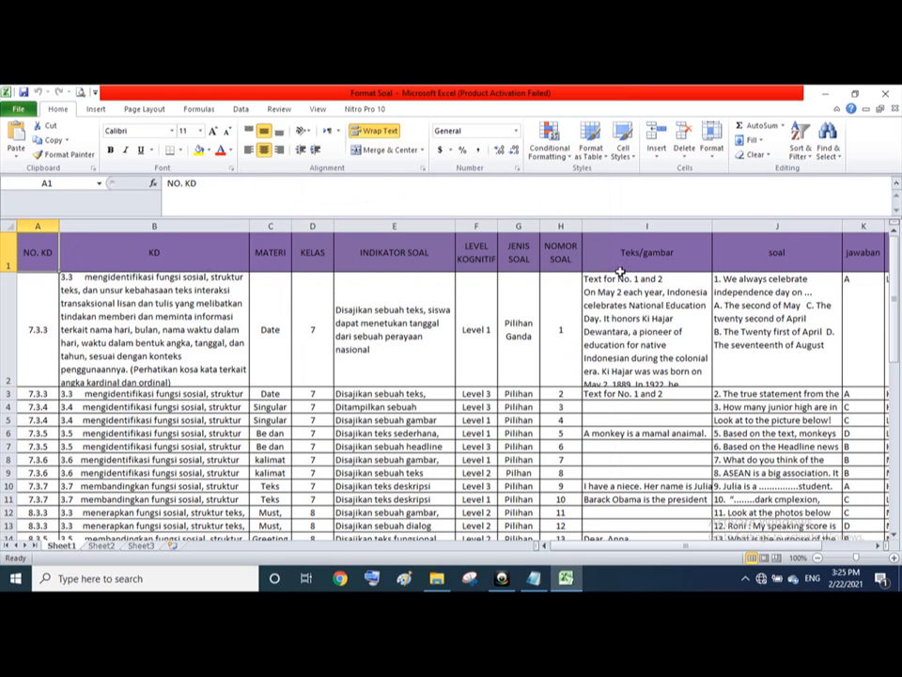
Examine the first question's NO. KD, KD, MATERI, KELAS and INDIKATOR SOAL entries in row 2 of Sheet1.
click(794, 258)
click(51, 253)
click(80, 334)
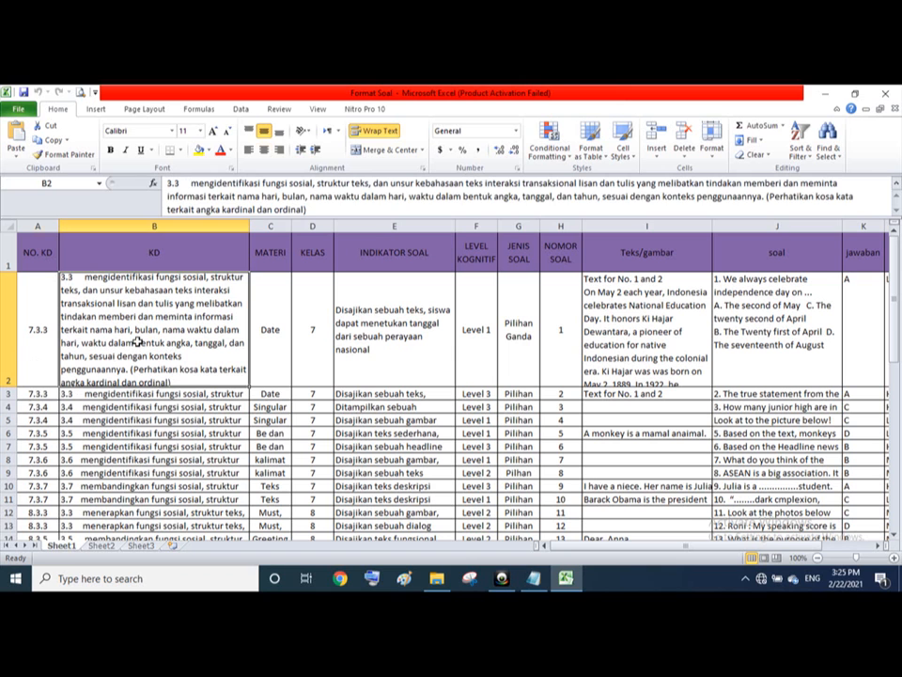
key(Left)
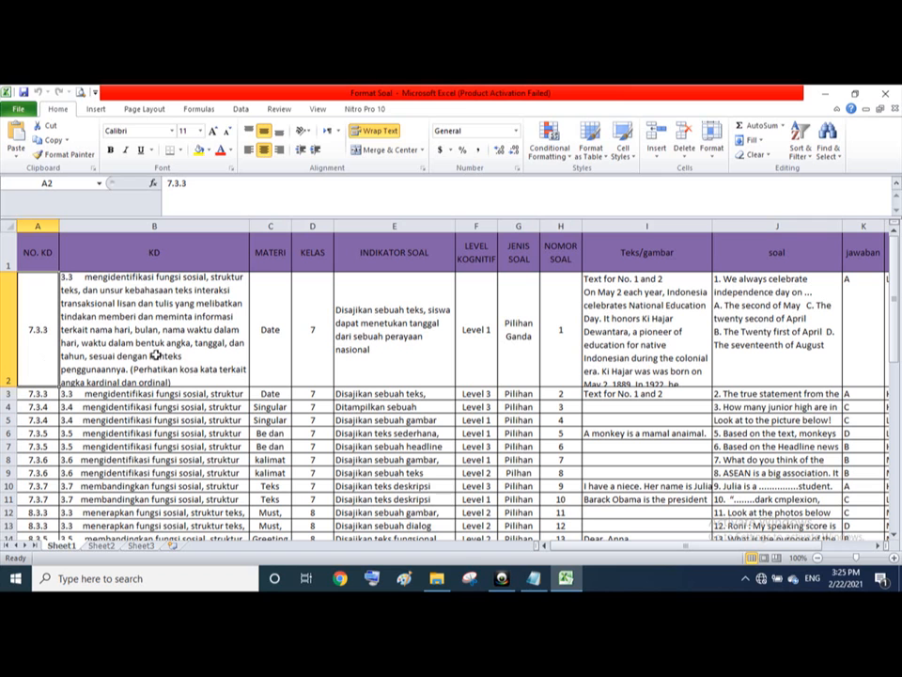
click(141, 333)
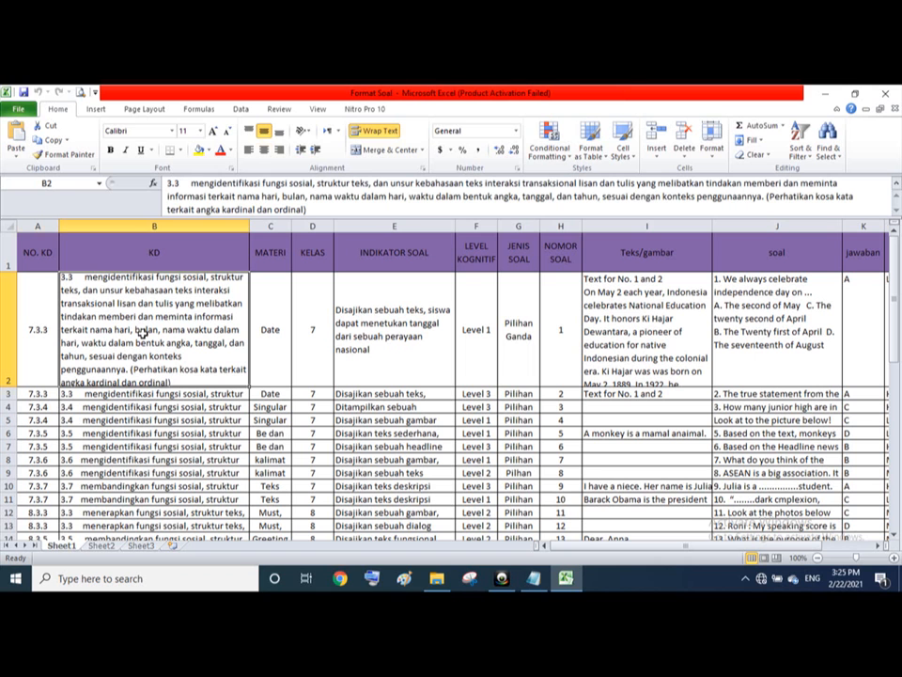
key(Right)
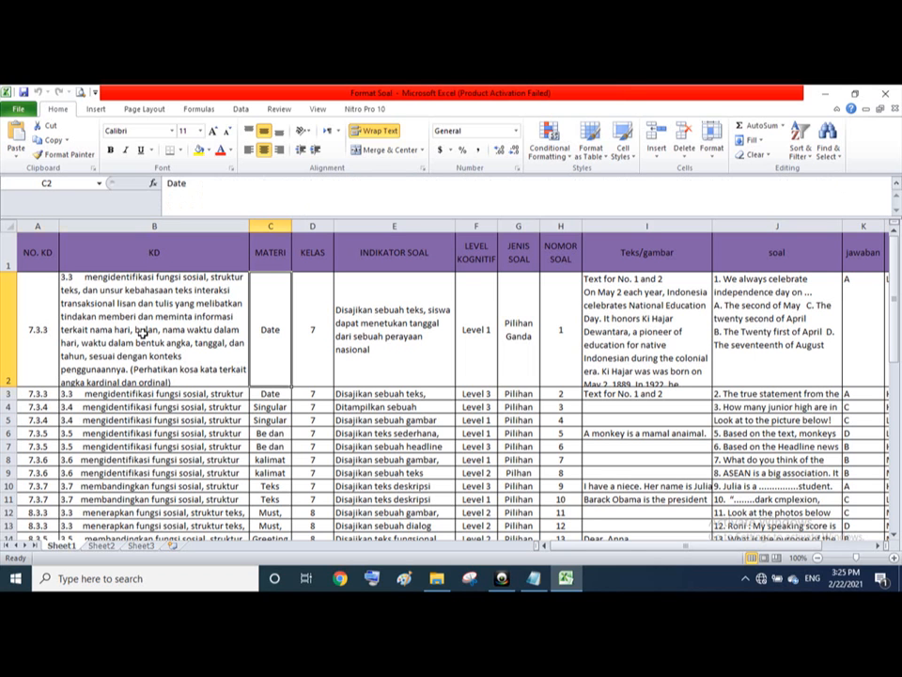
key(Right)
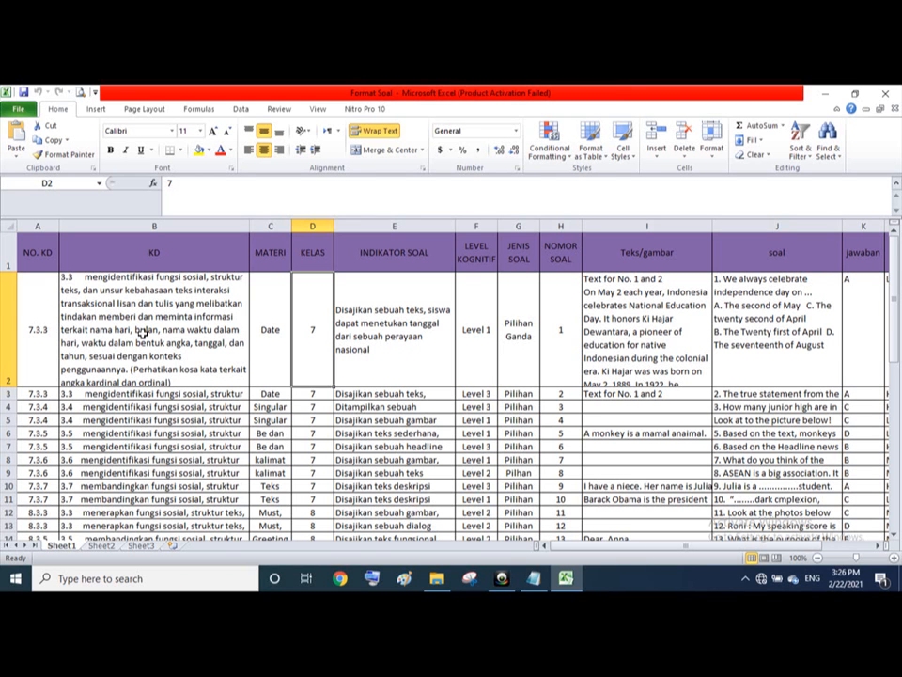
key(Right)
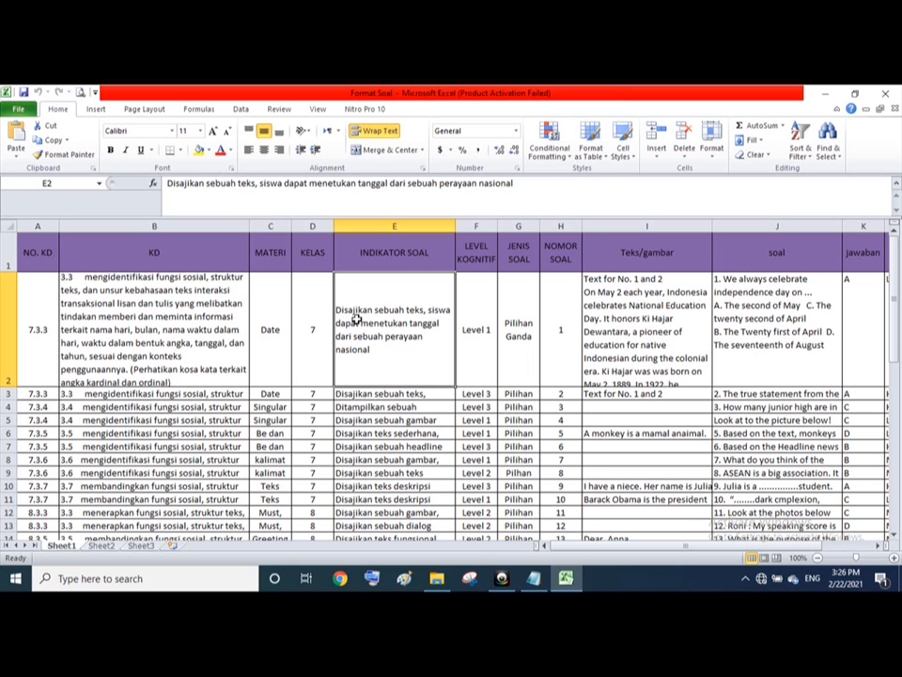
Examine the first question's cognitive level, question type, number, reading text and question wording in row 2.
click(487, 329)
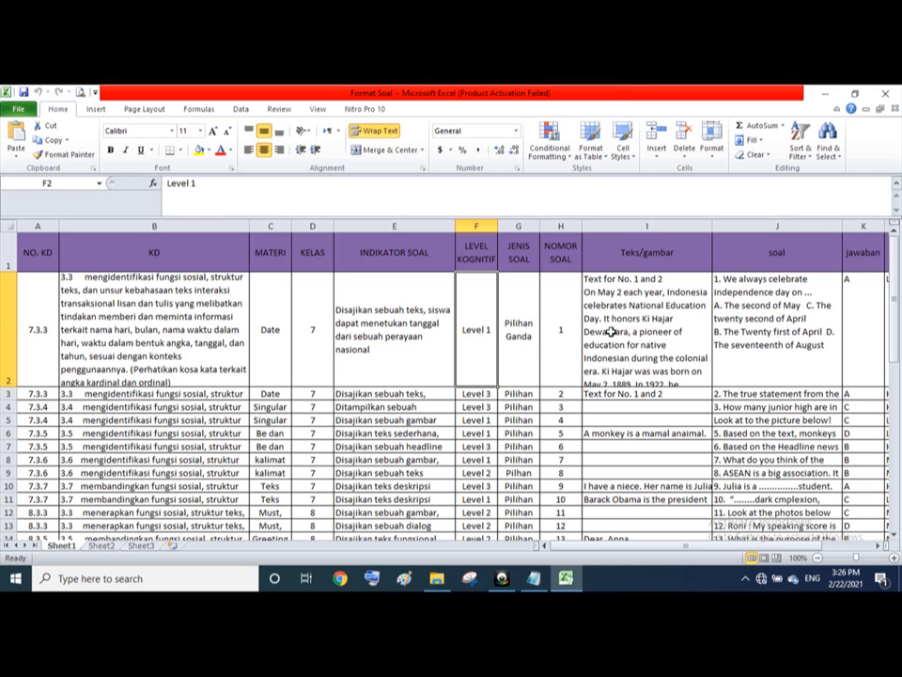
click(516, 348)
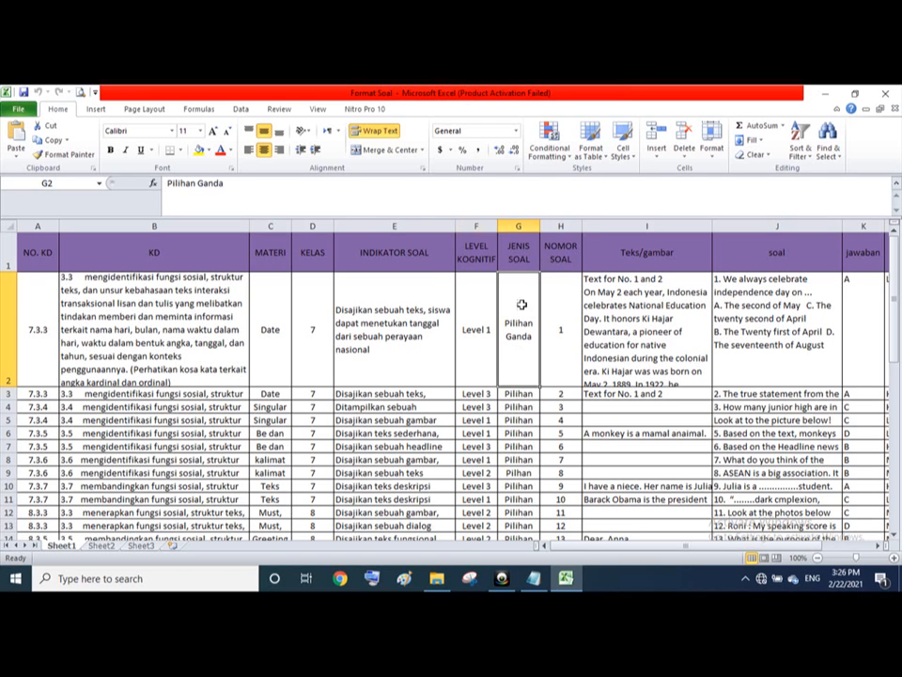
key(Right)
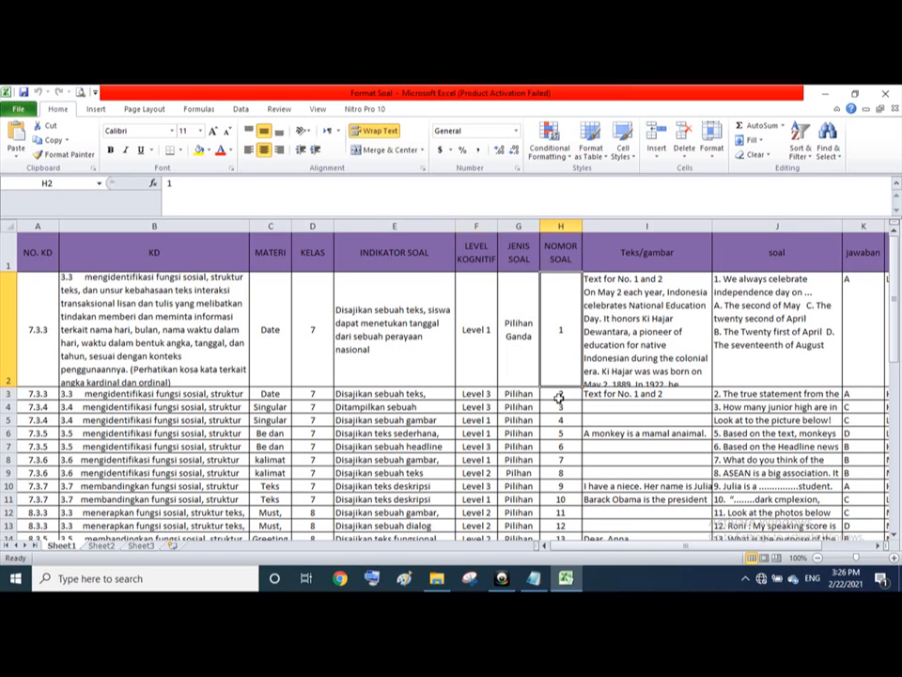
key(Right)
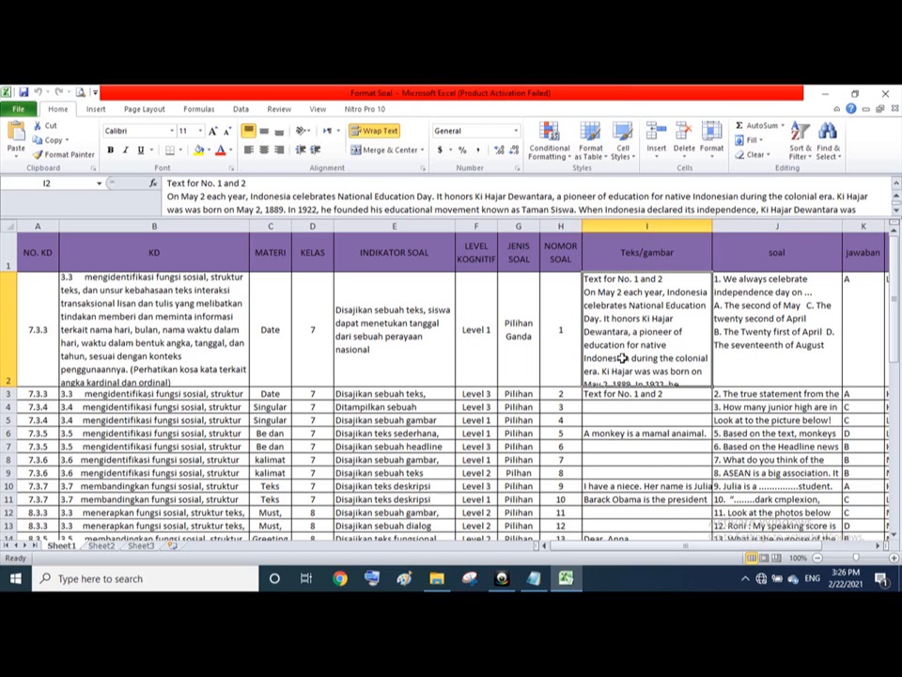
key(Right)
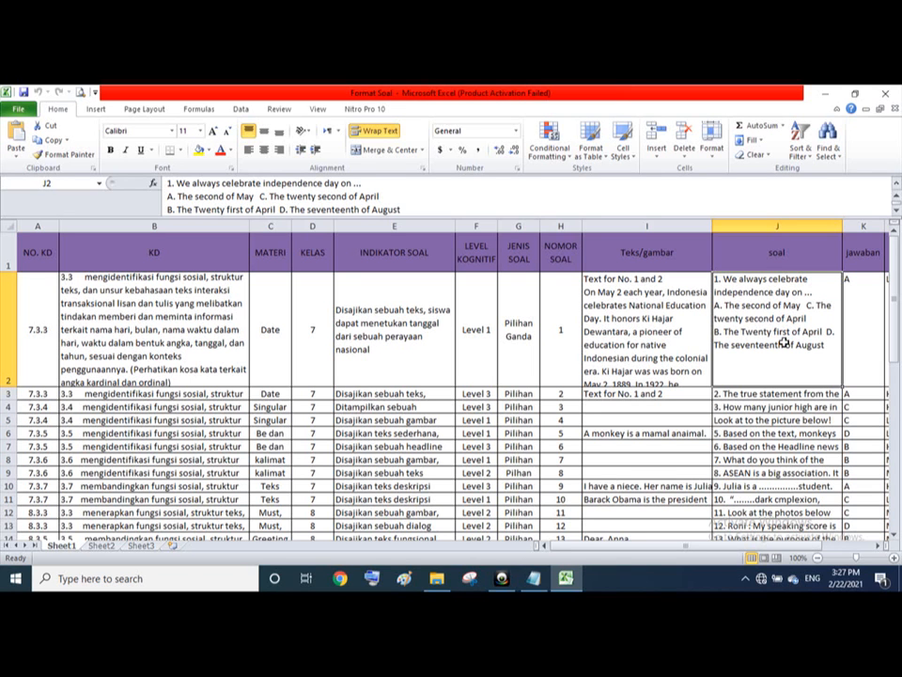
key(Right)
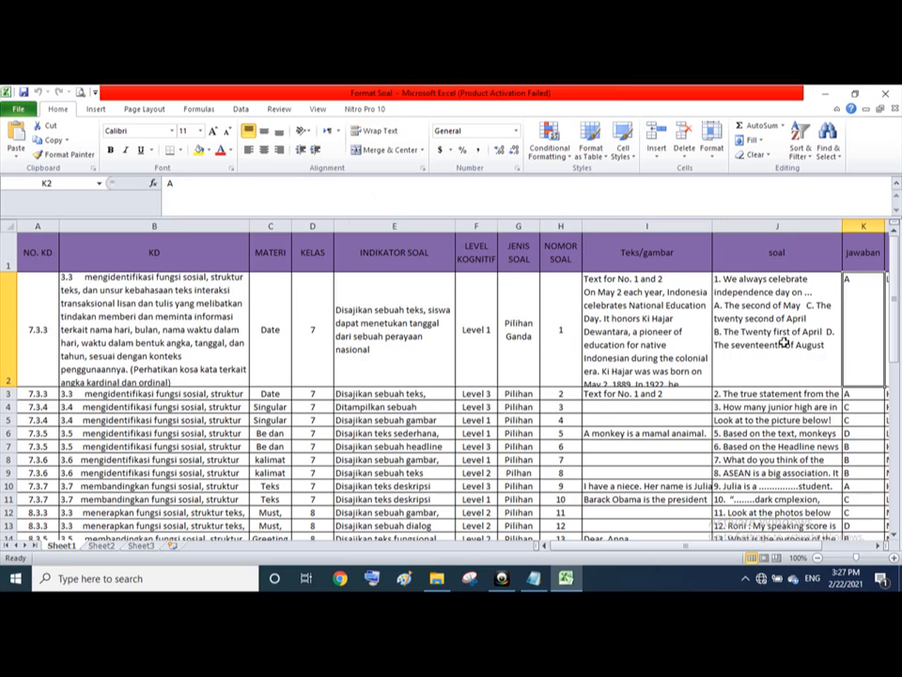
Examine the first question's jawaban, Keterangan soal and Hasil Analis entries in row 2.
key(Right)
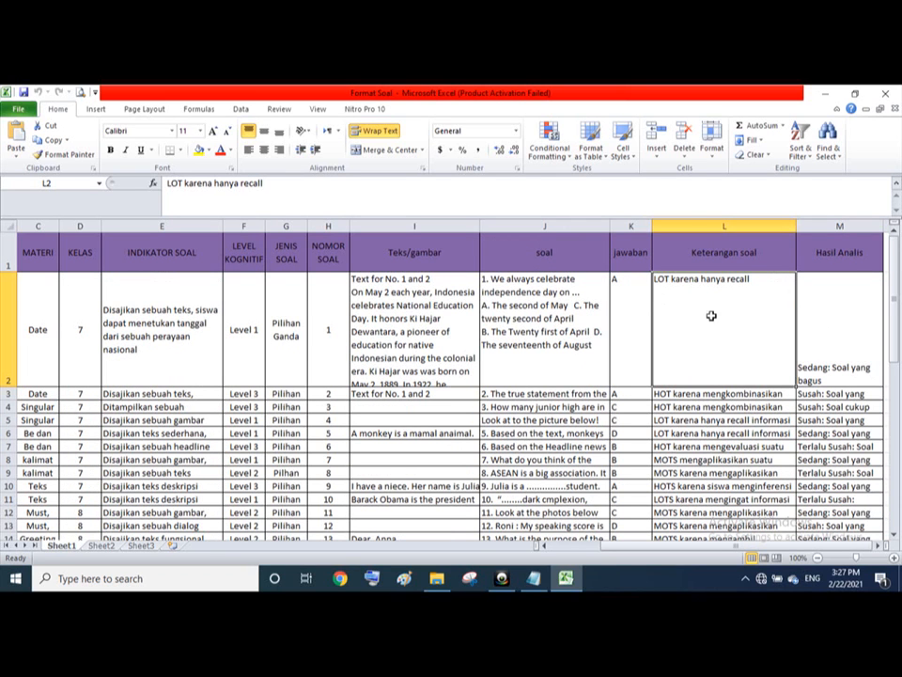
click(642, 320)
click(696, 312)
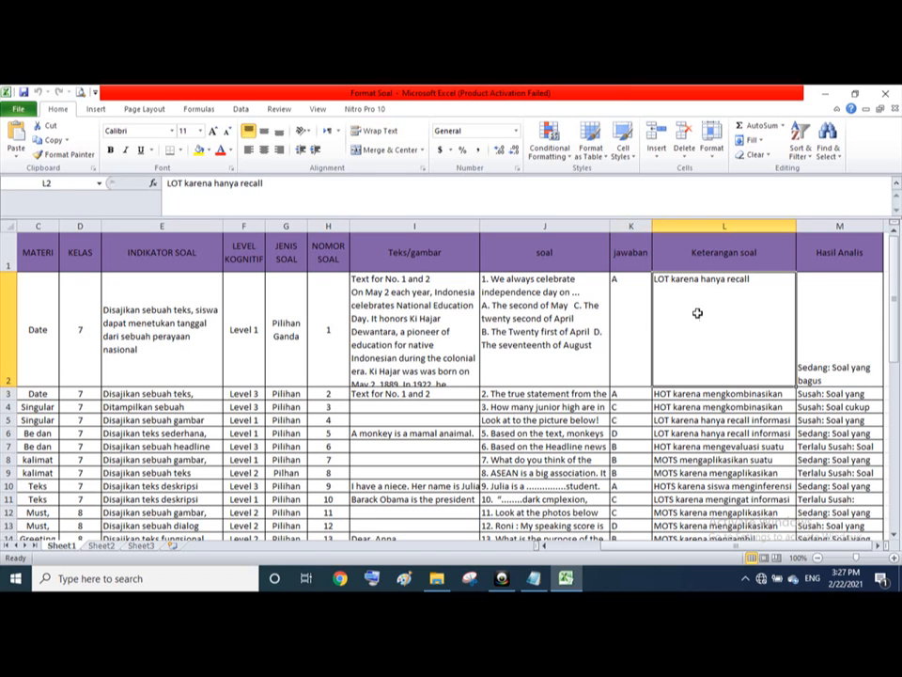
click(797, 335)
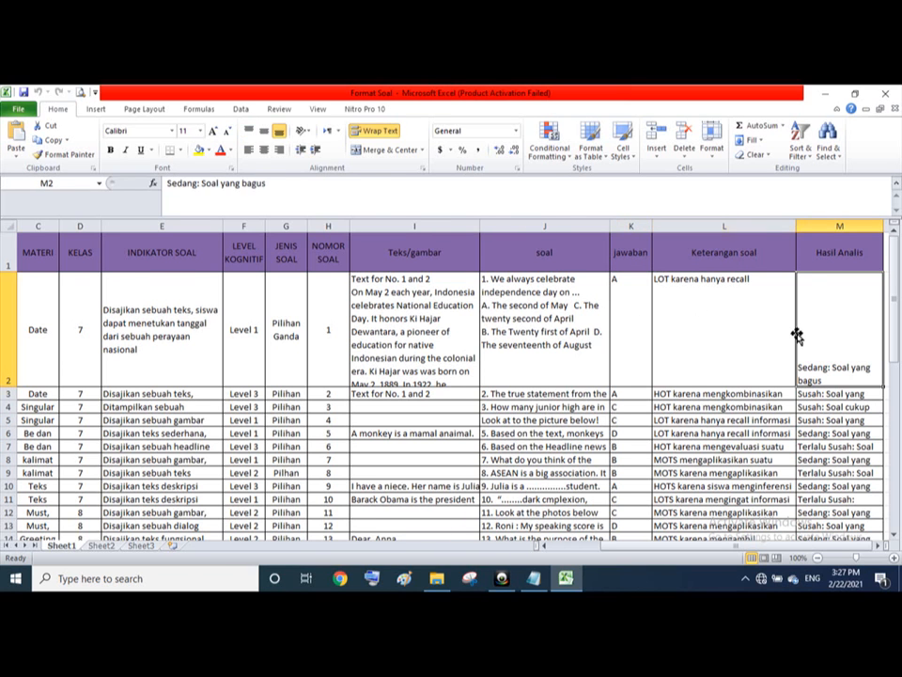
key(Right)
key(Left)
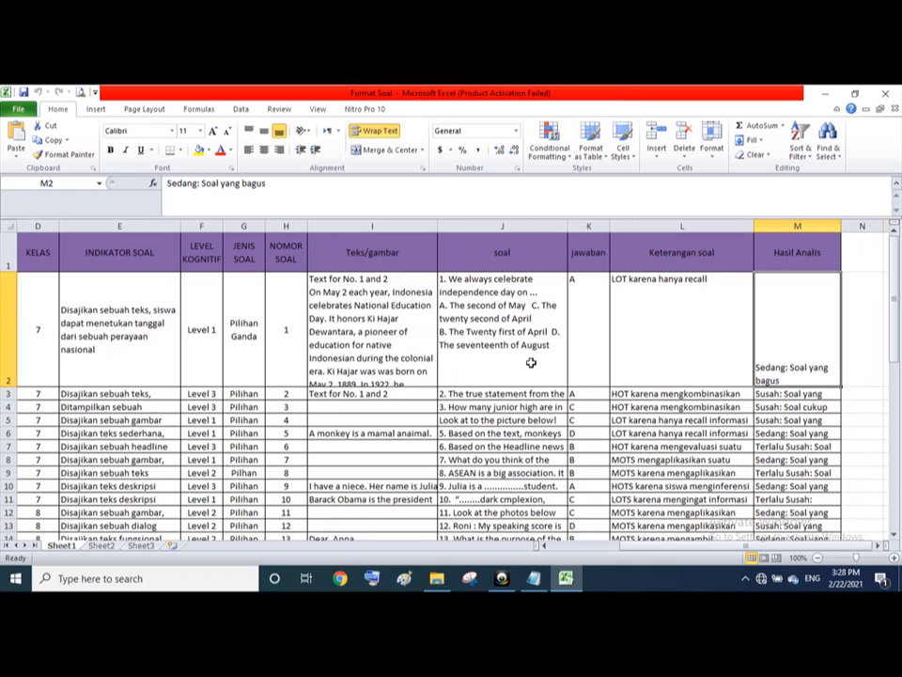
click(685, 321)
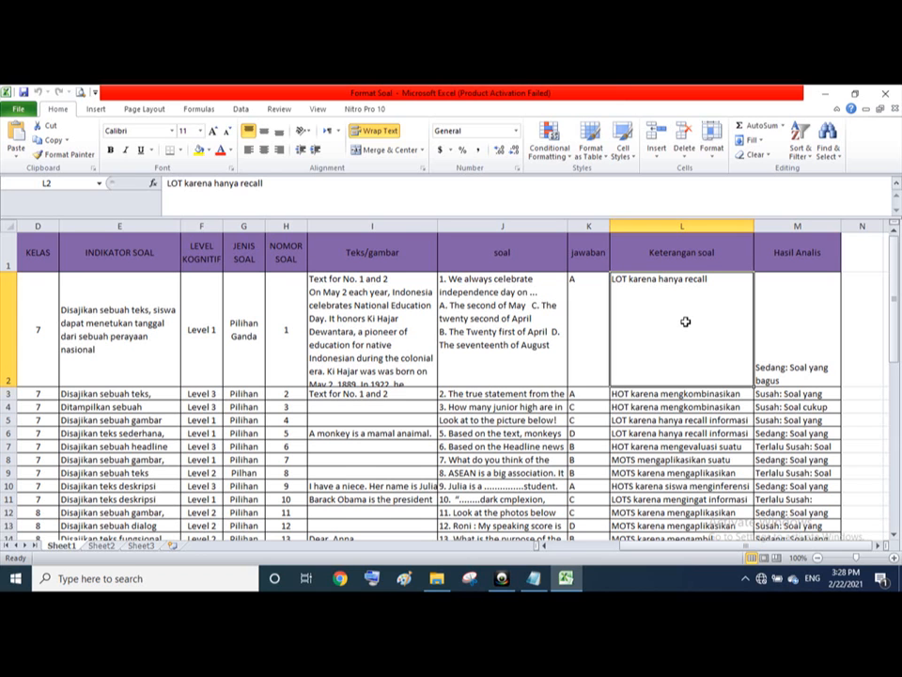
key(Right)
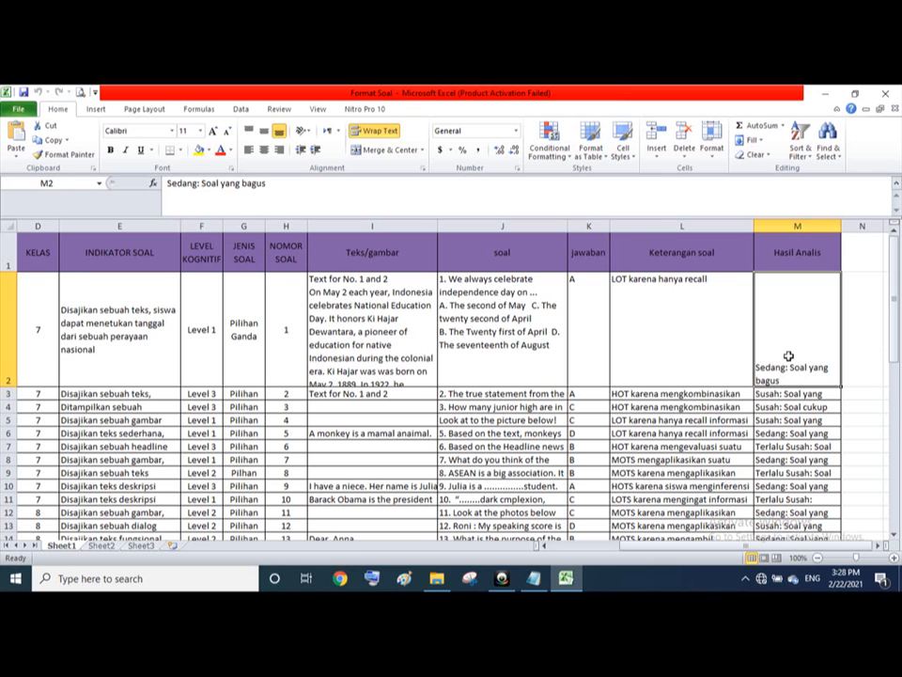
Look over the question type entries down column G to row 19, starting from the remarks for question 3.
click(619, 406)
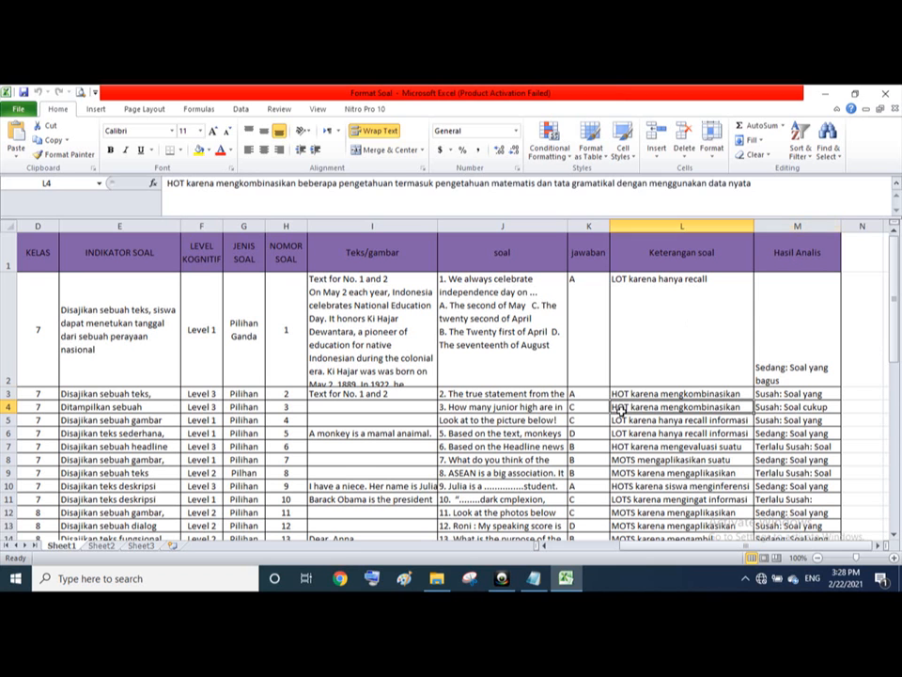
click(250, 417)
key(Down)
key(Down)
key(Down)
key(Down)
key(Down)
key(Down)
key(Down)
key(Down)
key(Down)
key(Down)
key(Down)
key(Down)
key(Down)
key(Down)
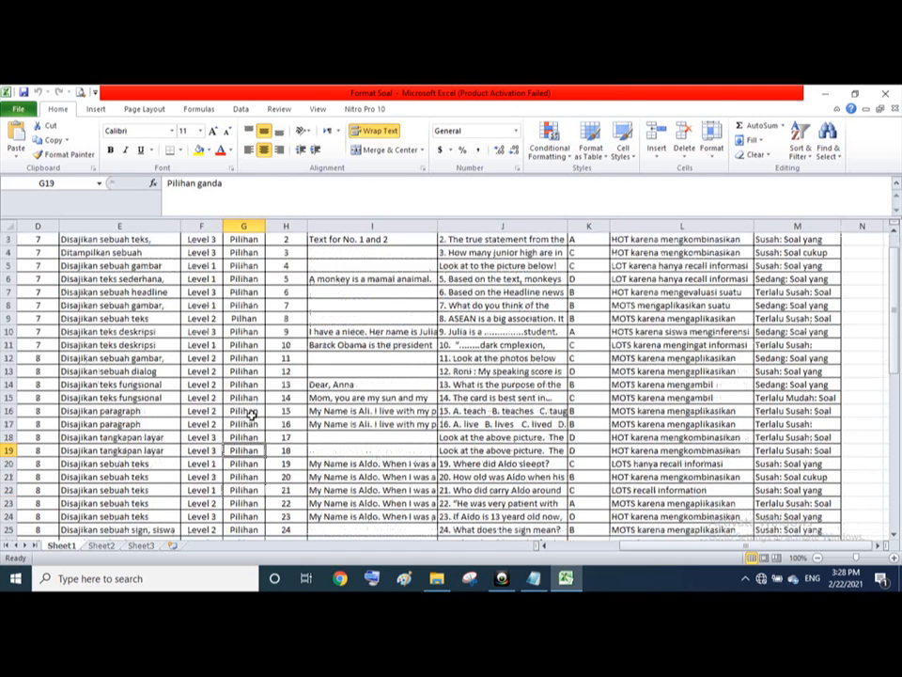
Review the wording of questions 17 to 20, the answer to question 8 and the reading text for question 5.
click(449, 436)
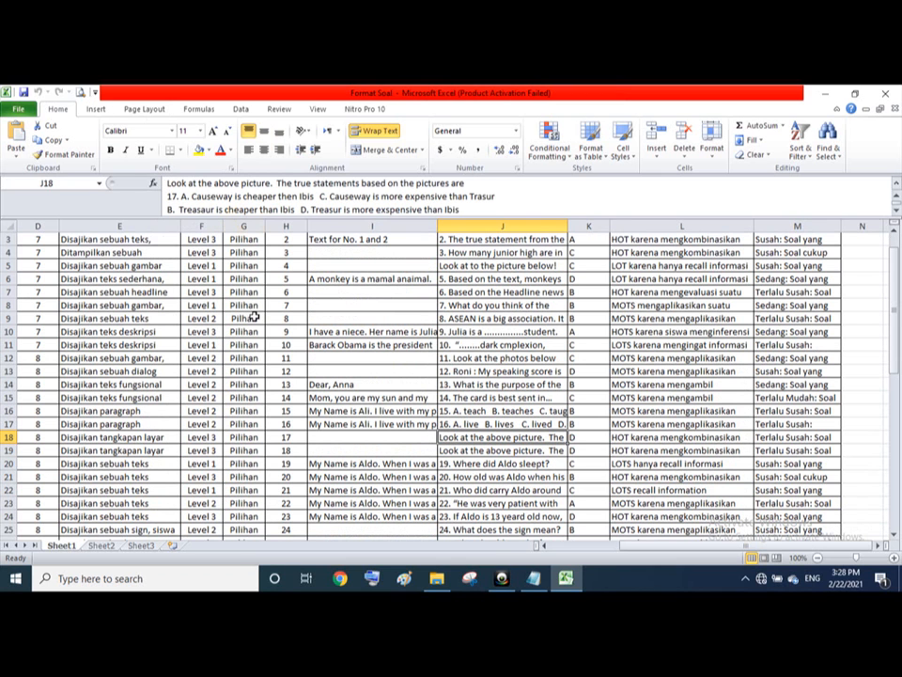
click(451, 450)
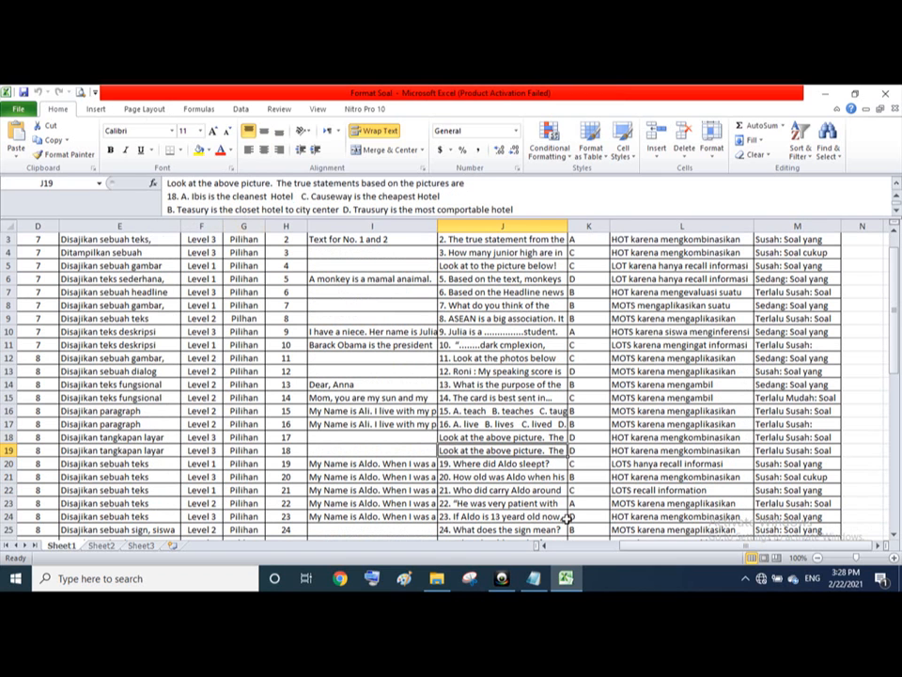
key(Down)
key(Down)
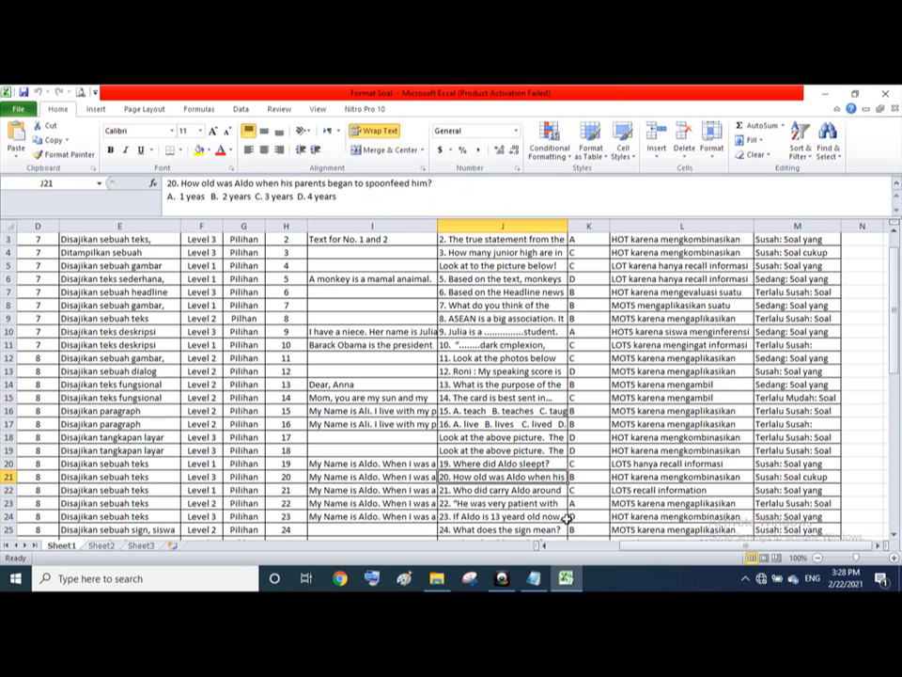
click(598, 317)
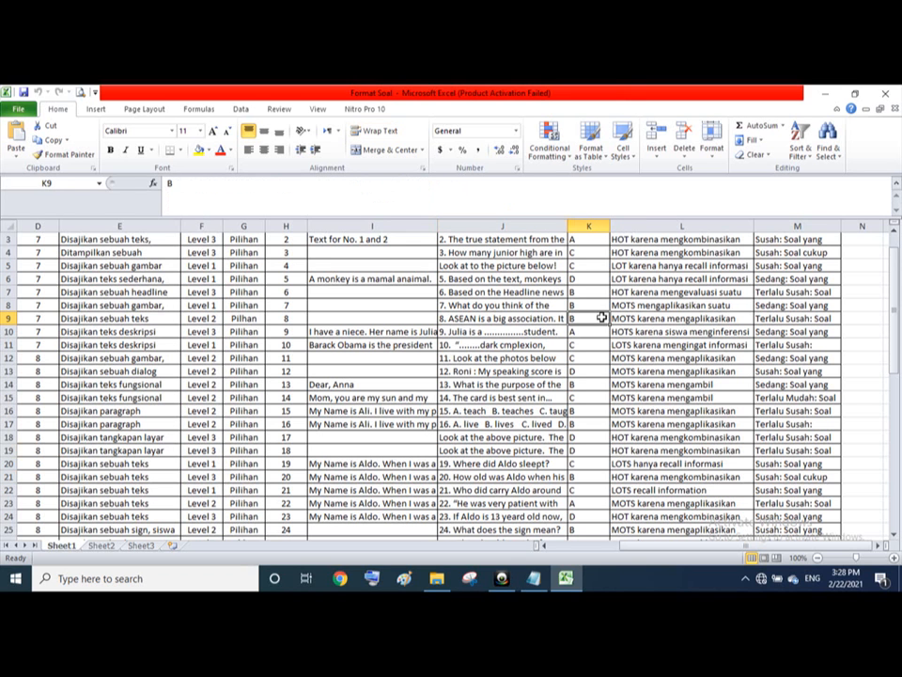
drag(898, 313, 898, 240)
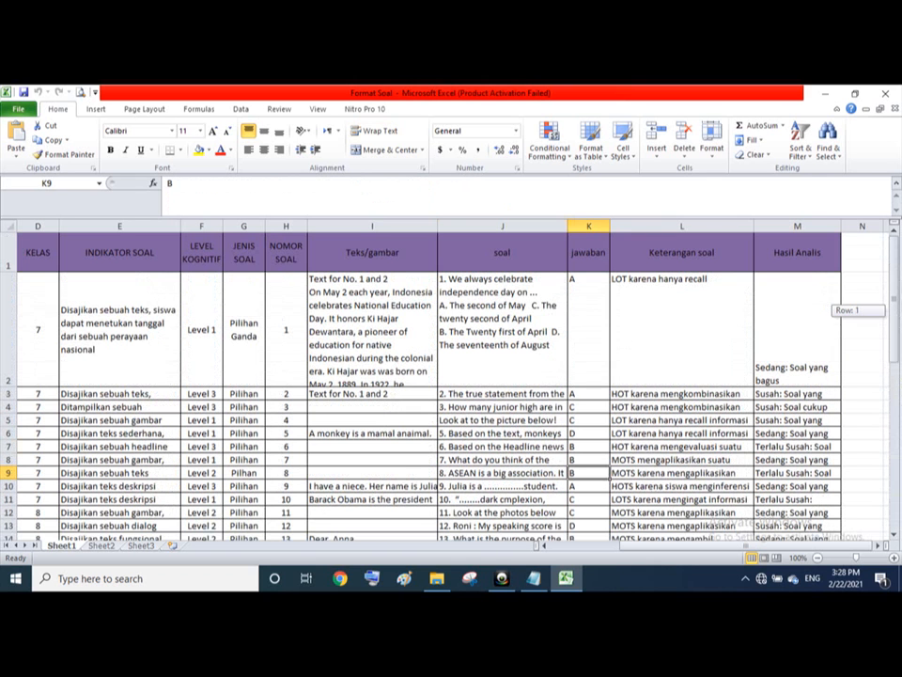
click(420, 433)
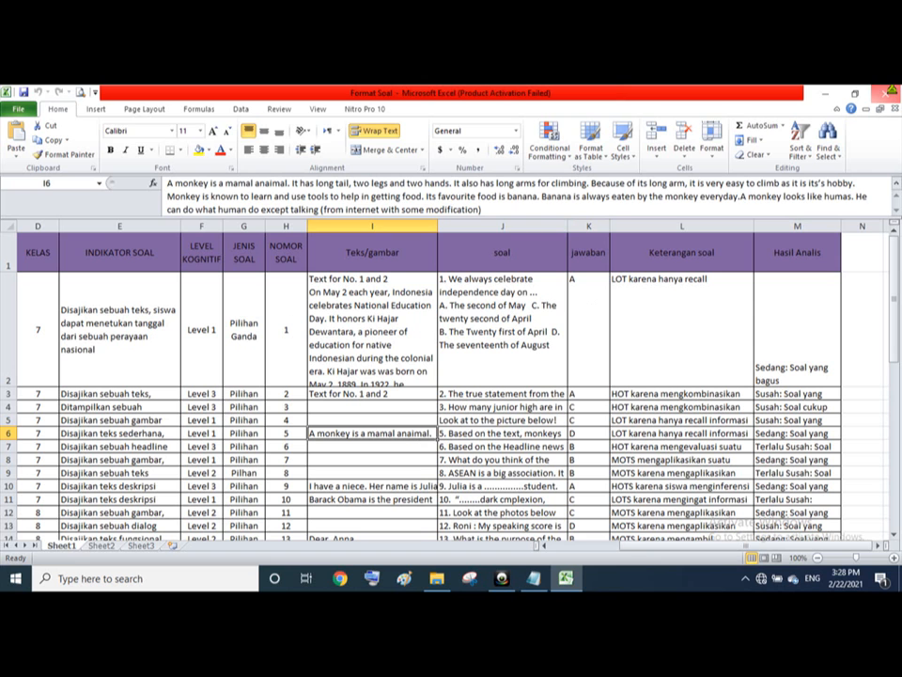
Close the Format Soal workbook and open the FORM KARTU SOAL document in Word with its Sheet1$ data, dismissing the activation wizard.
click(890, 91)
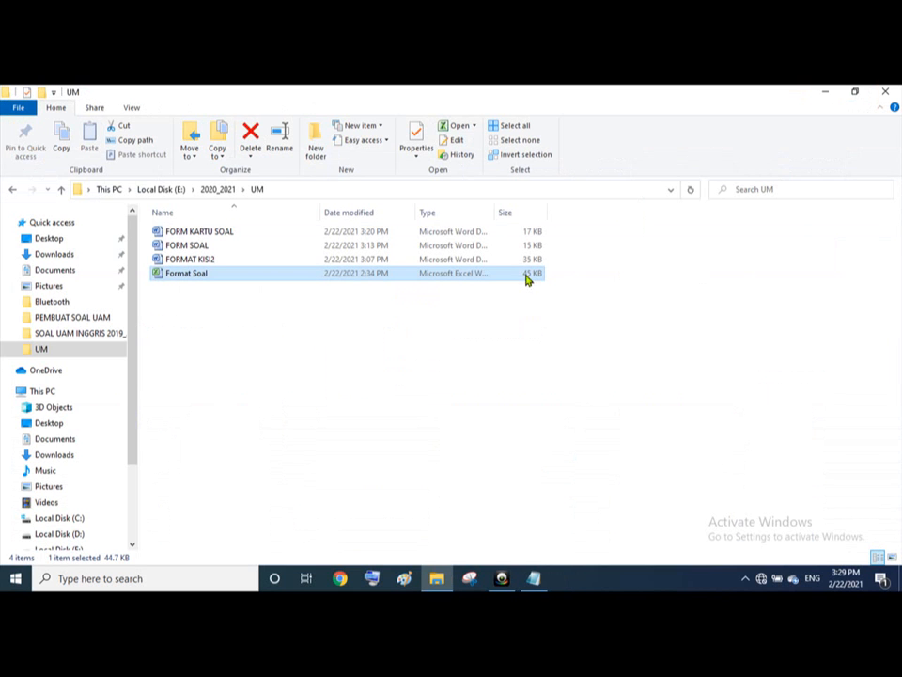
double_click(239, 237)
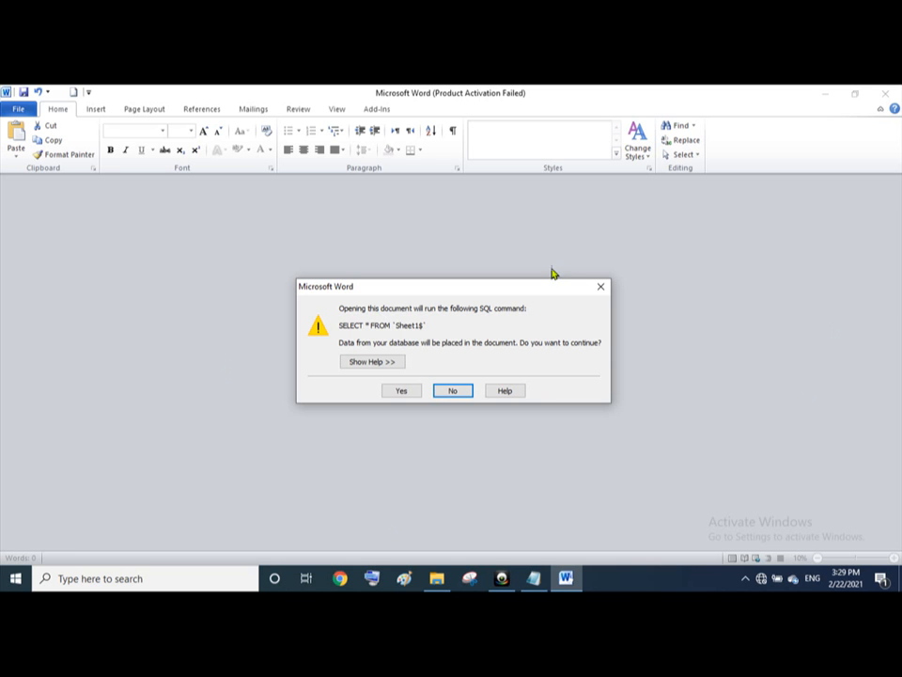
click(401, 391)
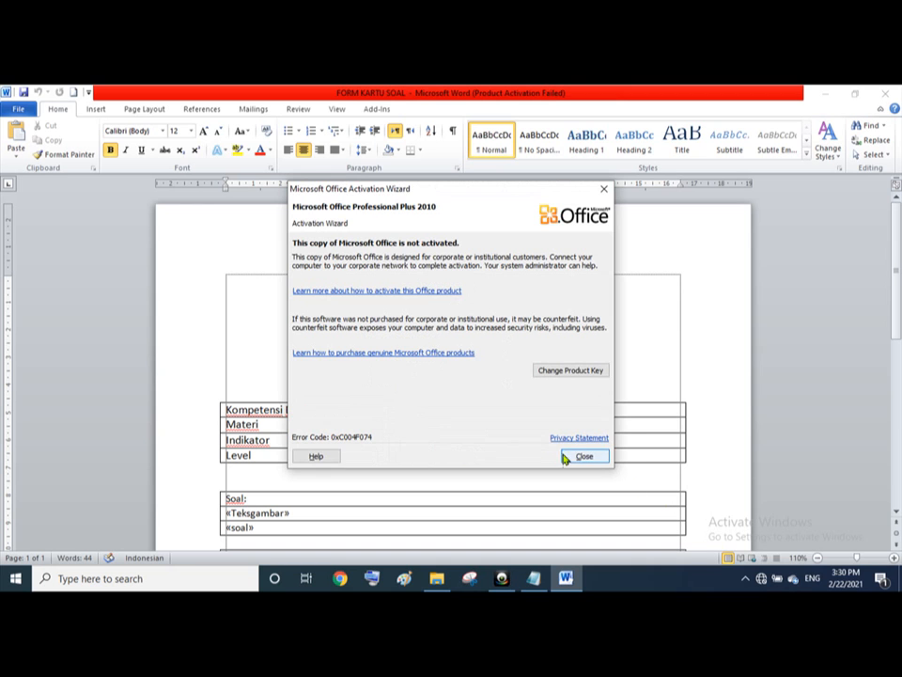
click(587, 457)
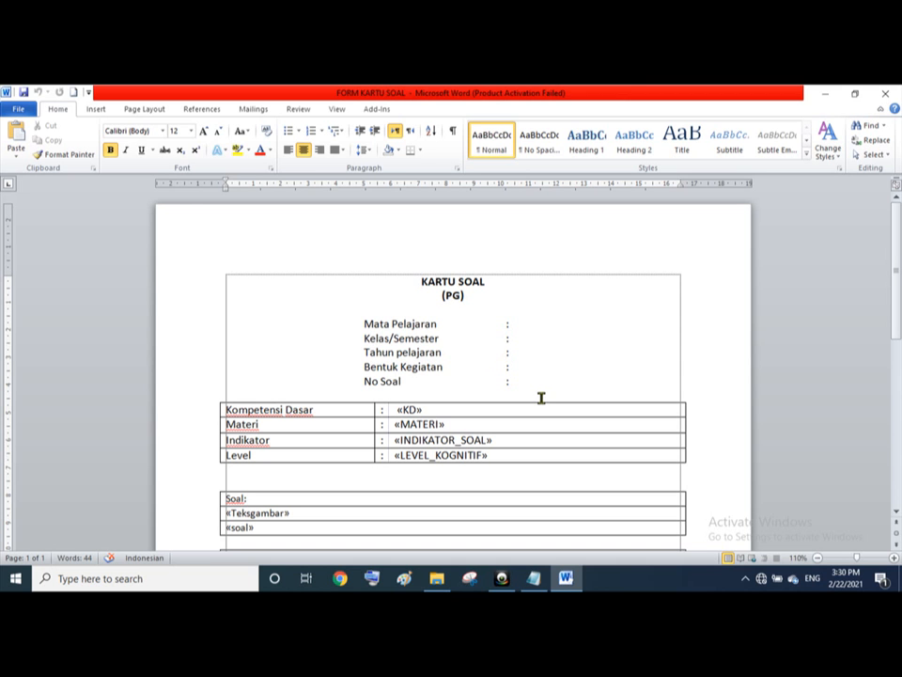
Enter Inggris as the Mata Pelajaran in the question card header.
mouse_move(897, 220)
mouse_down()
mouse_move(898, 327)
mouse_move(897, 213)
mouse_up()
click(529, 325)
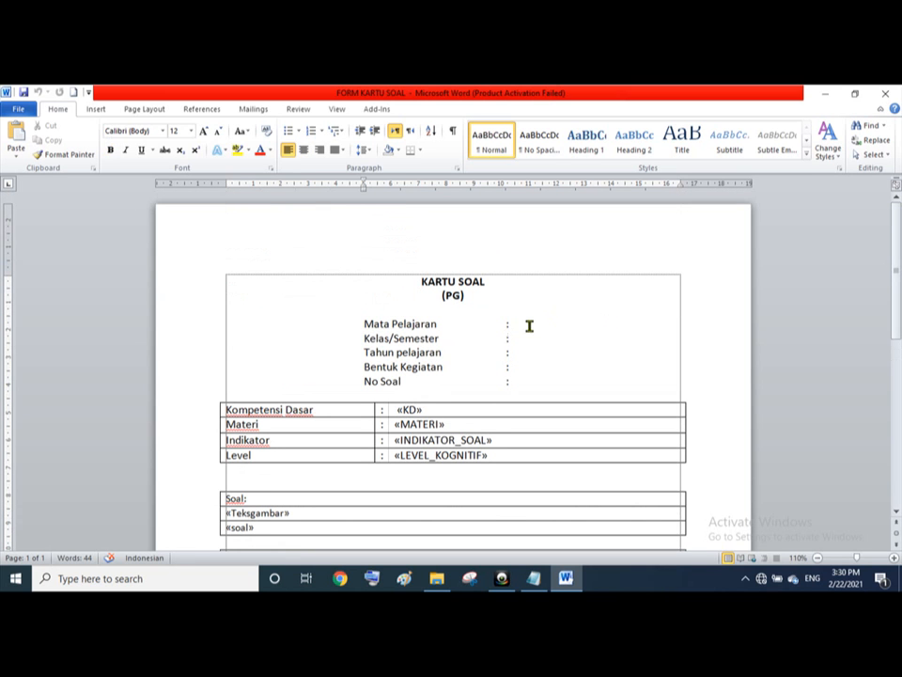
text(Inggris)
Insert the NOMOR_SOAL merge field beside No Soal and save the form.
key(Down)
key(Down)
key(Down)
key(Down)
key(Down)
click(522, 378)
click(252, 110)
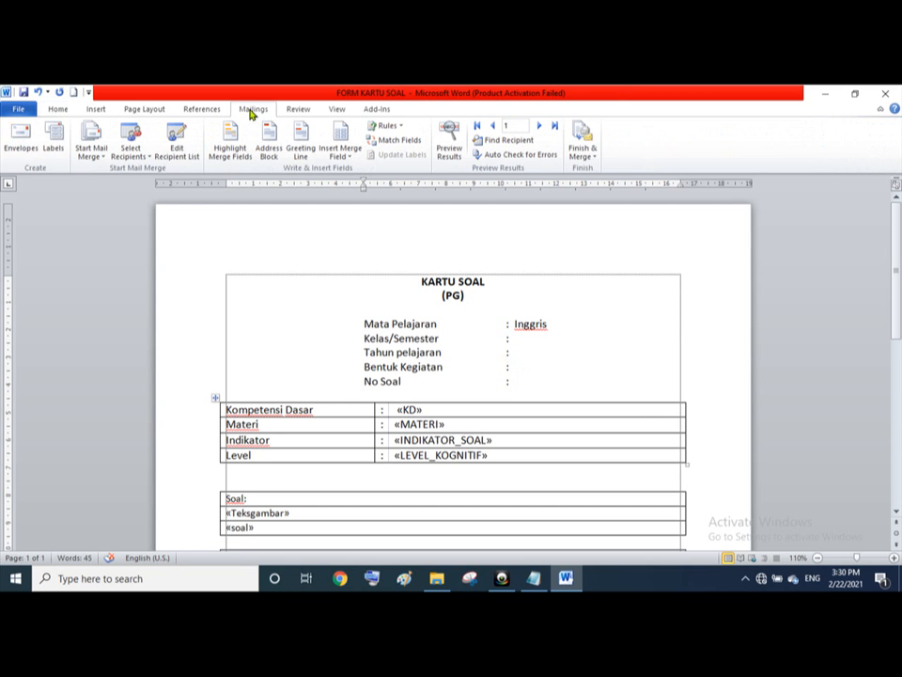
click(350, 157)
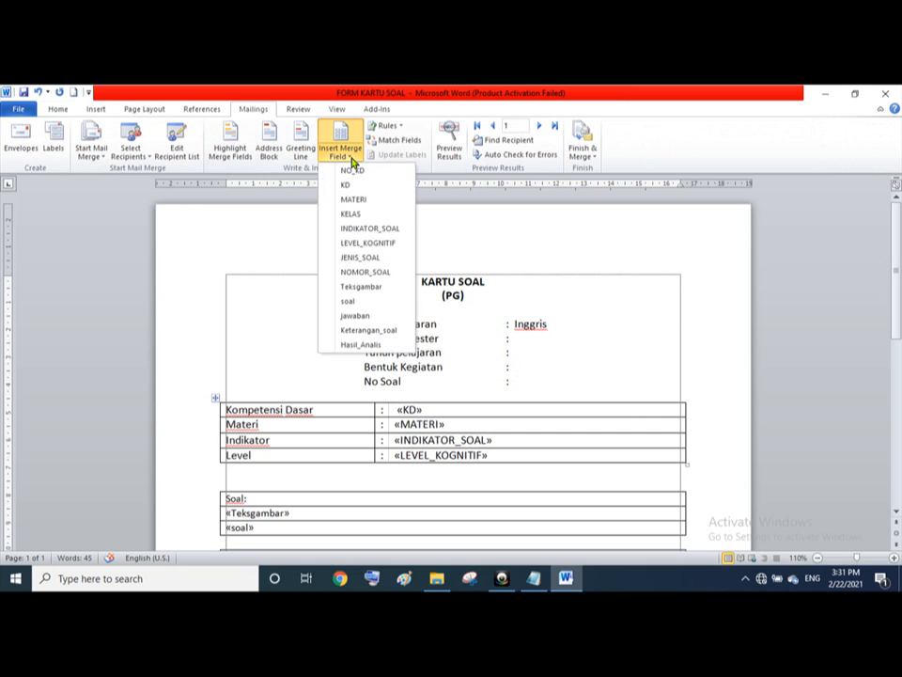
click(409, 271)
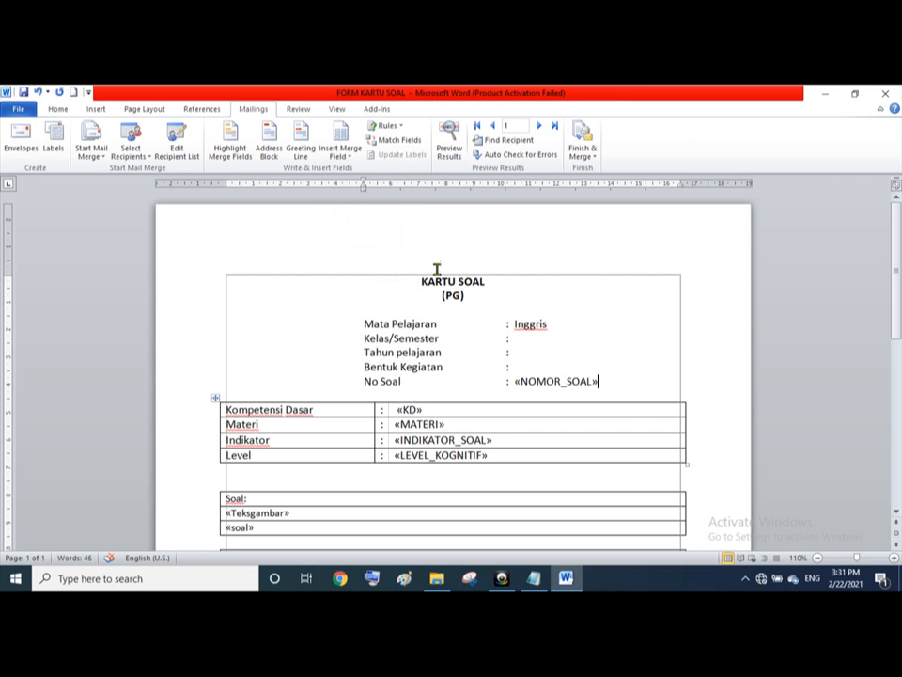
click(24, 93)
Fill in the card header with Kelas/Semester IX, Tahun pelajaran 2020/2021 and Bentuk Kegiatan Ujian Madrasah.
click(514, 324)
click(526, 365)
scroll(451, 376, down, 1)
mouse_move(898, 268)
mouse_down()
mouse_move(898, 304)
mouse_move(898, 267)
mouse_up()
click(522, 316)
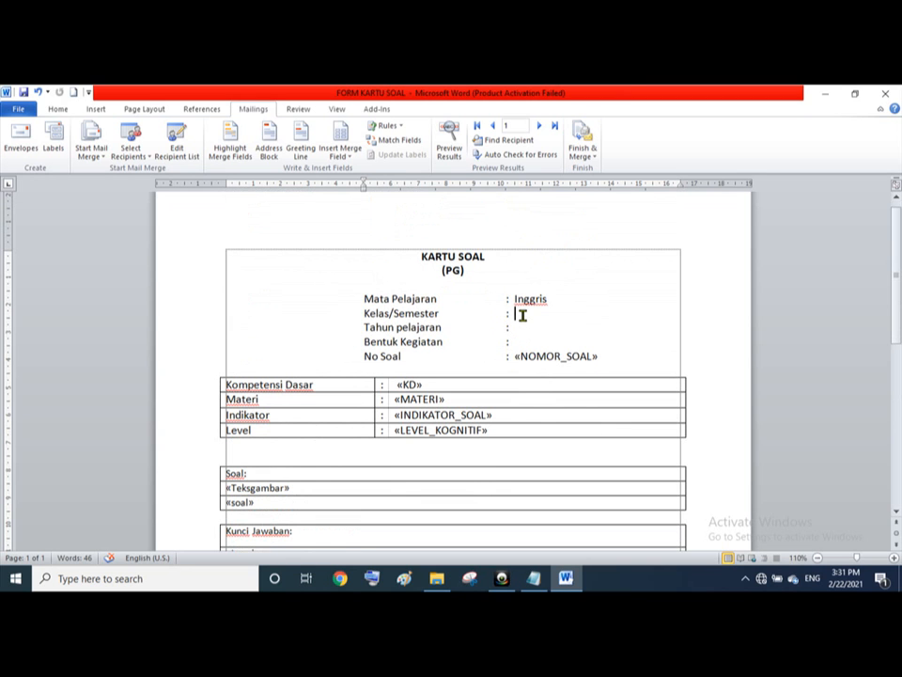
text(IX)
click(518, 328)
text(2020/)
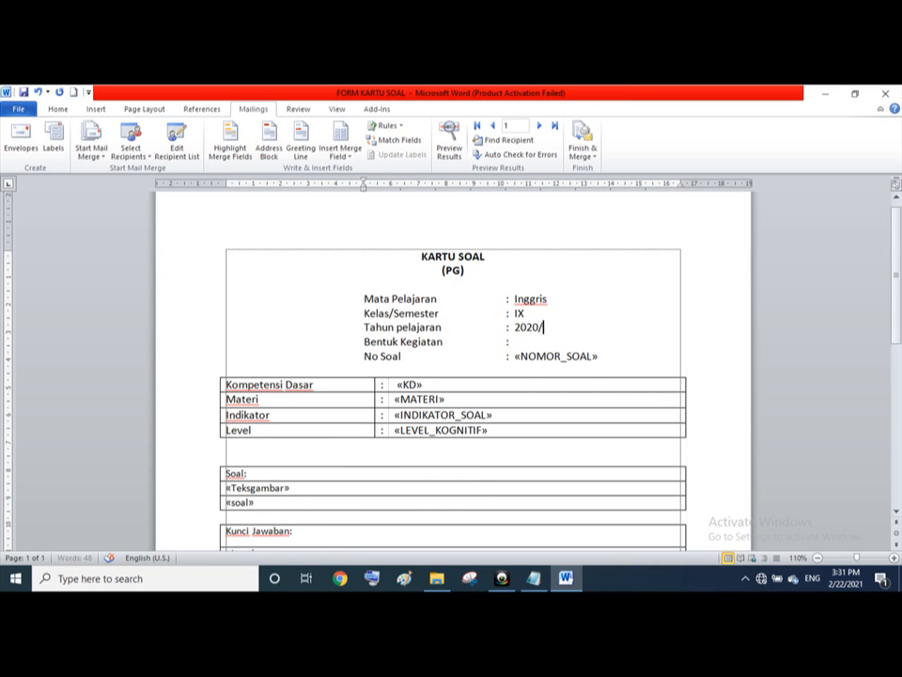
text(2021)
click(546, 342)
text(Ujian Madrasah)
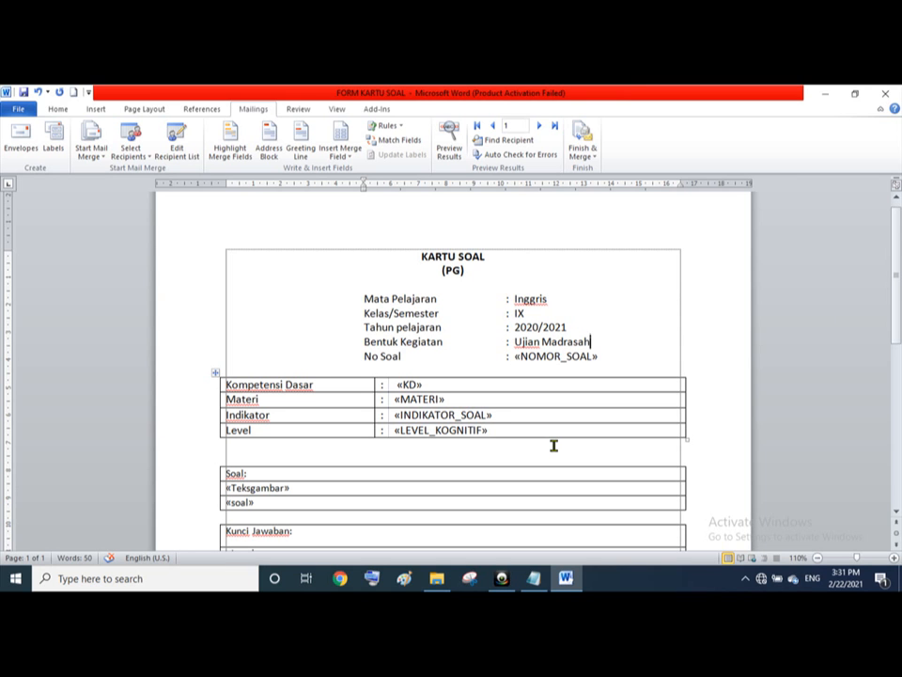
Merge all records of the form into a new document of individual question cards.
click(594, 162)
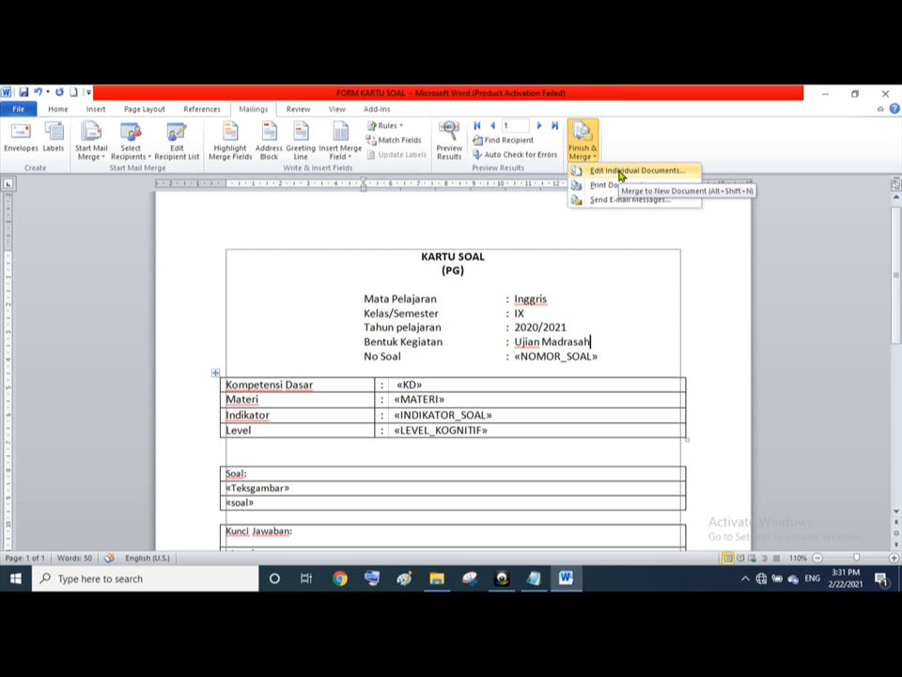
click(620, 173)
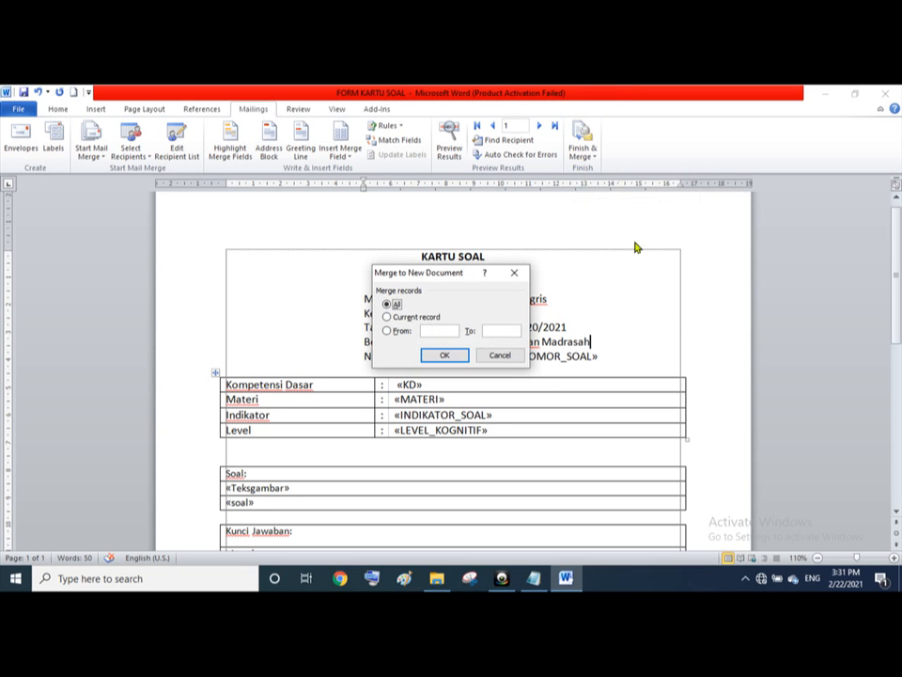
click(446, 356)
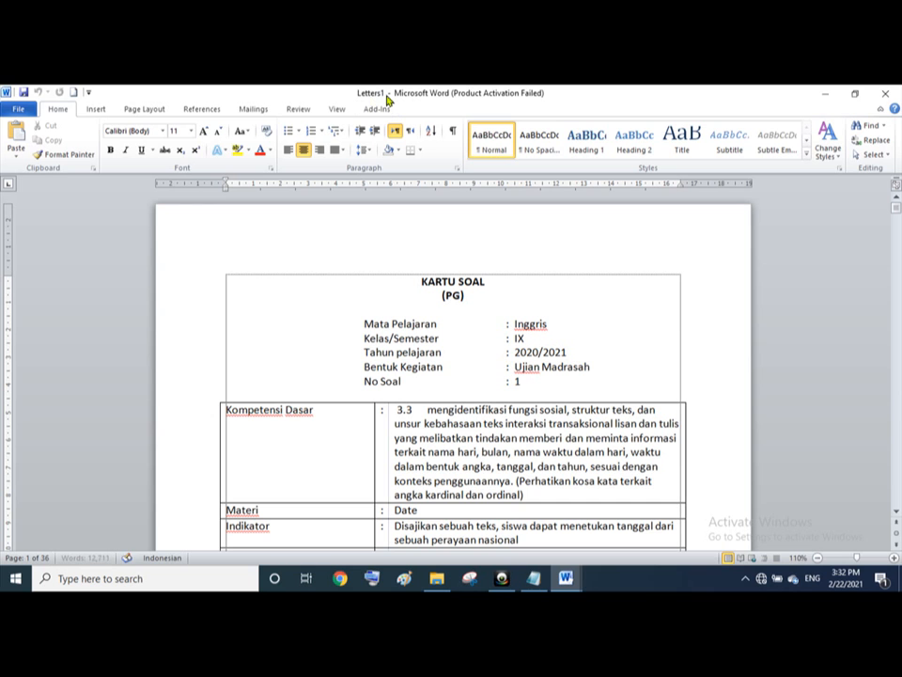
Compare the merged Letters1 document with the FORM KARTU SOAL template, down to the template's Hasil_Analis field.
click(569, 579)
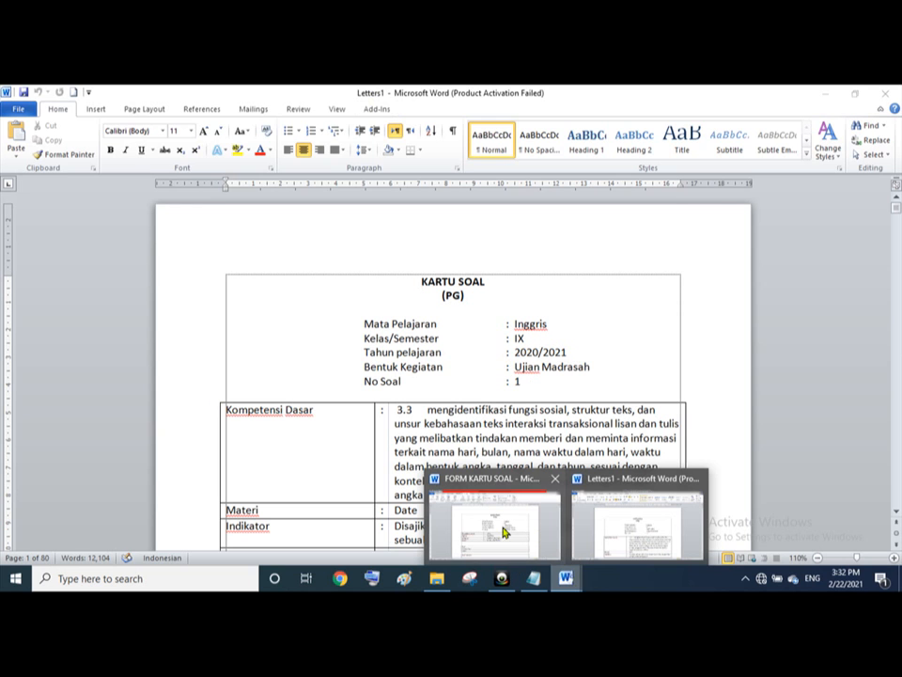
mouse_move(508, 531)
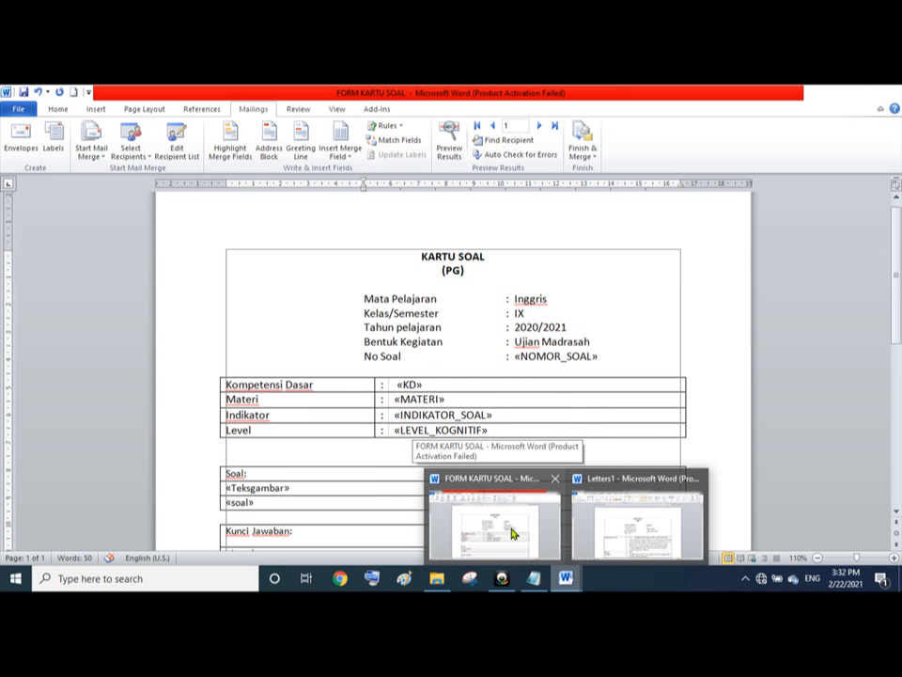
mouse_move(640, 540)
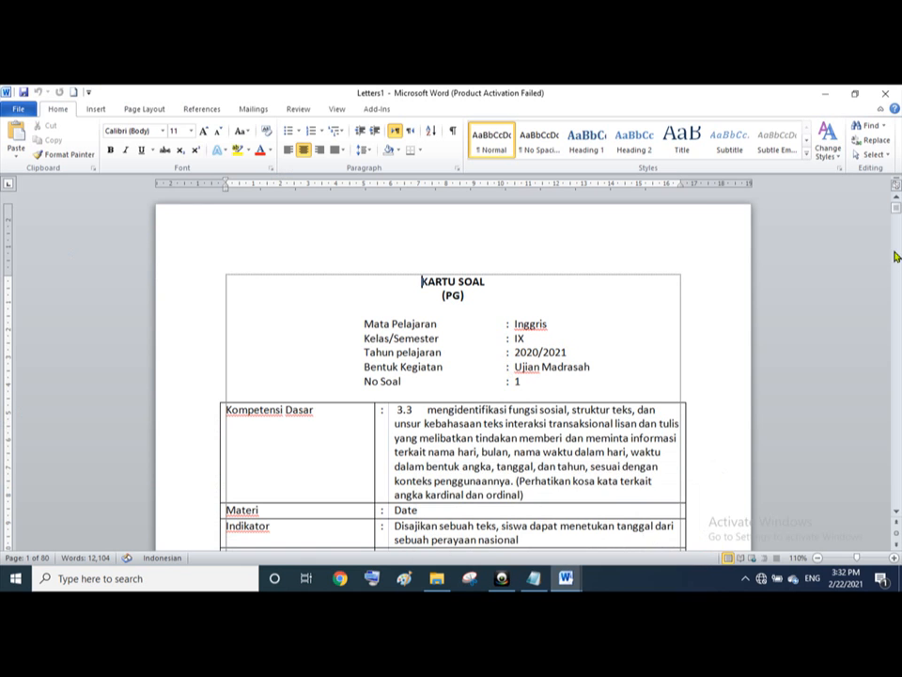
mouse_move(899, 209)
mouse_down()
mouse_move(900, 200)
mouse_move(899, 212)
mouse_up()
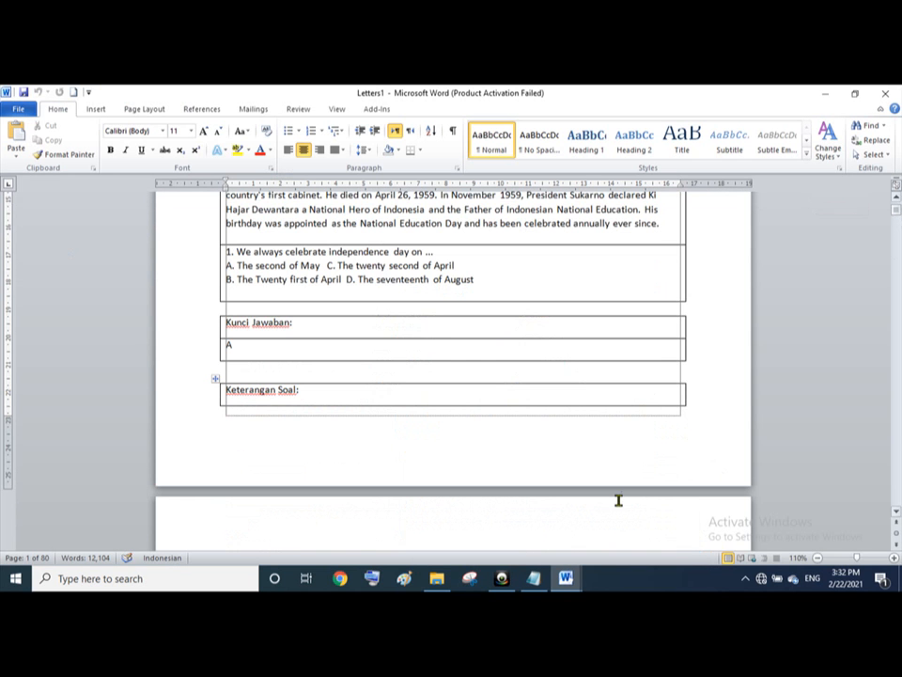
click(573, 582)
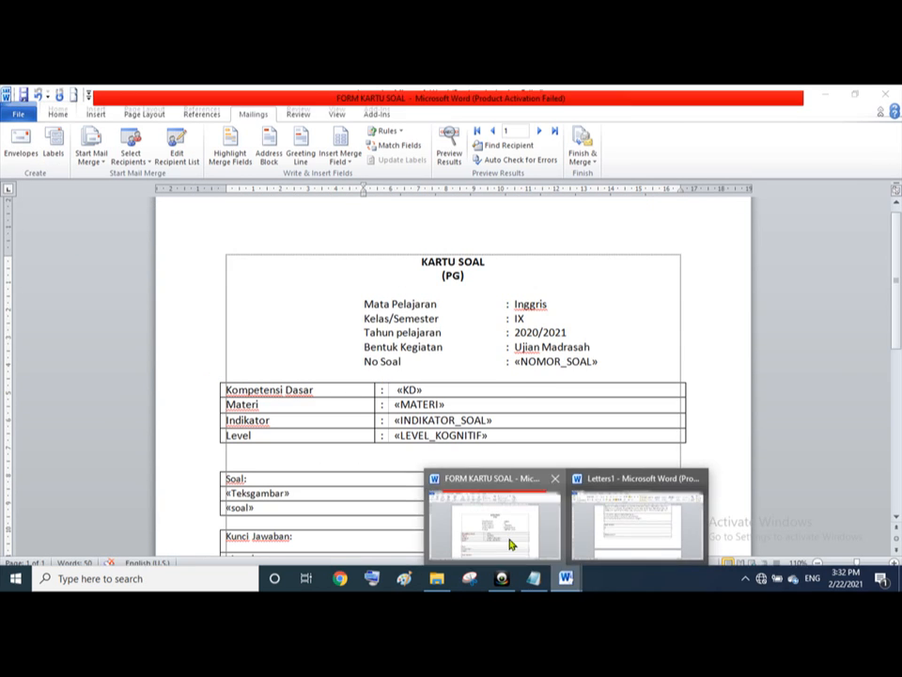
click(513, 542)
scroll(893, 216, down, 3)
scroll(487, 385, down, 5)
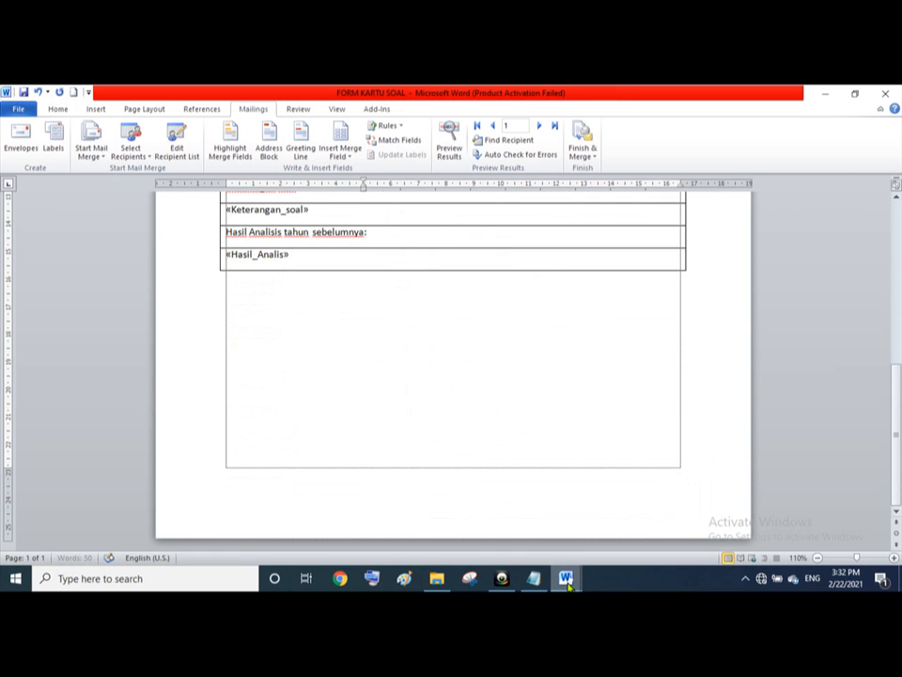
mouse_move(565, 578)
click(649, 531)
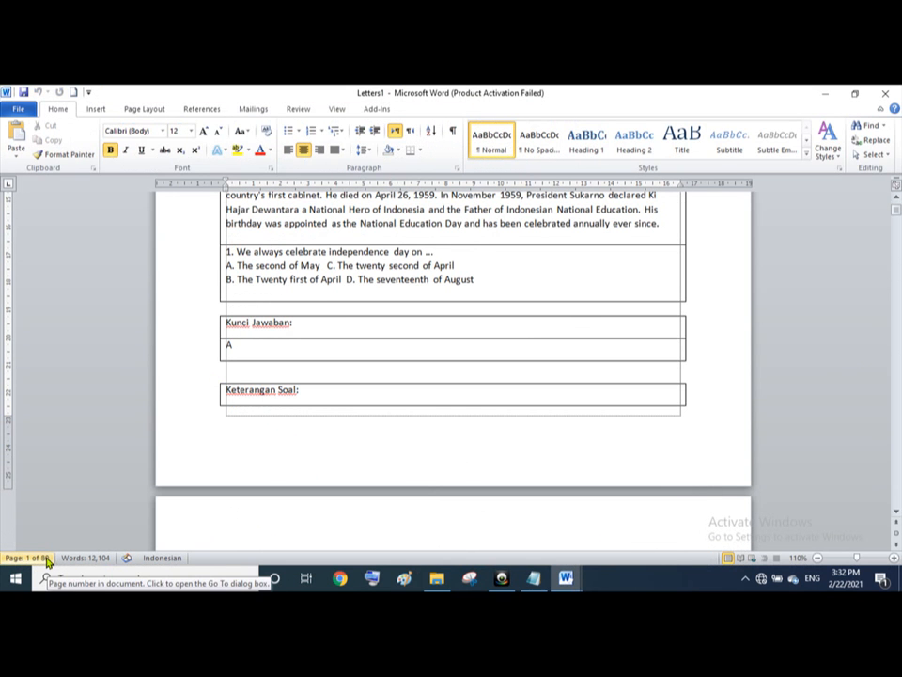
Look through the first merged question cards, checking the competency details, question text, Kunci Jawaban, Keterangan Soal and Hasil Analisis entries.
drag(897, 211, 897, 206)
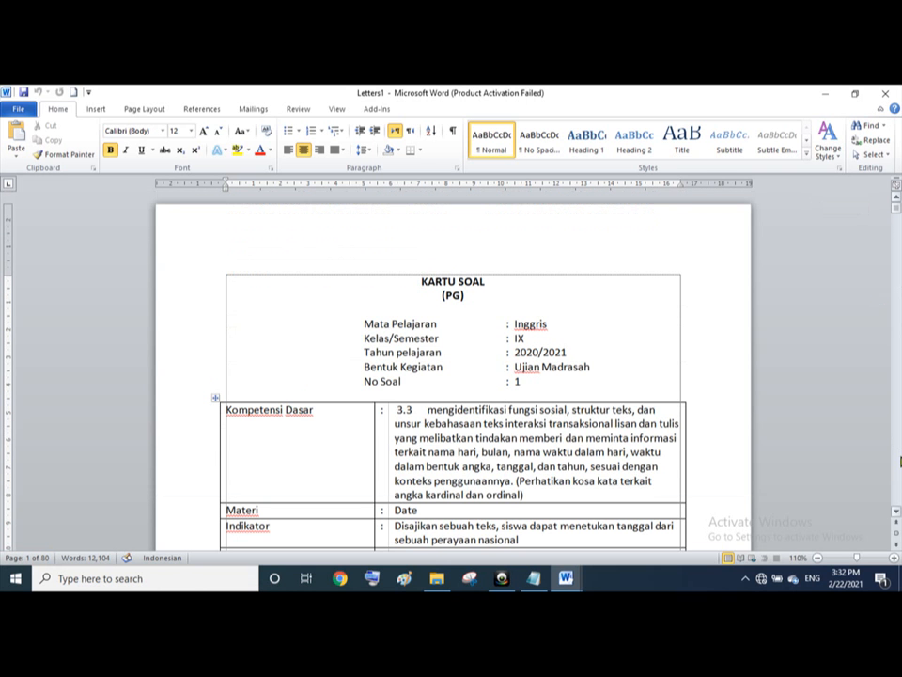
click(899, 458)
click(900, 464)
click(899, 463)
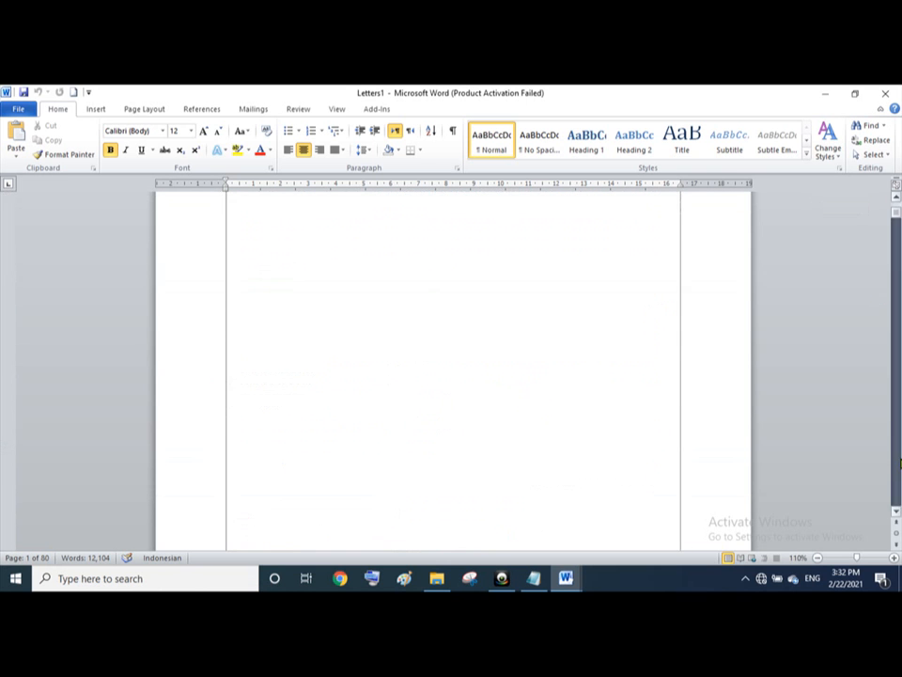
scroll(900, 439, down, 10)
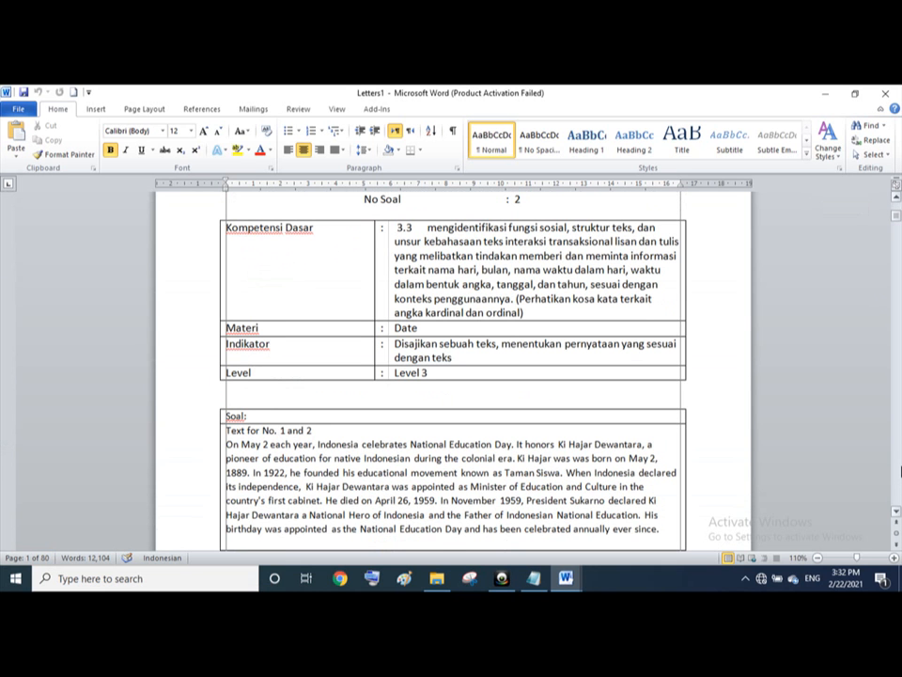
scroll(900, 470, down, 10)
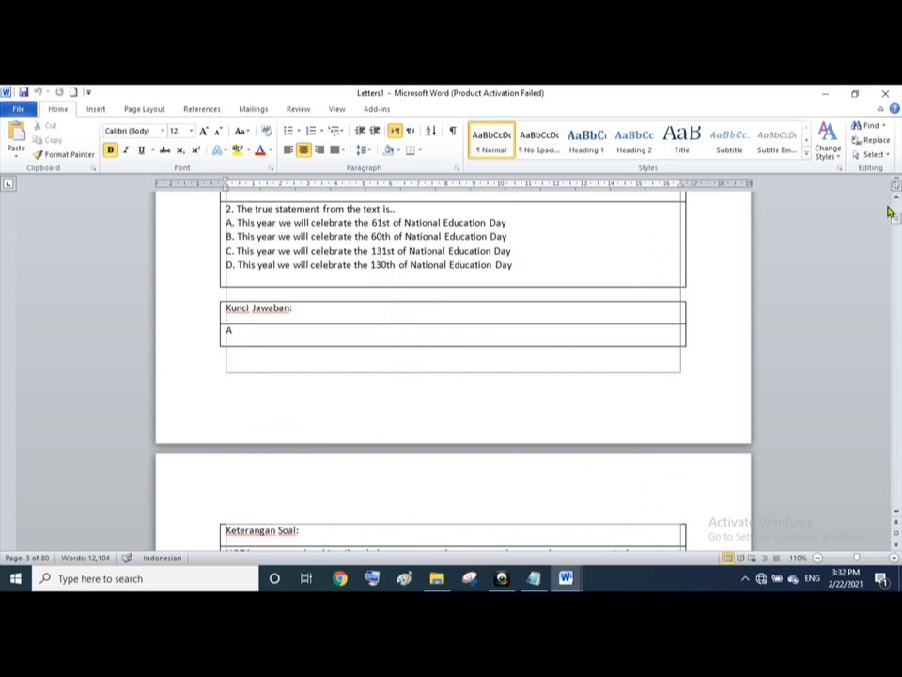
drag(897, 220, 899, 188)
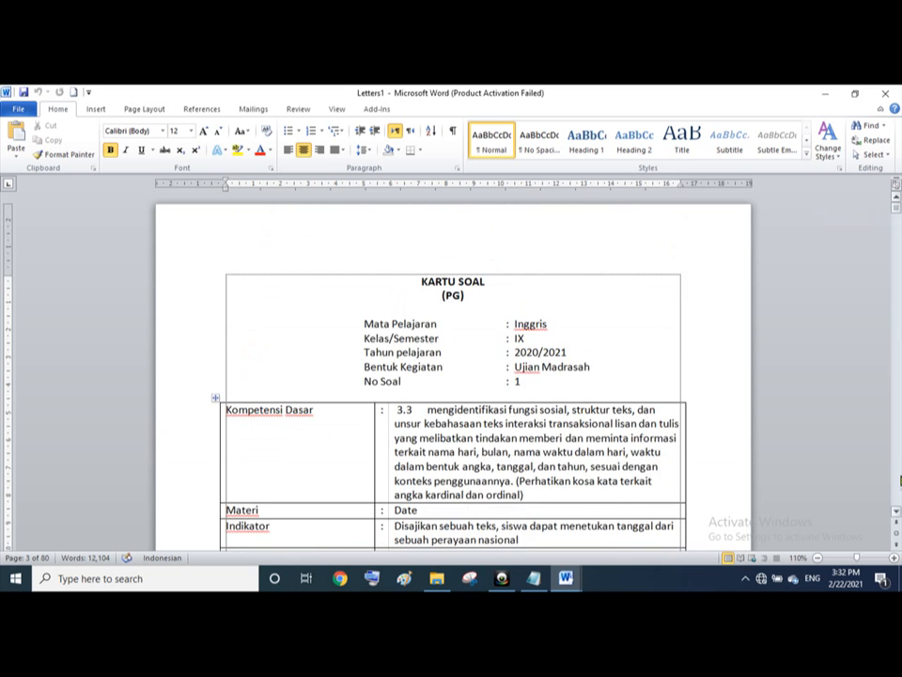
scroll(900, 479, down, 15)
scroll(900, 448, down, 10)
scroll(899, 449, down, 6)
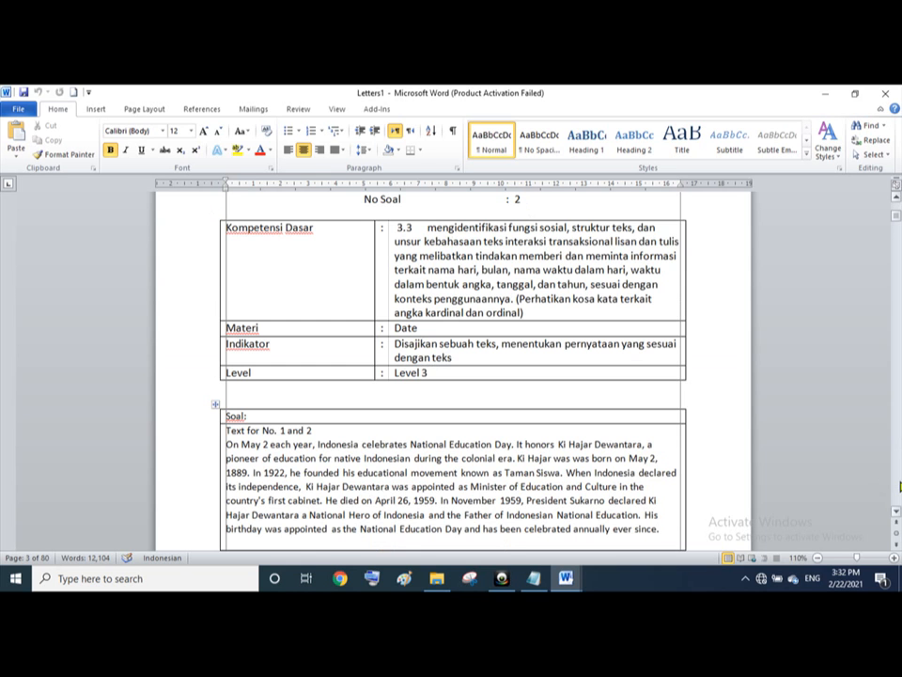
scroll(888, 484, down, 15)
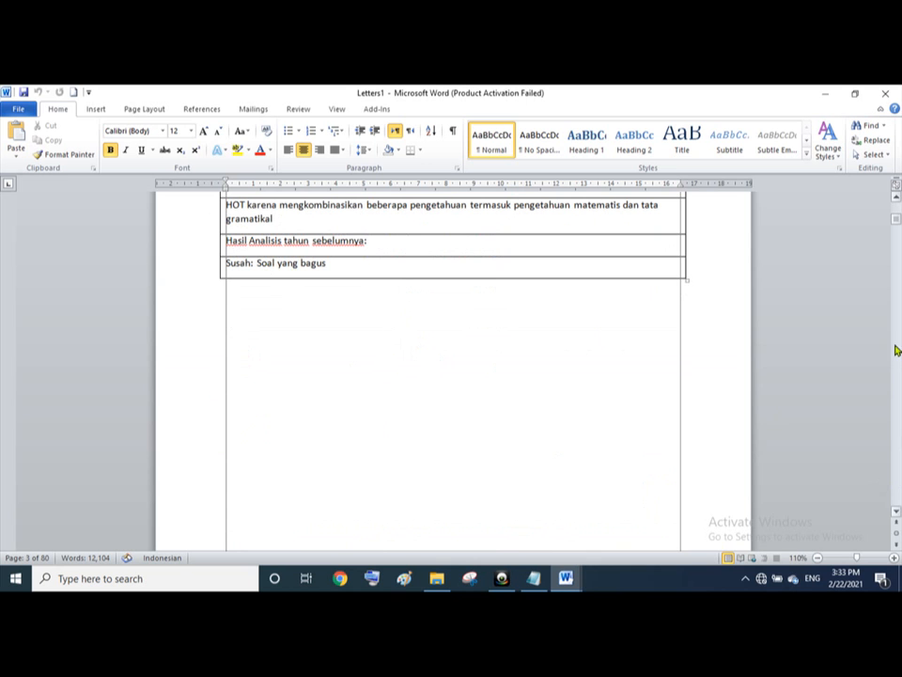
drag(898, 220, 898, 230)
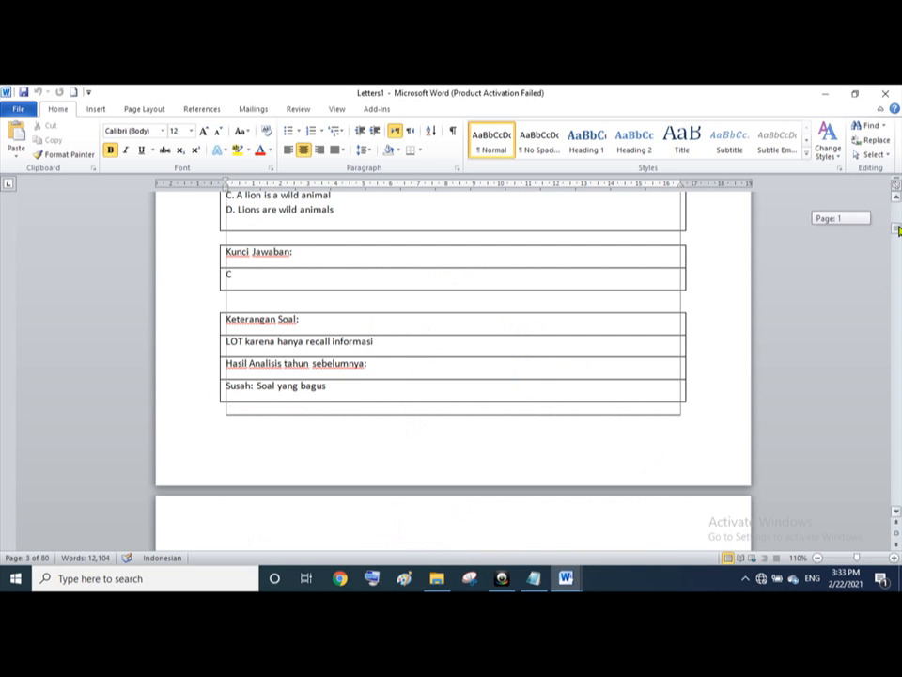
drag(897, 231, 897, 213)
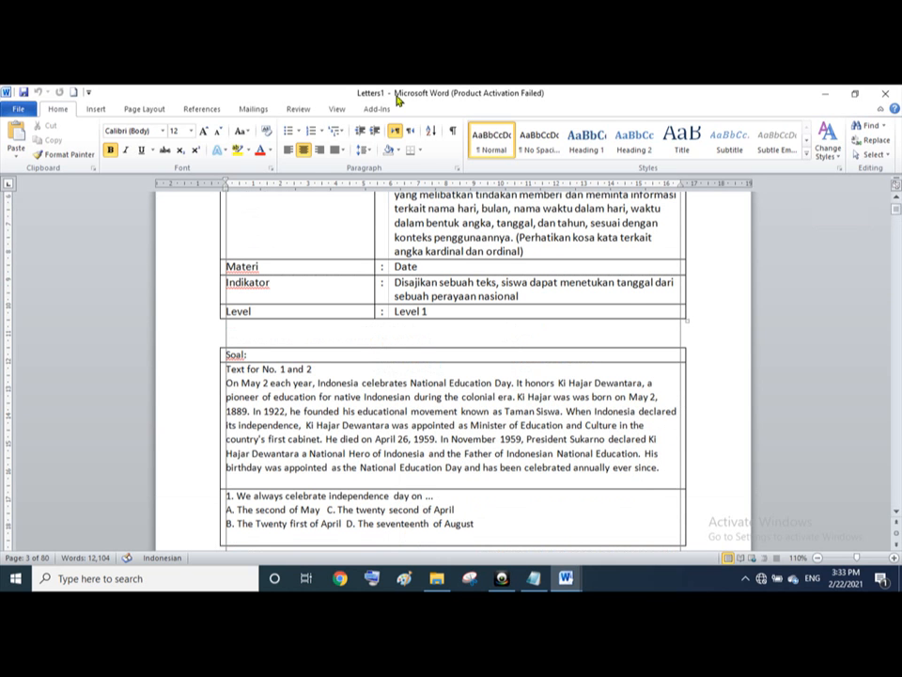
Start saving the merged document under a new name and browse to the 2020_2021 folder on Local Disk (E:).
click(18, 111)
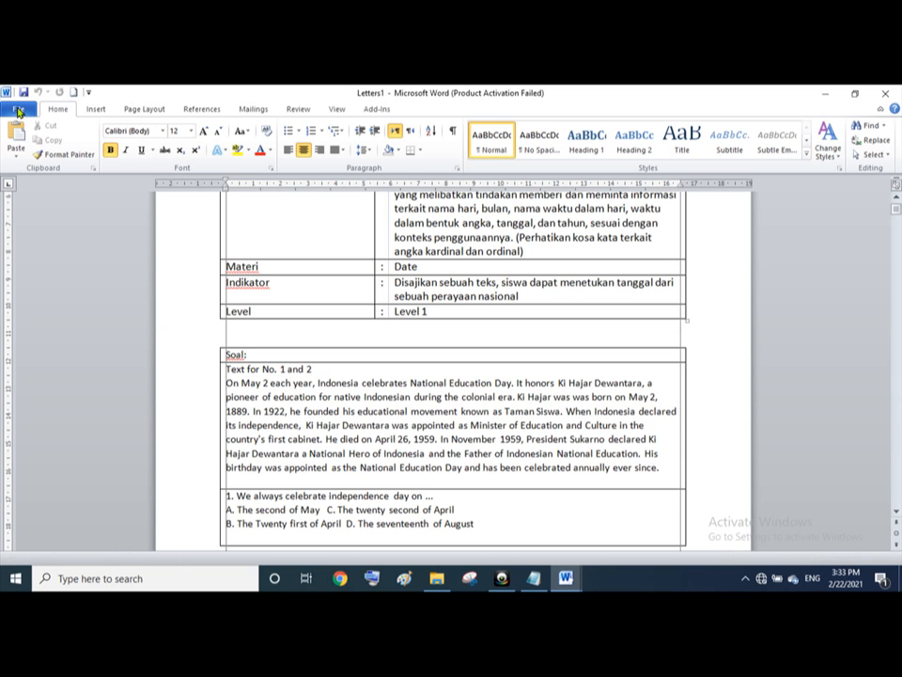
click(19, 110)
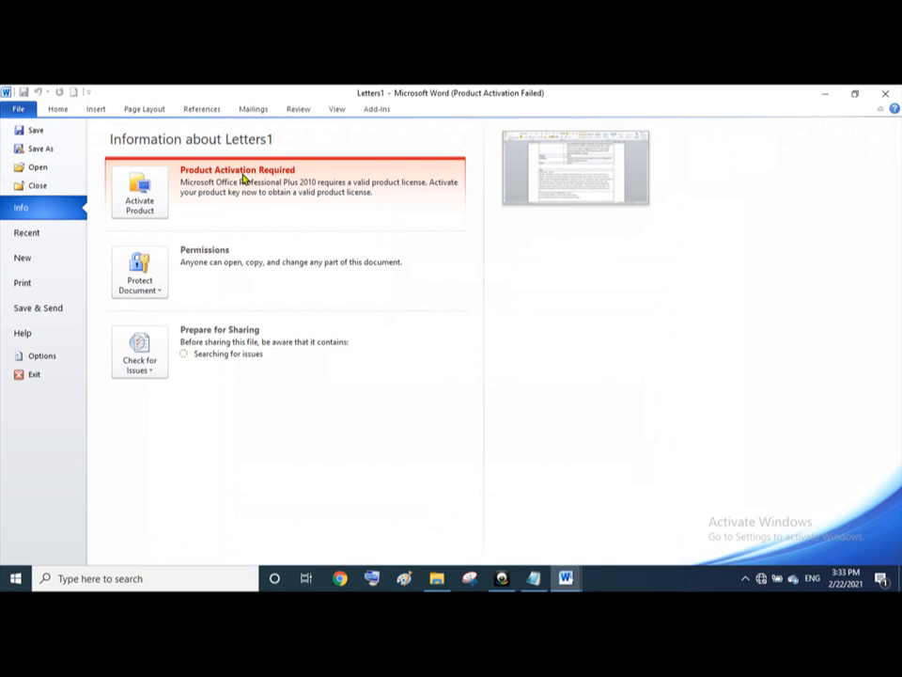
click(42, 151)
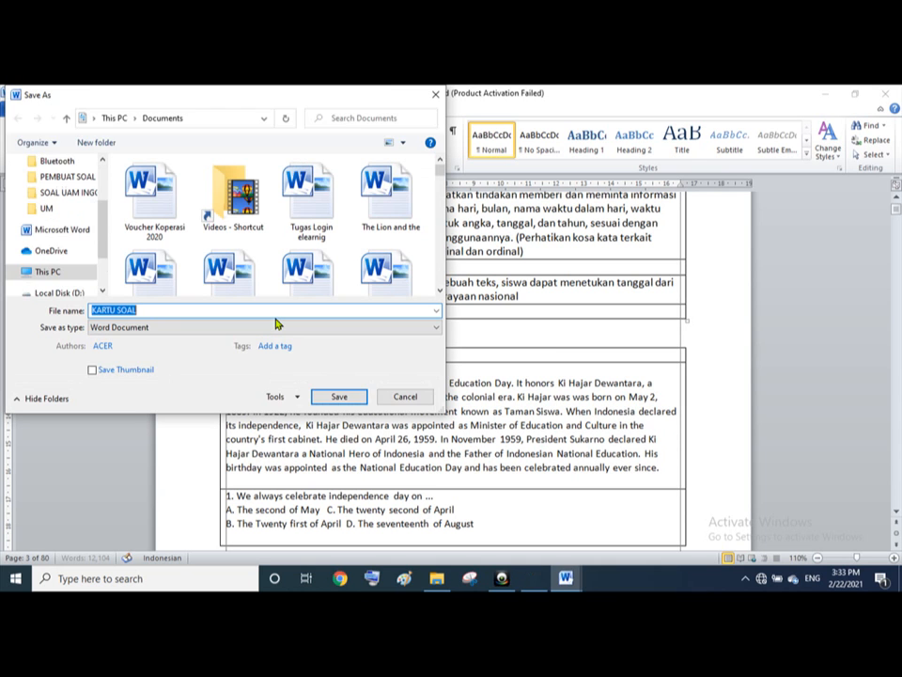
scroll(101, 259, down, 3)
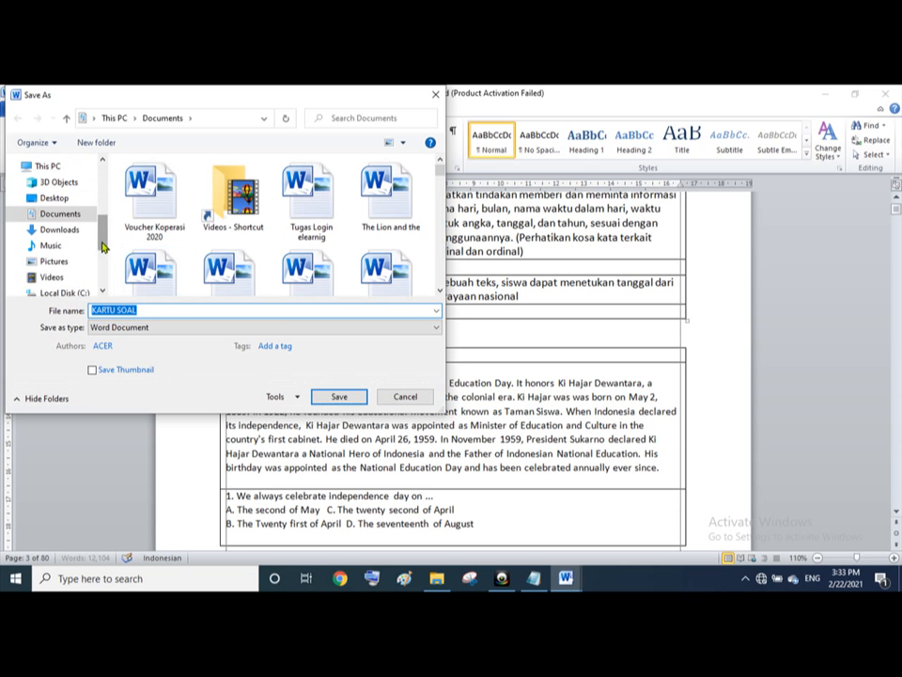
scroll(101, 258, down, 1)
click(89, 256)
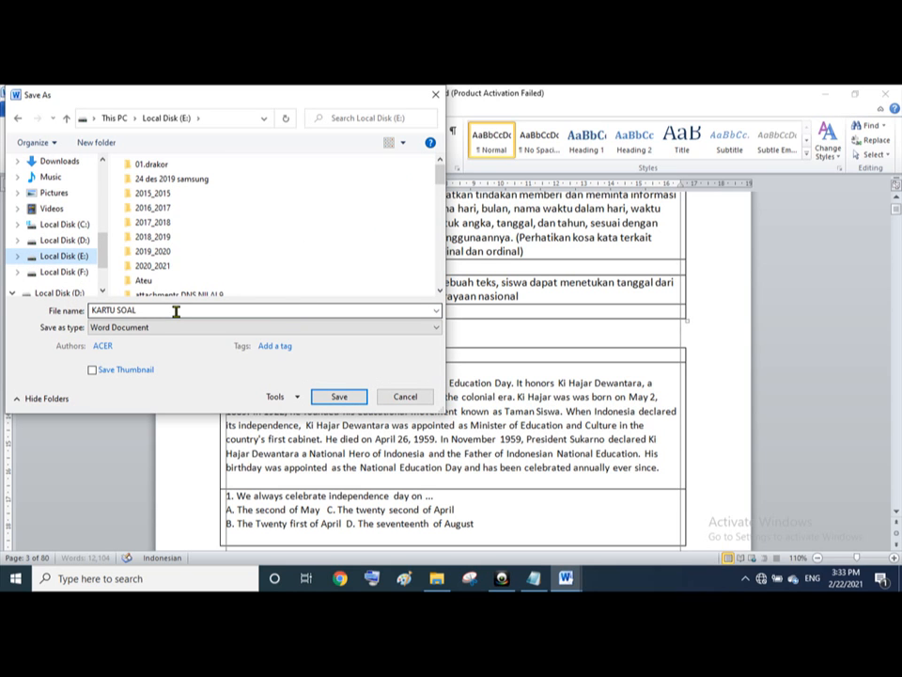
click(170, 268)
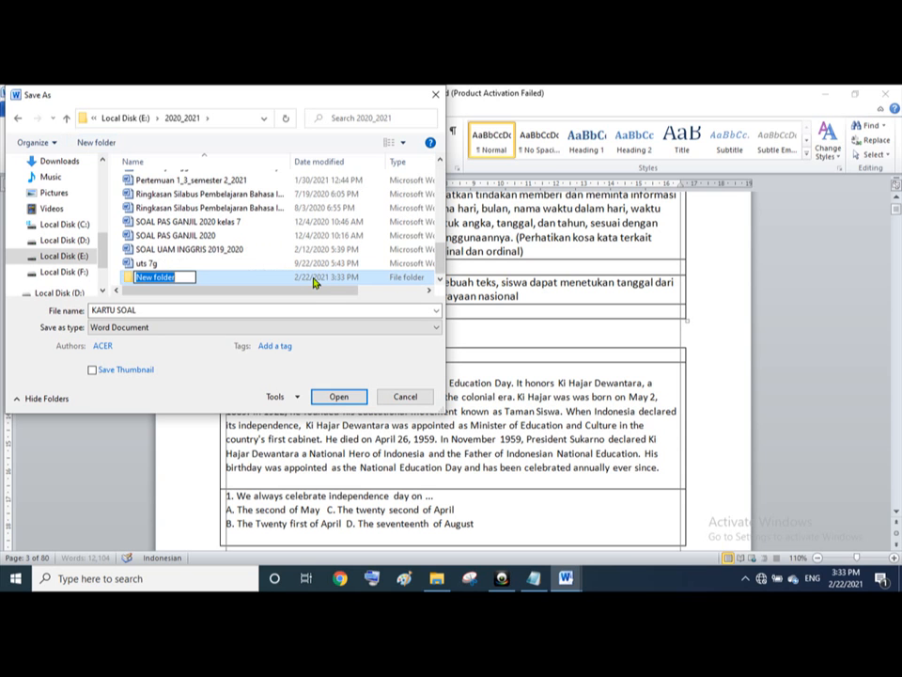
Name the new folder Hasil Mail Merger and save the merged document in it as KARTU SOAL.
text(Hasi)
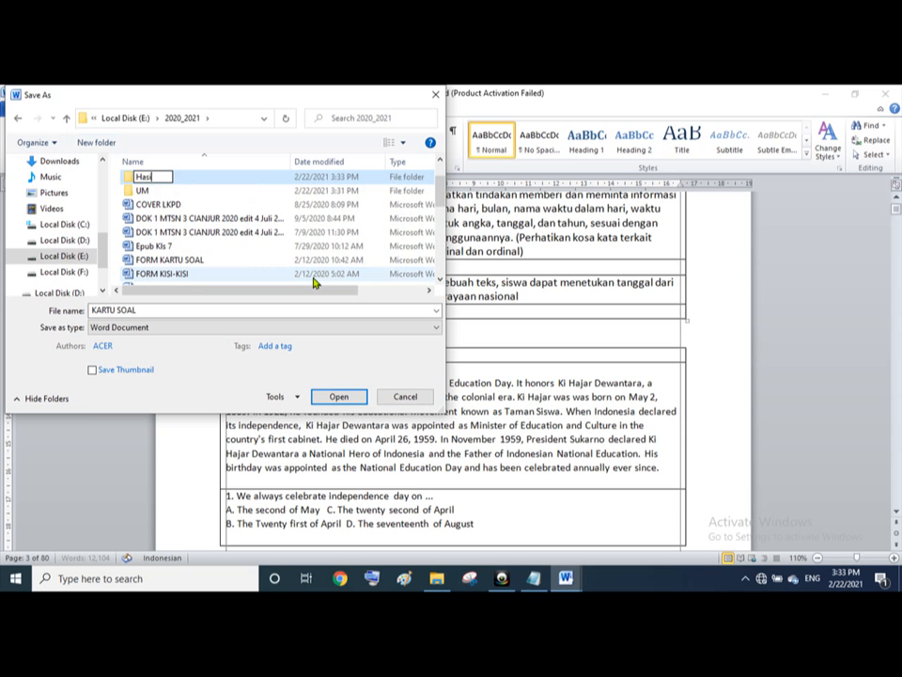
text(l Mail Merger)
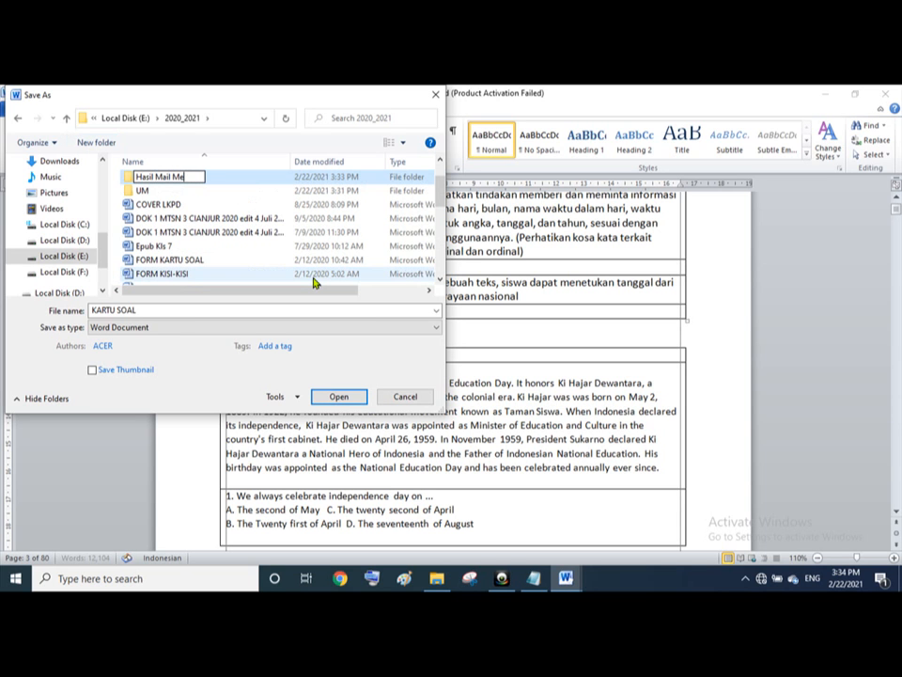
click(166, 309)
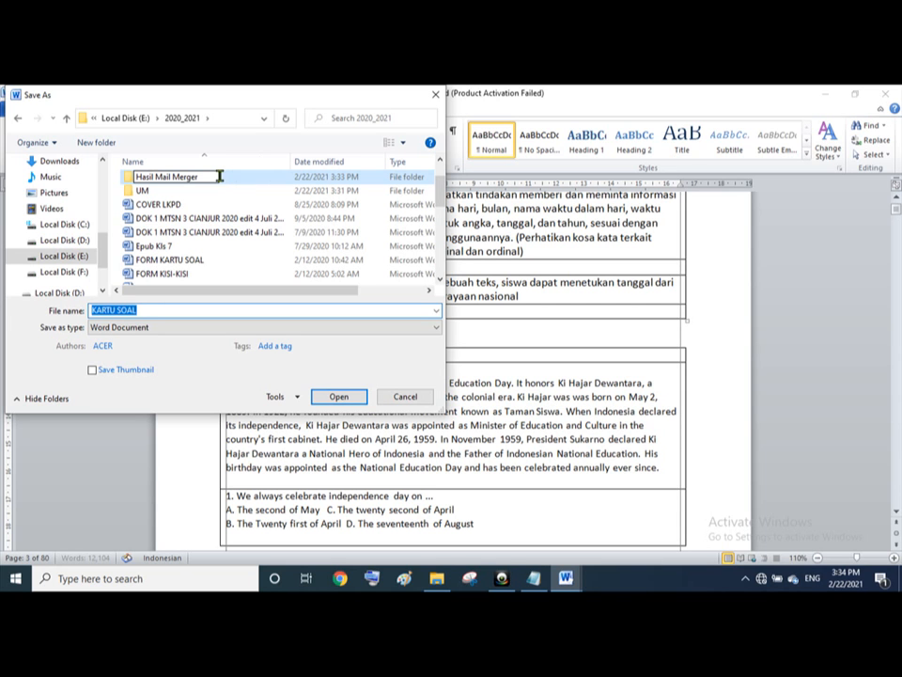
click(249, 234)
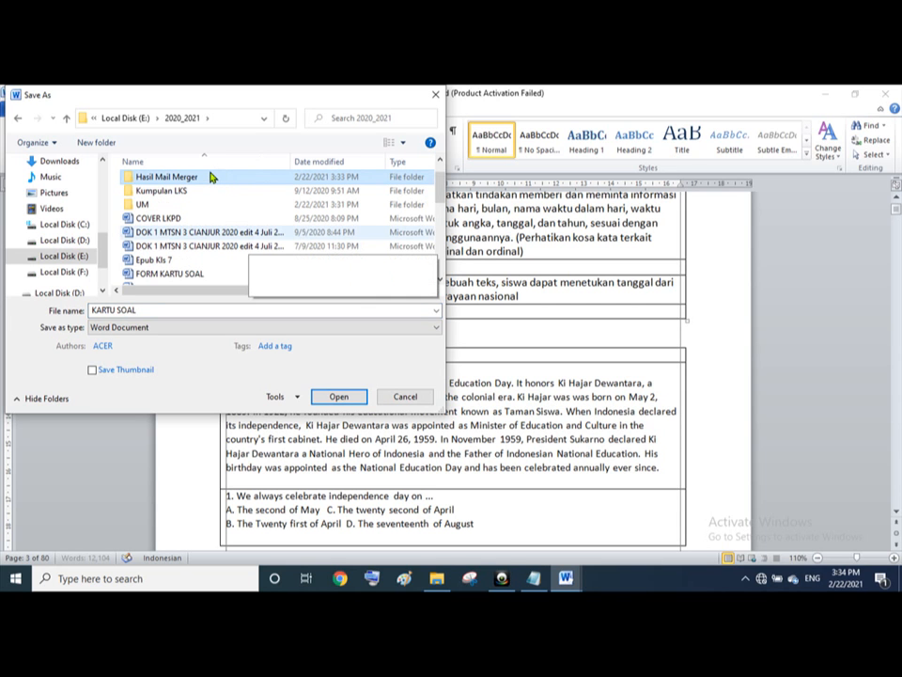
double_click(211, 176)
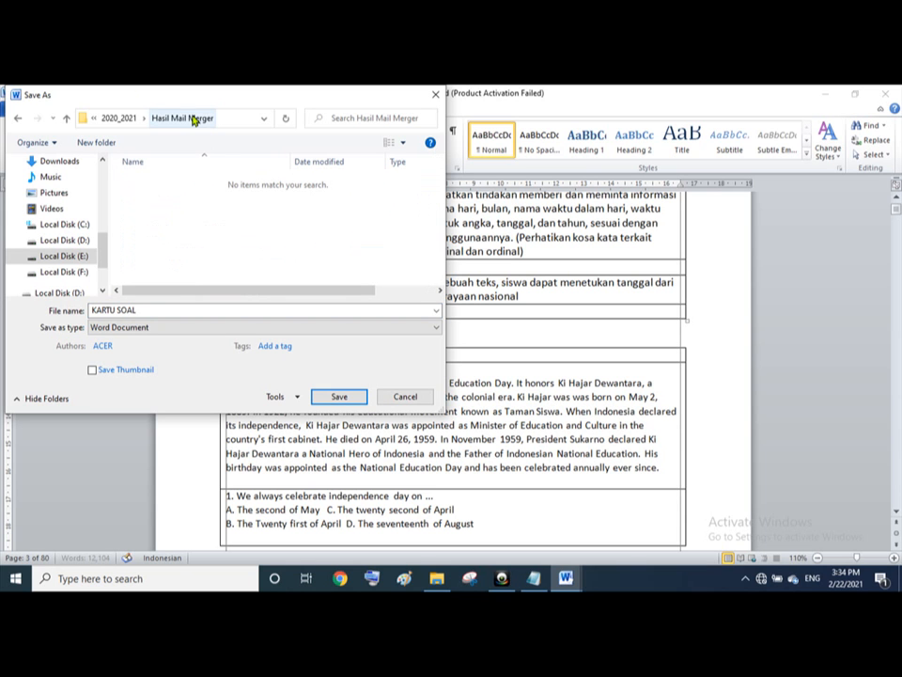
click(344, 398)
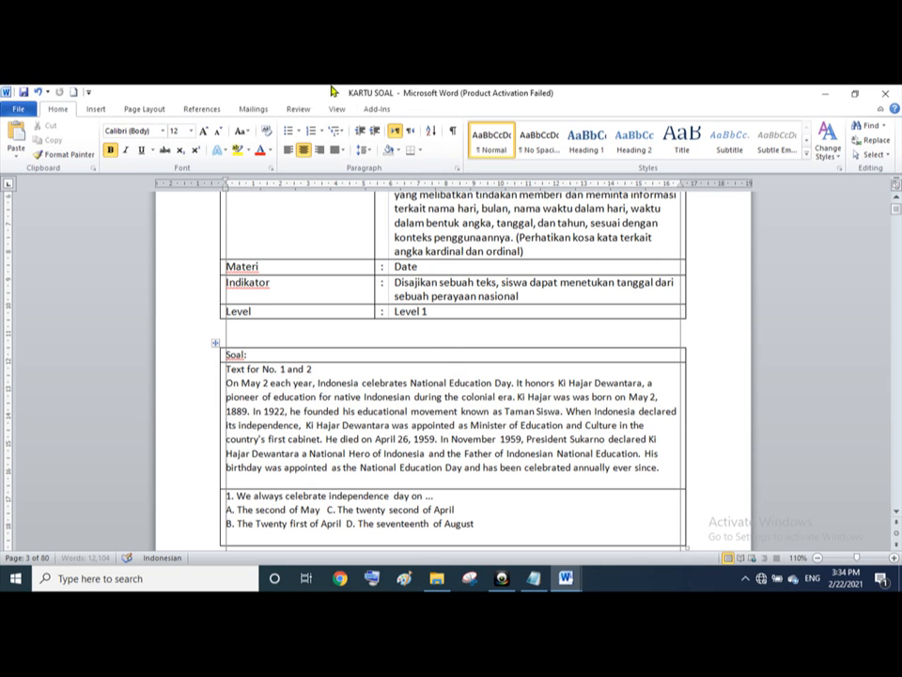
Close the KARTU SOAL result and its form, saving the form's changes, and open FORMAT KISI2 from the UM folder with its linked data.
click(887, 91)
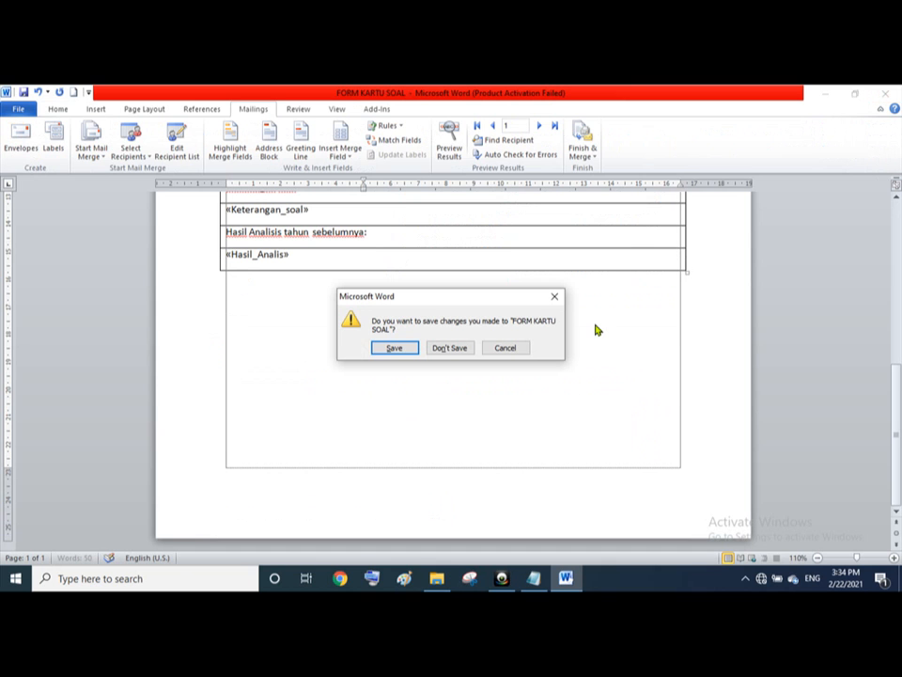
click(395, 348)
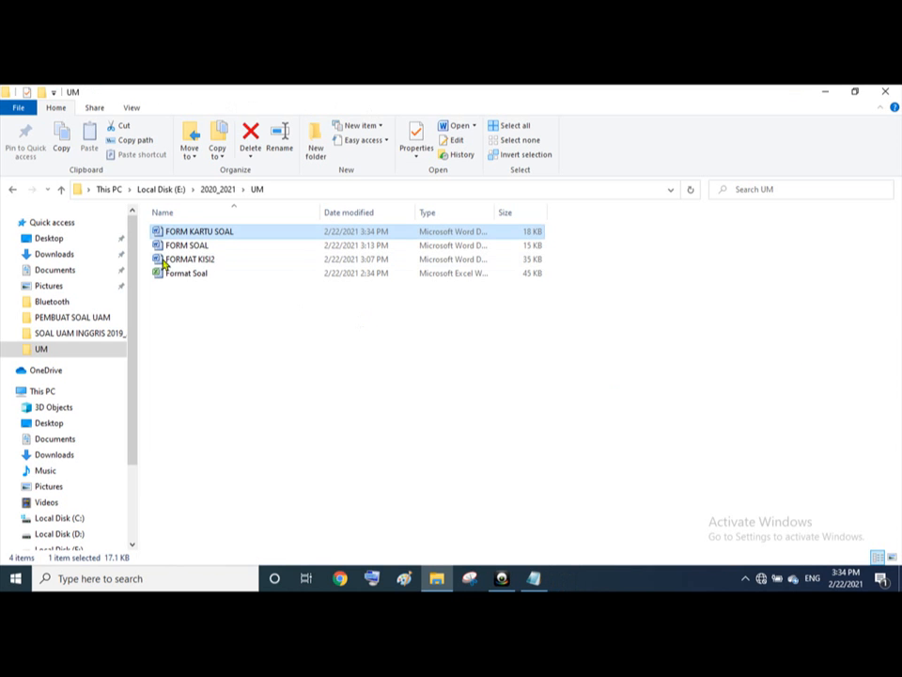
double_click(215, 265)
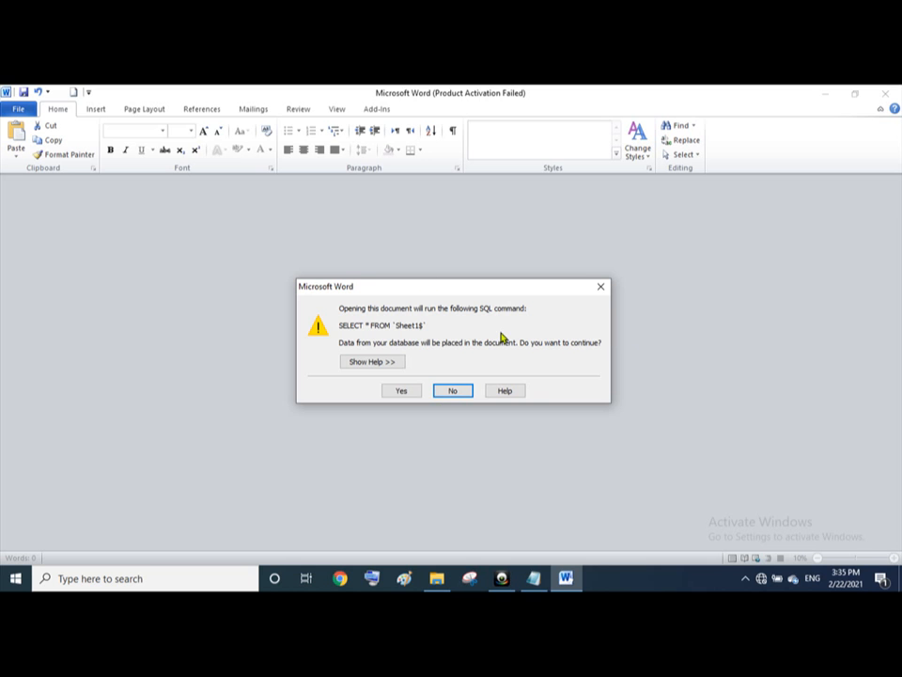
click(401, 391)
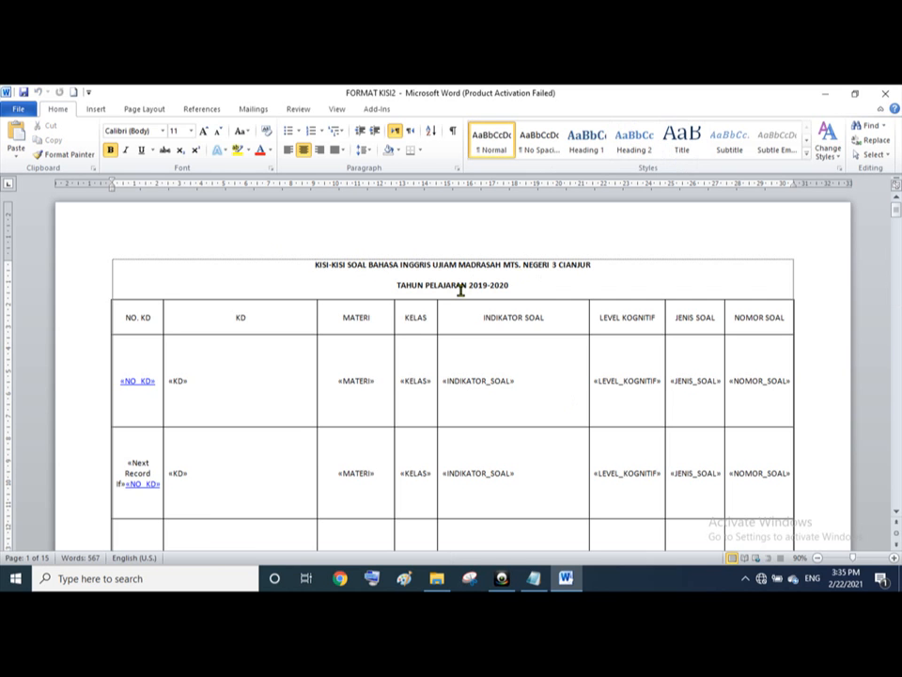
Change the school year in the KISI-KISI heading to 2020-2021.
drag(469, 285, 526, 287)
text(2)
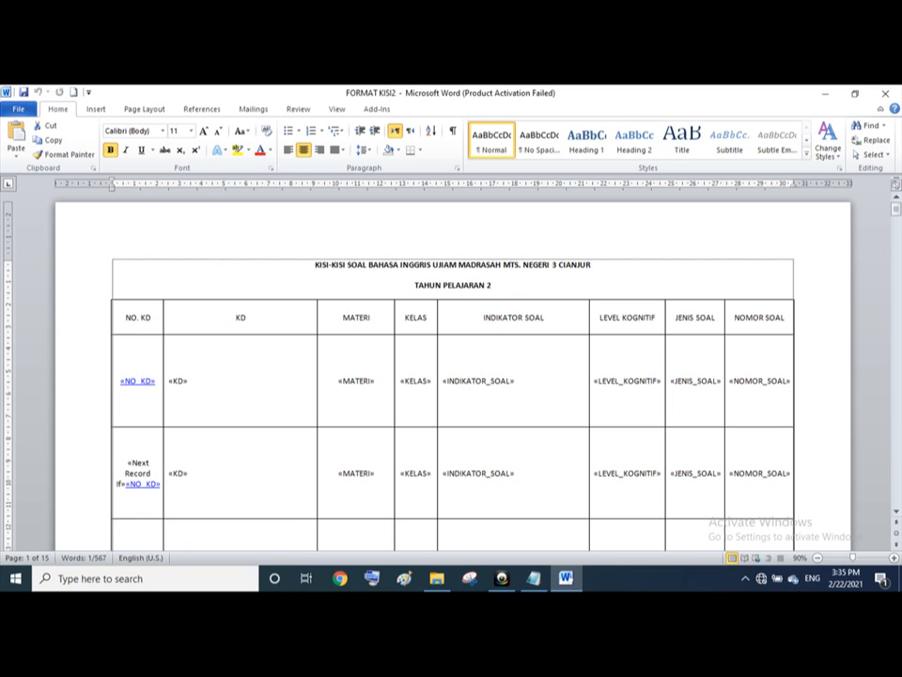
text(020)
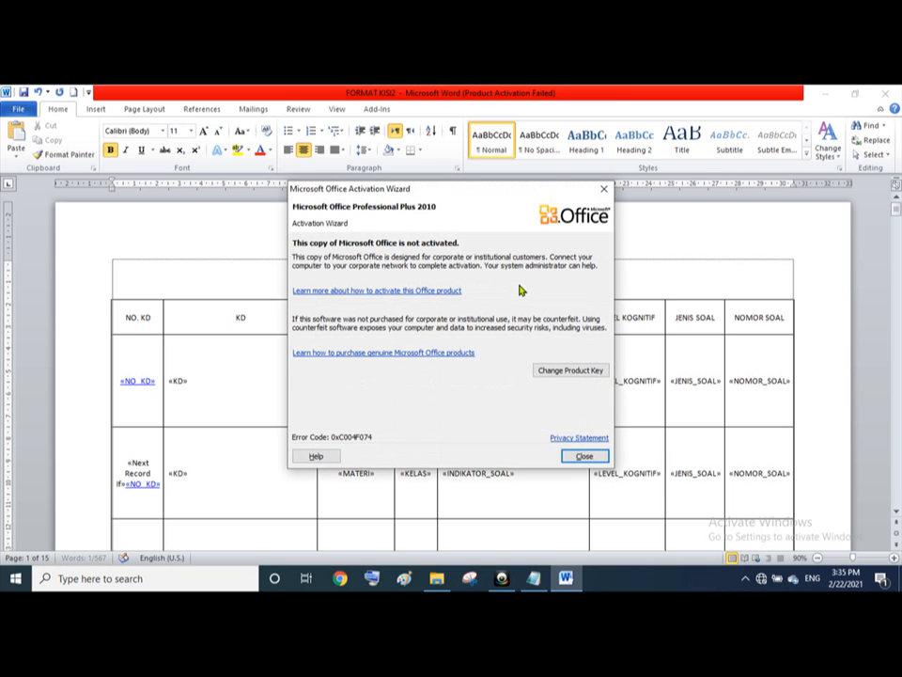
click(584, 456)
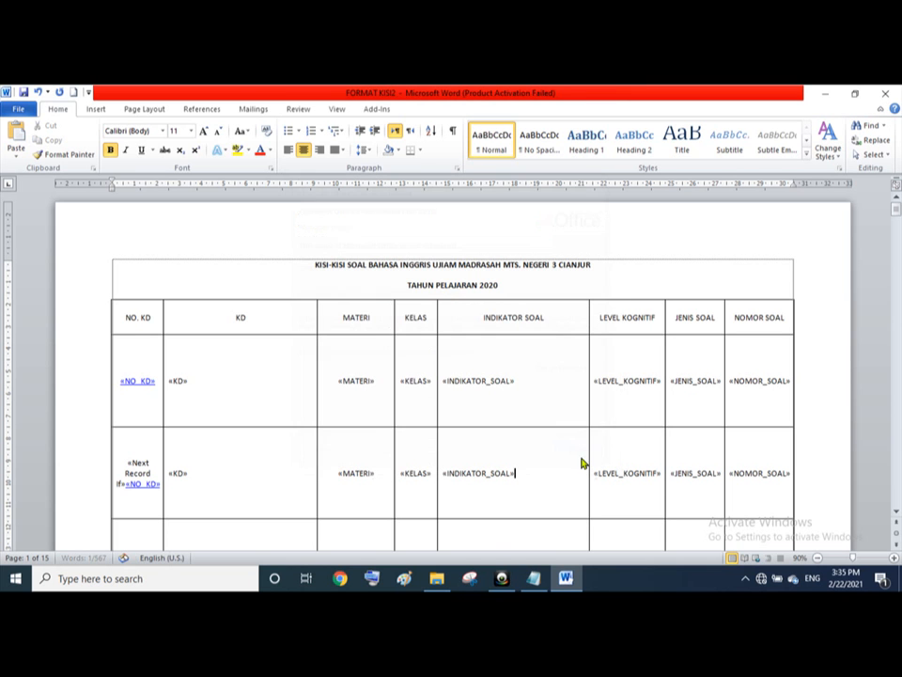
click(508, 283)
text(-2021)
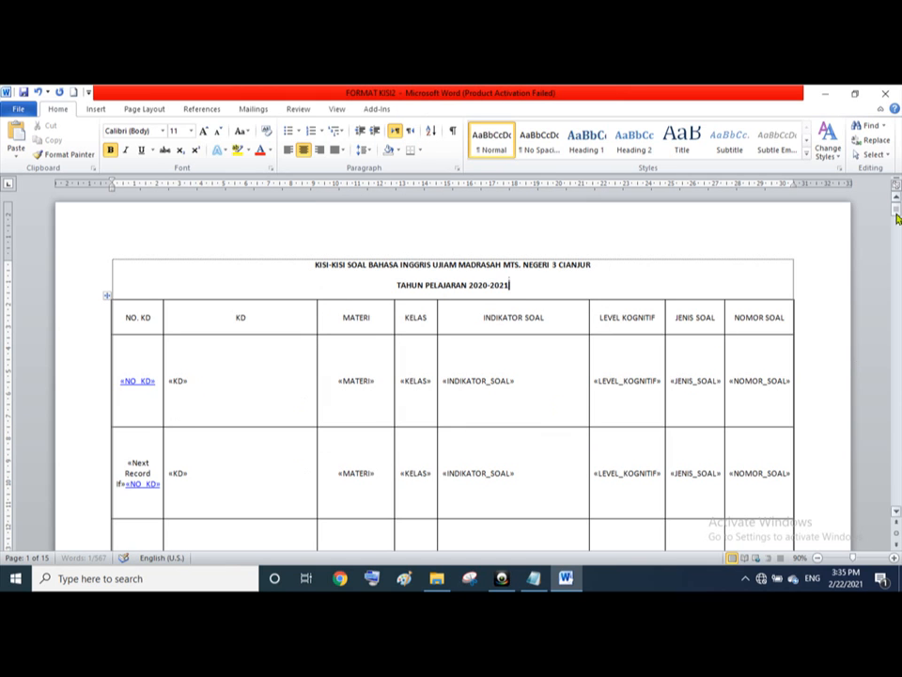
Set the date in the signature block on the last page to 22 Februari 2021.
drag(896, 213, 898, 495)
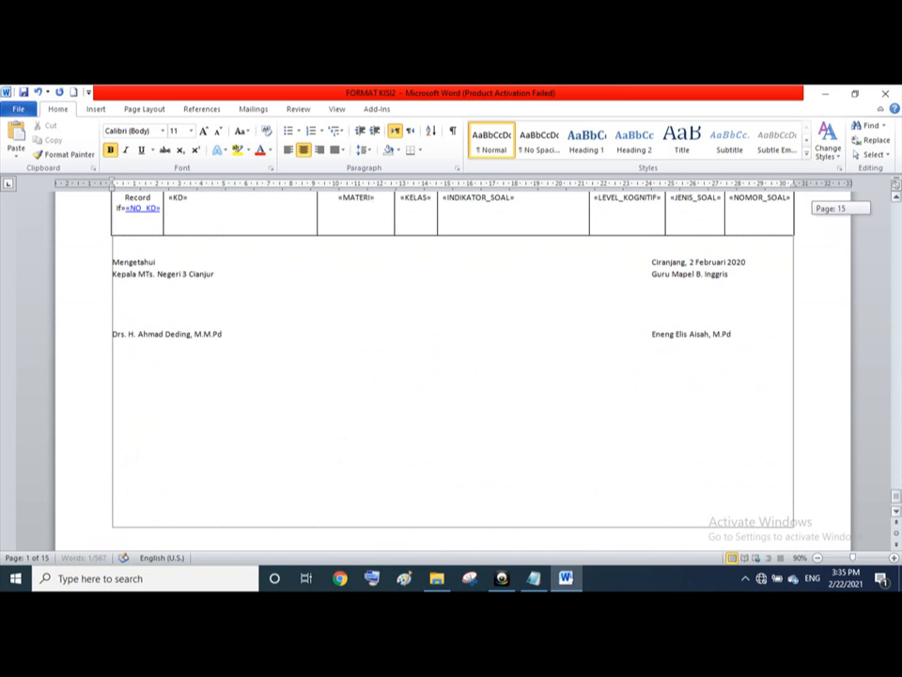
click(673, 273)
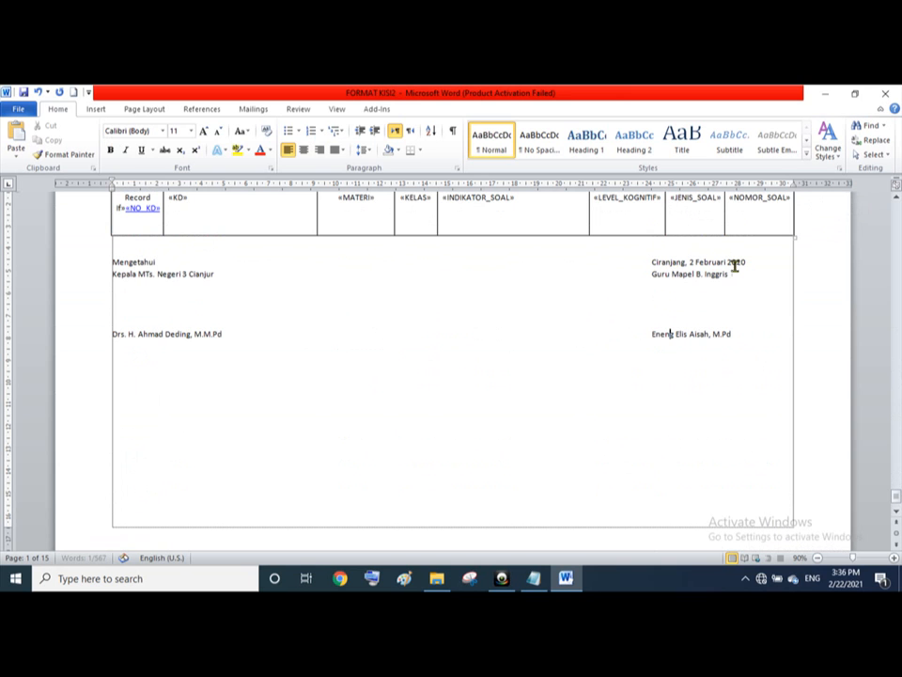
drag(688, 260, 758, 259)
text(22)
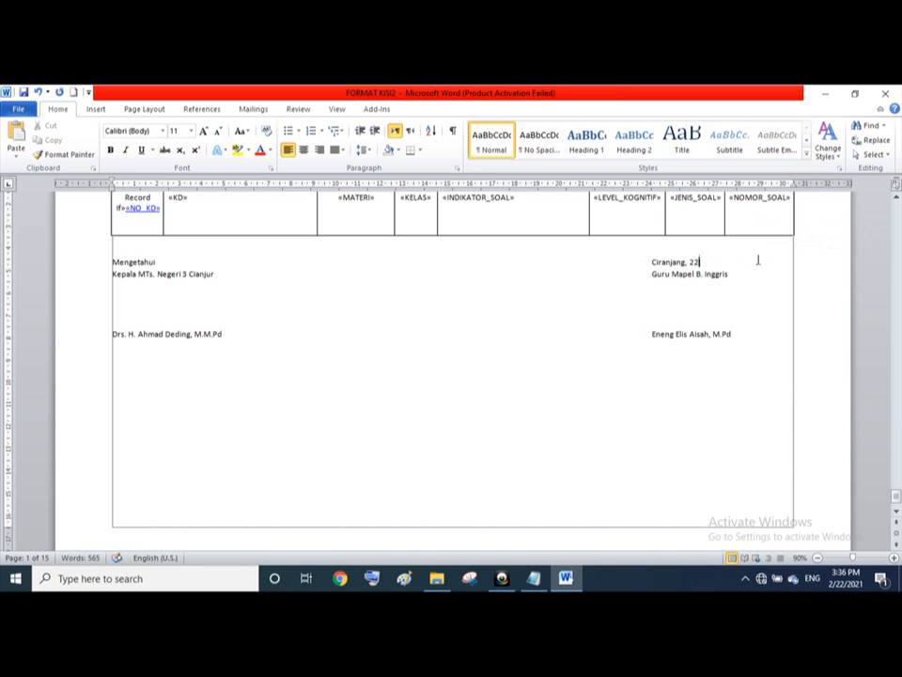
text( Feb)
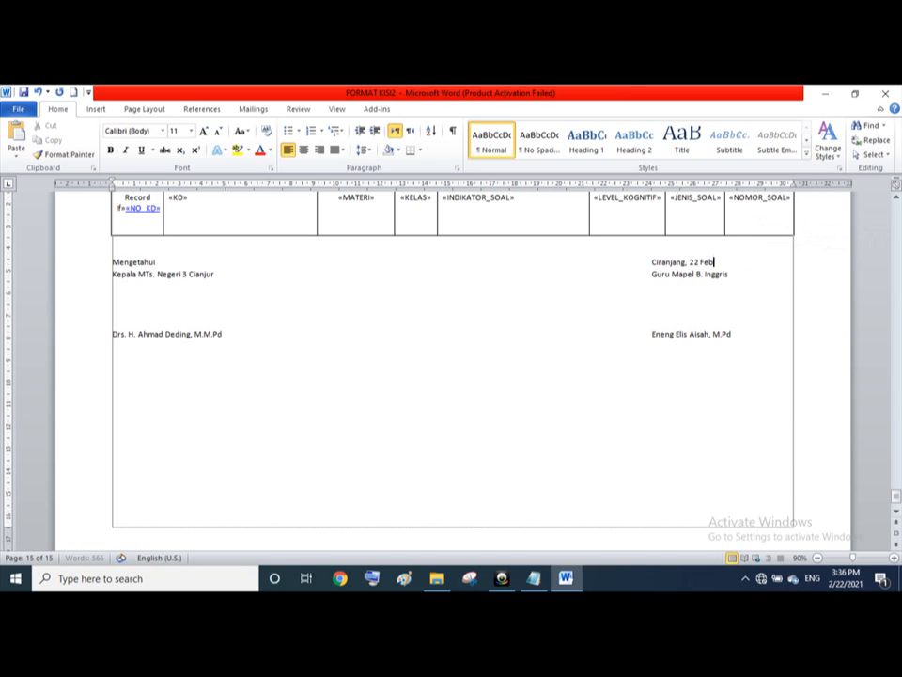
text(ruari 2021)
Merge all records of the FORMAT KISI2 table into a new individual document.
drag(893, 499, 895, 208)
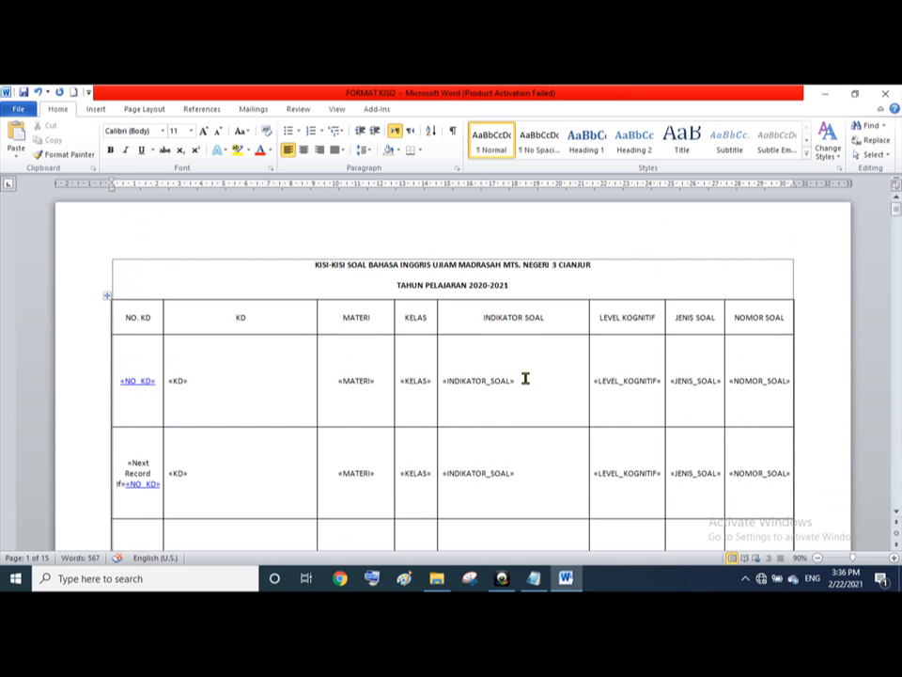
click(401, 317)
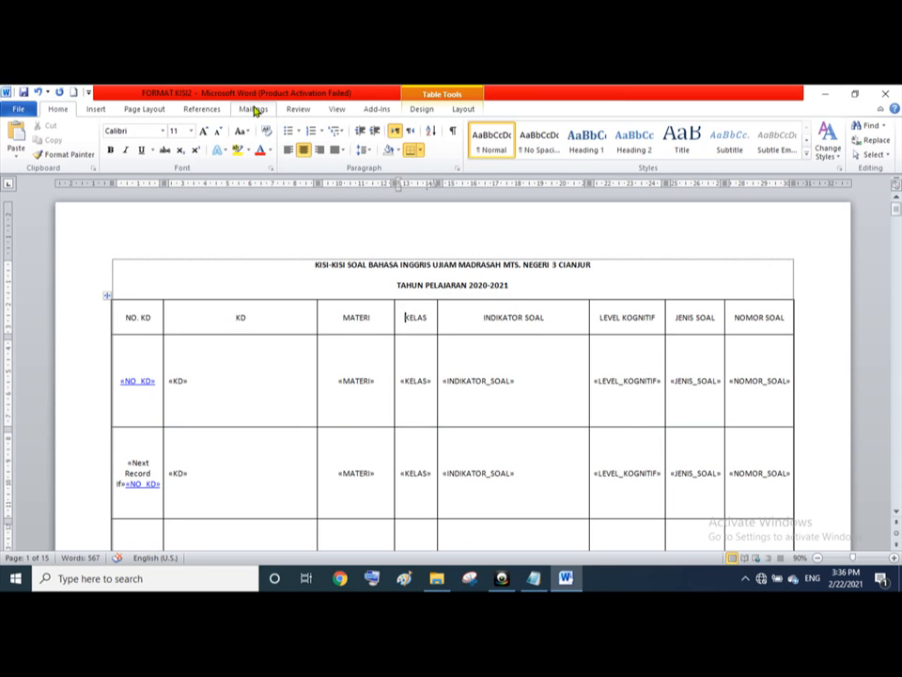
click(253, 109)
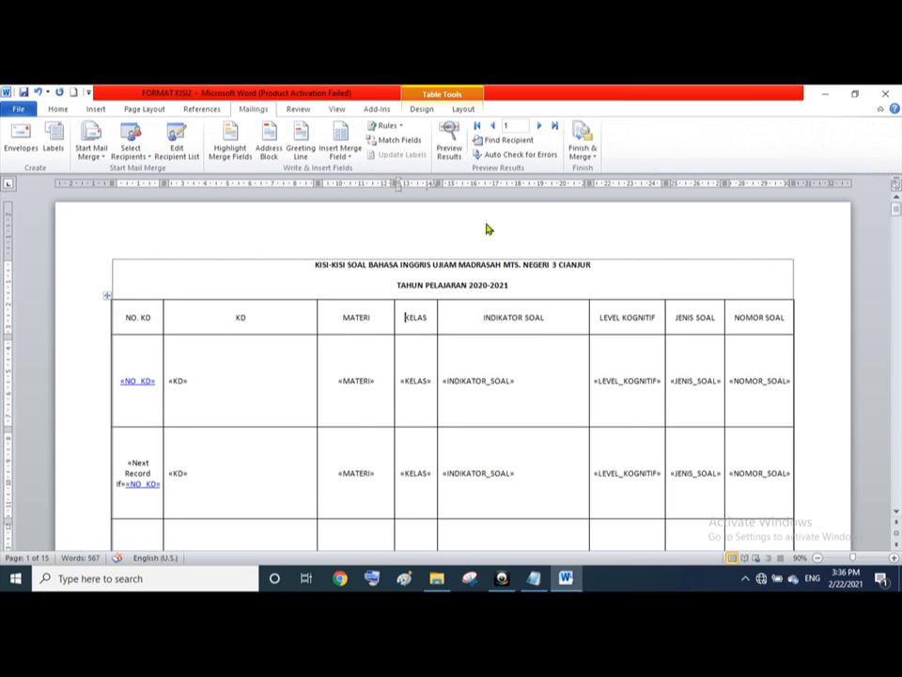
click(595, 158)
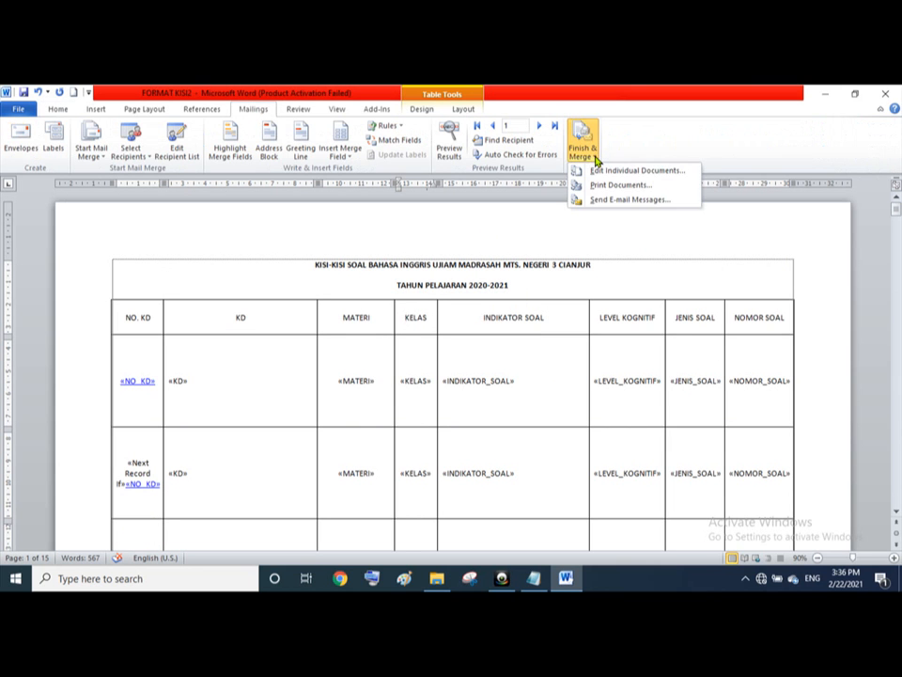
click(639, 171)
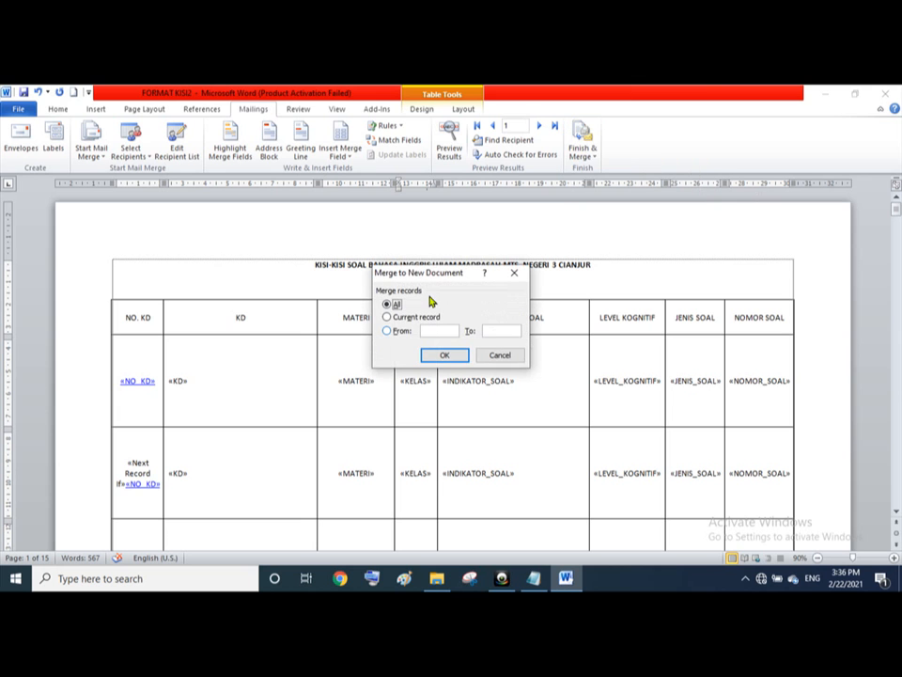
click(446, 354)
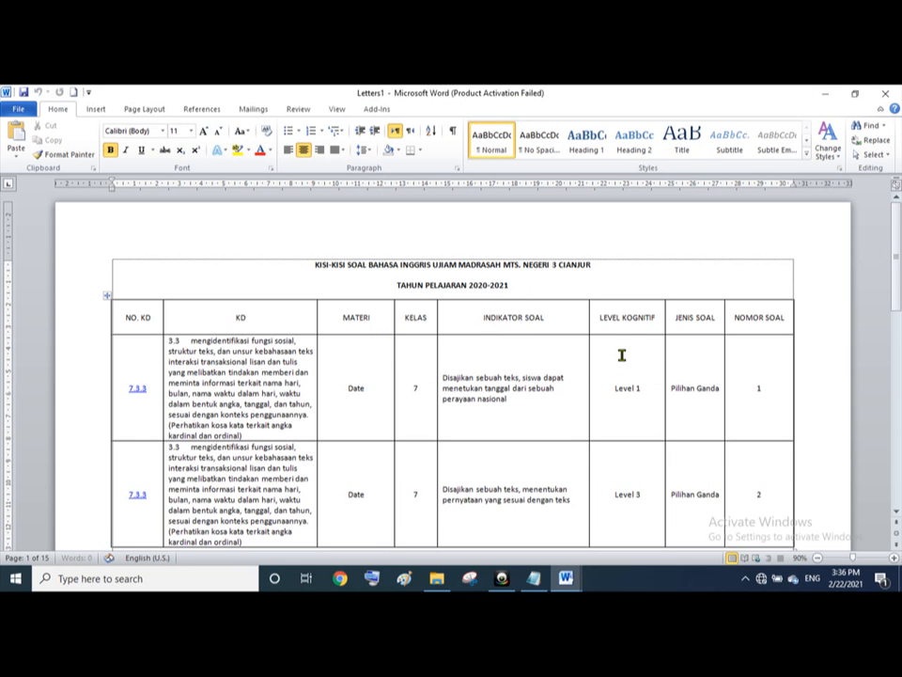
Look through the merged KISI-KISI table from the first question rows to the last ones.
click(570, 583)
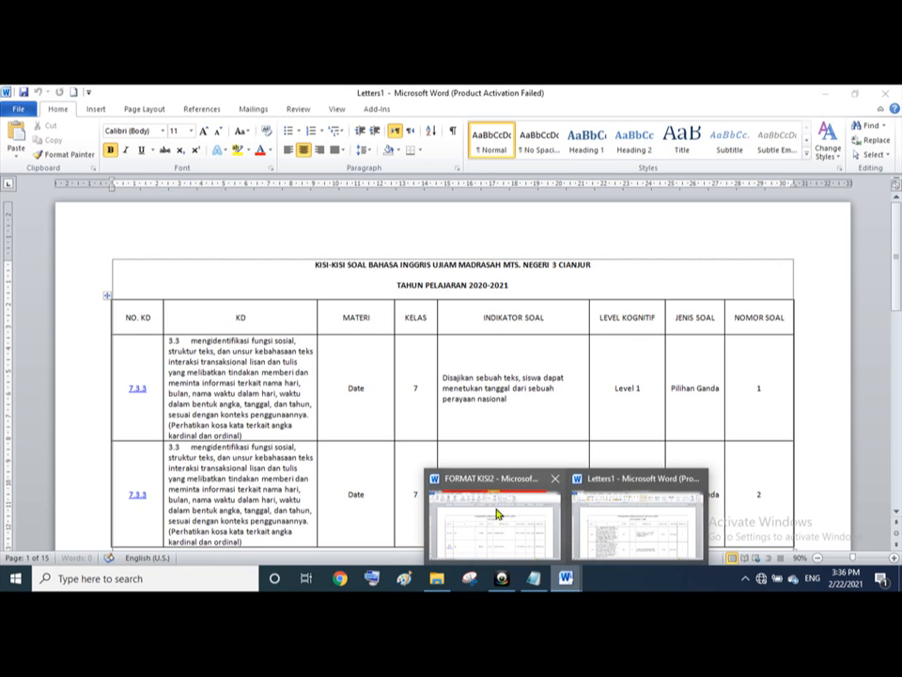
click(645, 536)
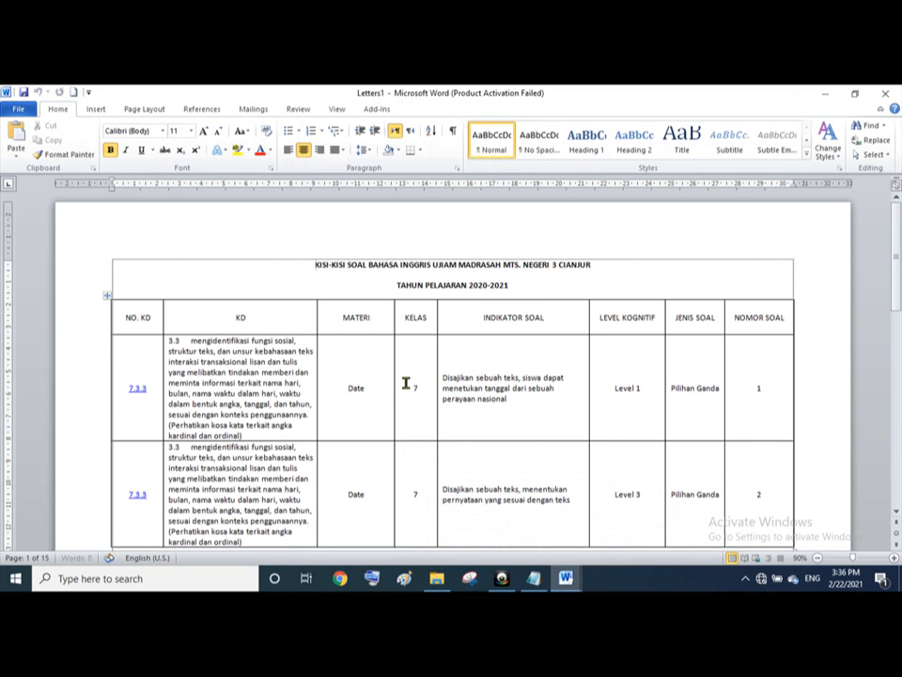
drag(898, 270, 898, 469)
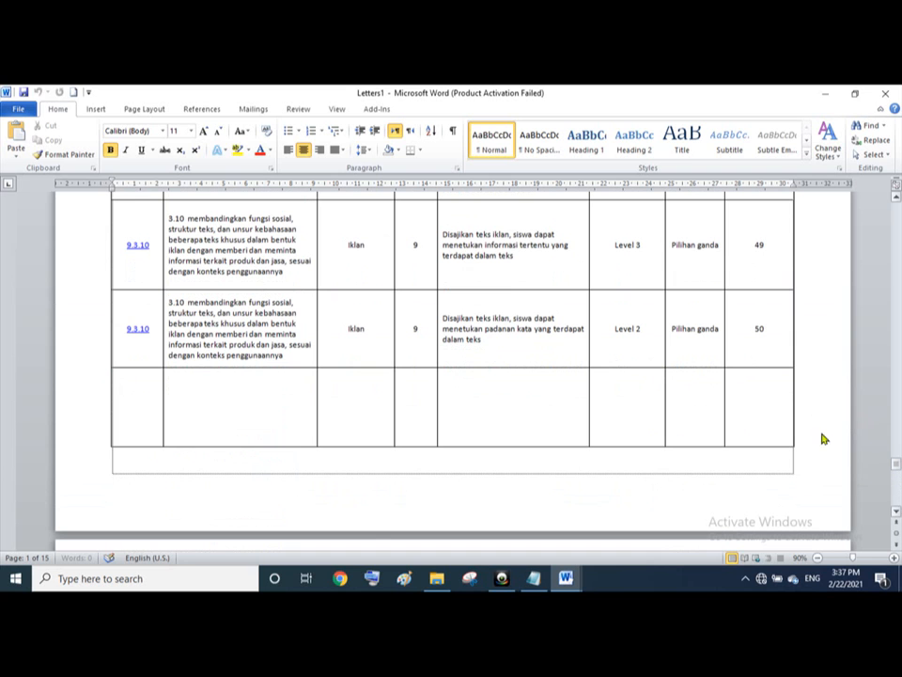
Save the merged KISI-KISI document as KISI2 in the 2020_2021 > Hasil Mail Merger folder on Local Disk (E:).
click(19, 110)
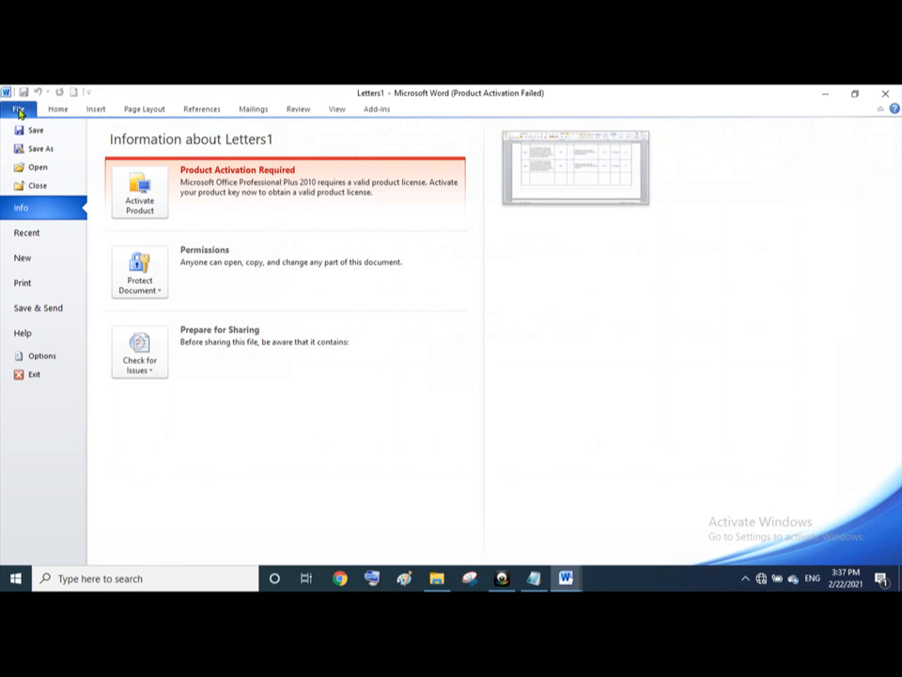
key(Escape)
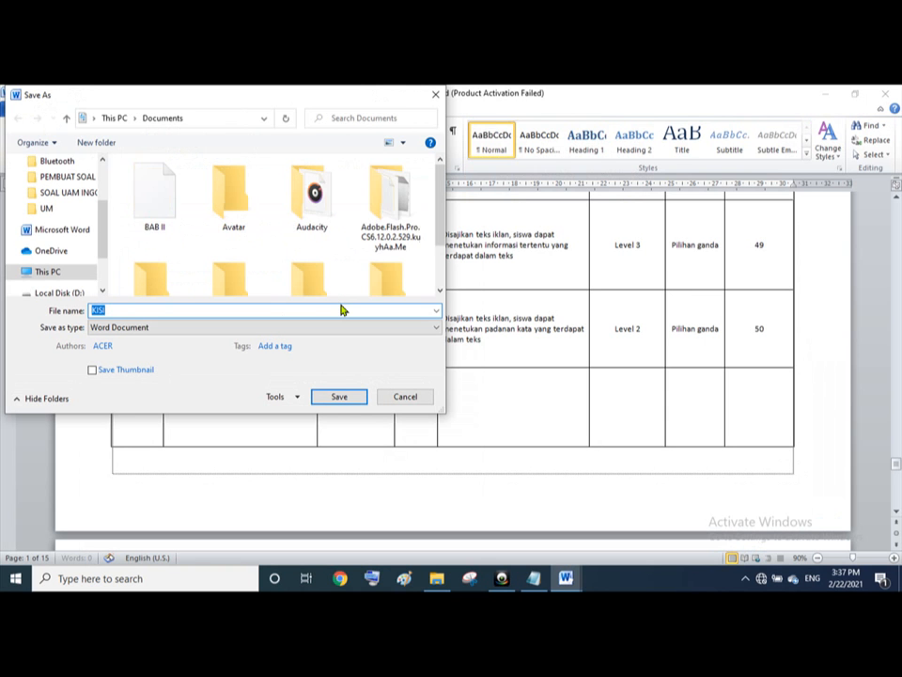
scroll(101, 256, down, 3)
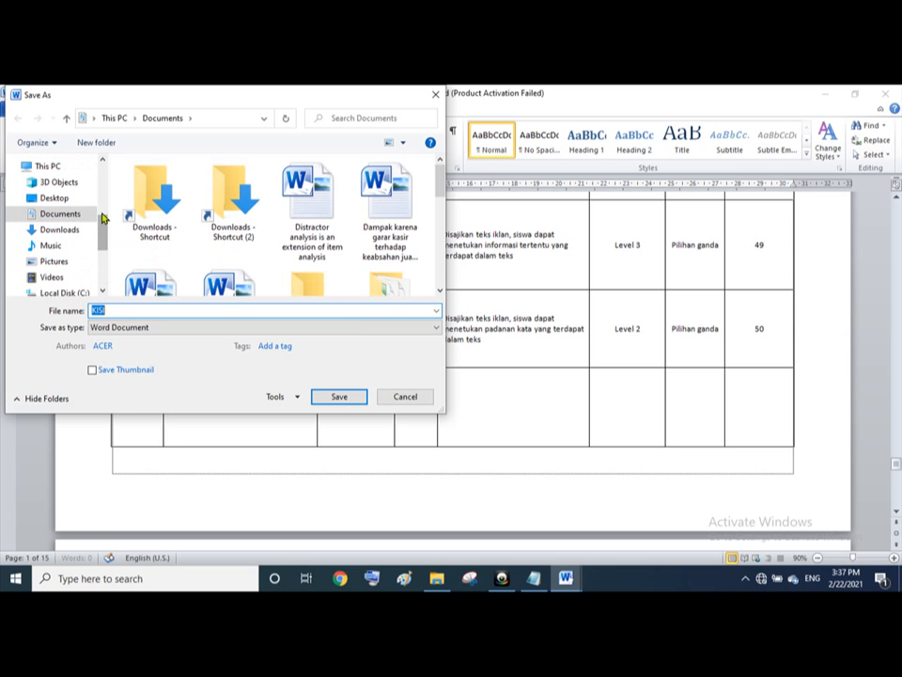
scroll(103, 246, down, 2)
drag(104, 247, 104, 258)
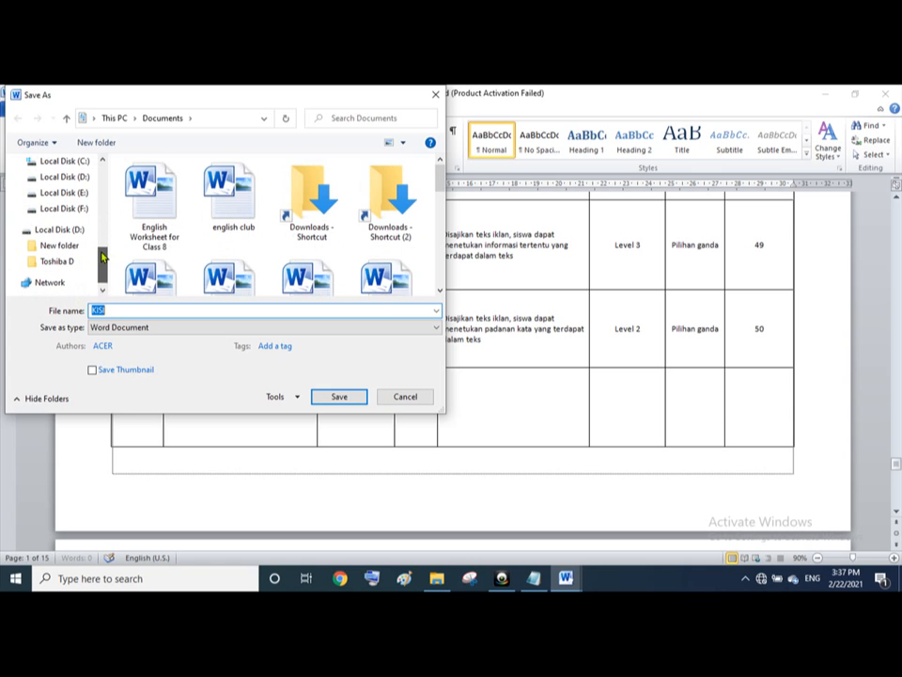
click(75, 192)
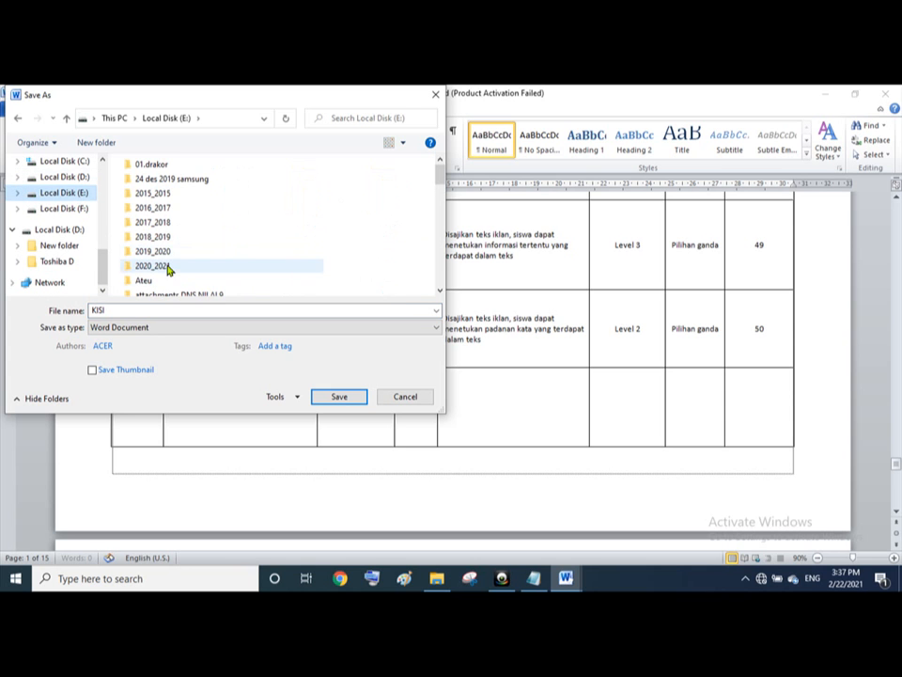
click(165, 267)
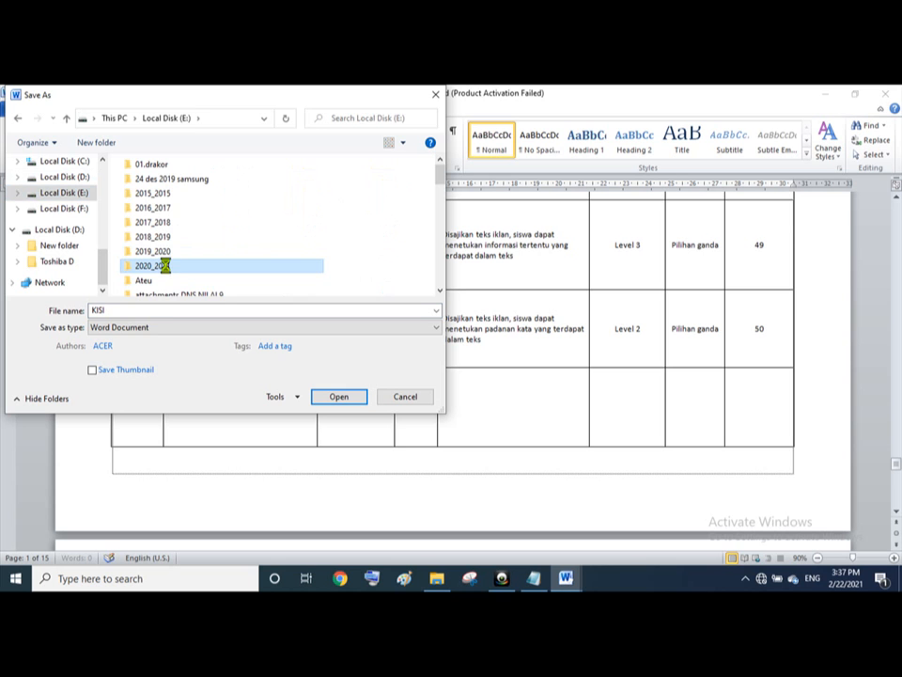
double_click(273, 266)
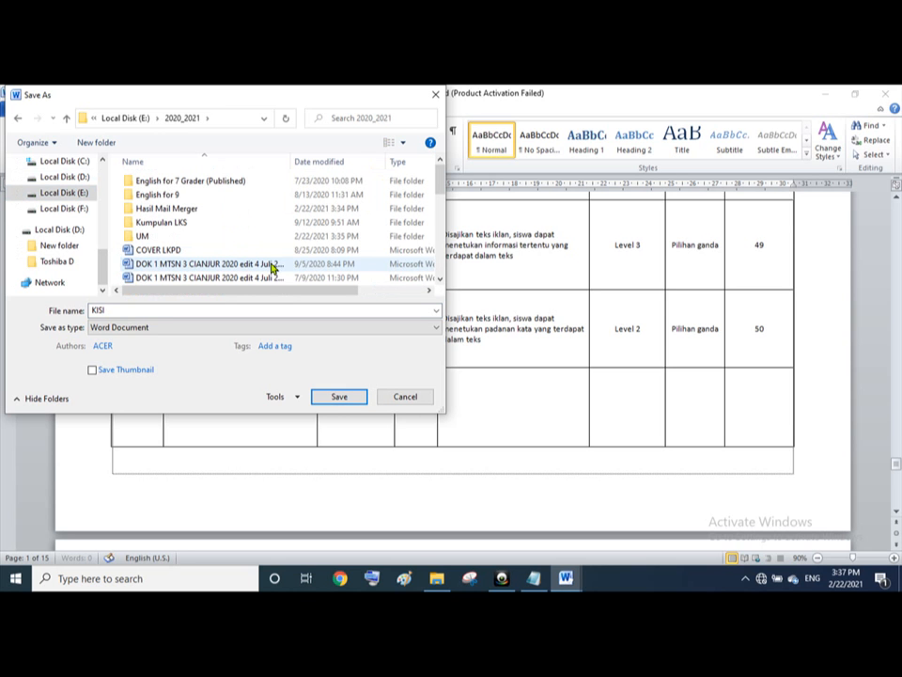
double_click(184, 209)
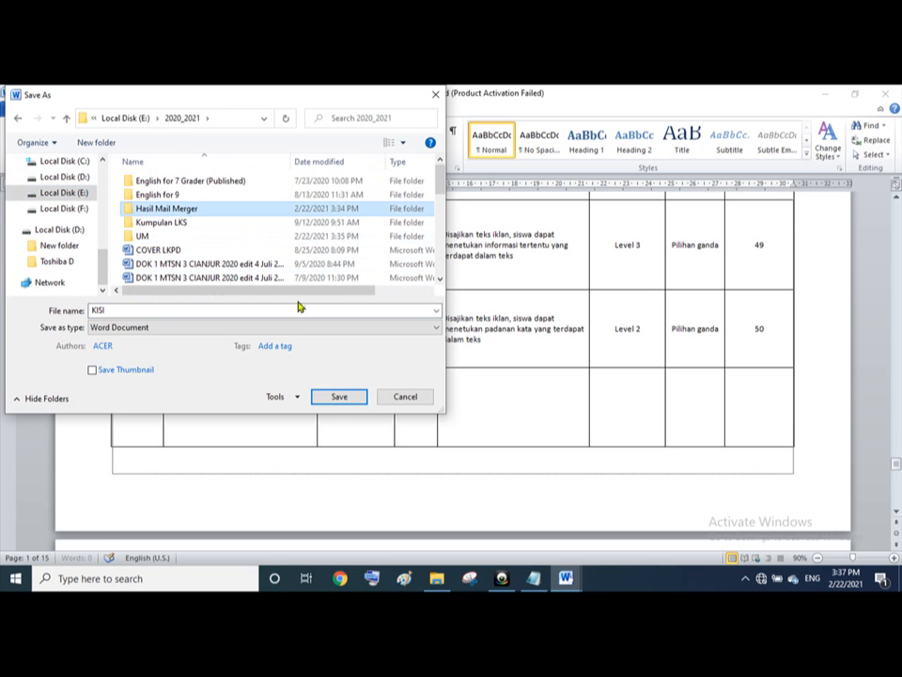
click(127, 310)
click(127, 310)
text(2)
click(339, 399)
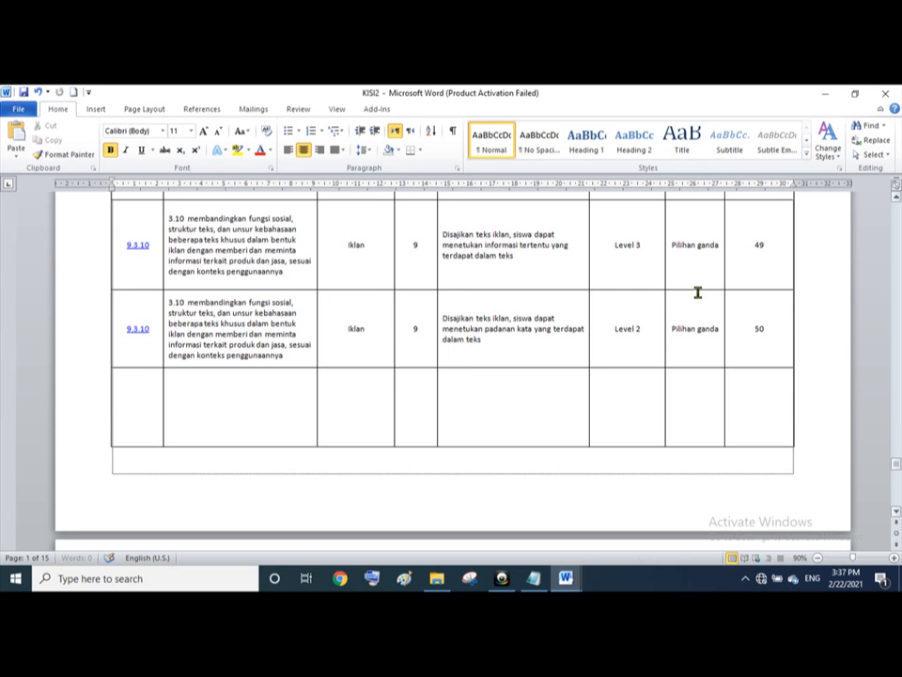
Close the KISI2 document and the FORMAT KISI2 form, saving the changes made to the form.
click(885, 93)
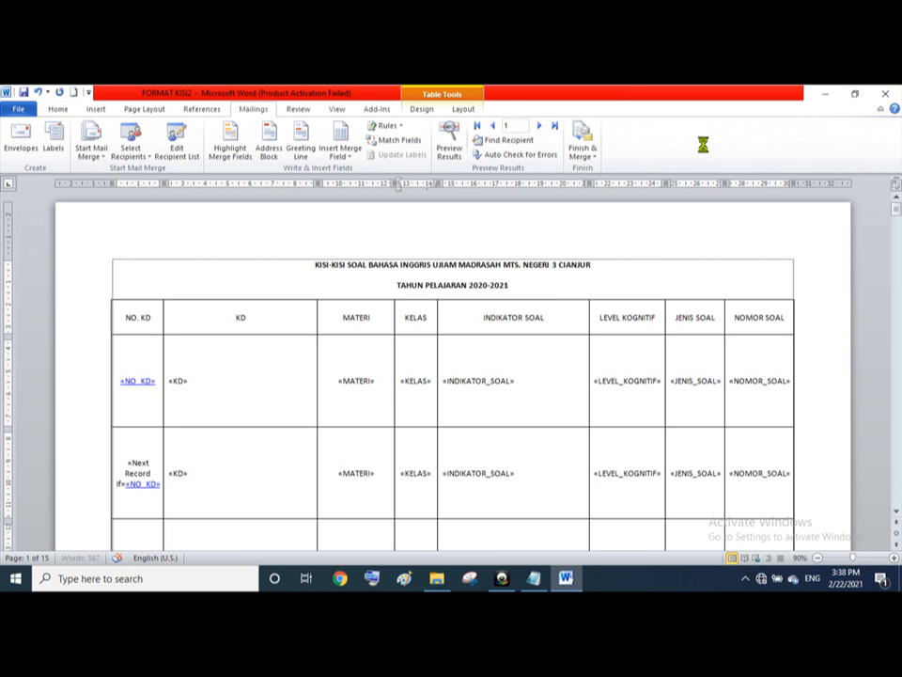
click(897, 93)
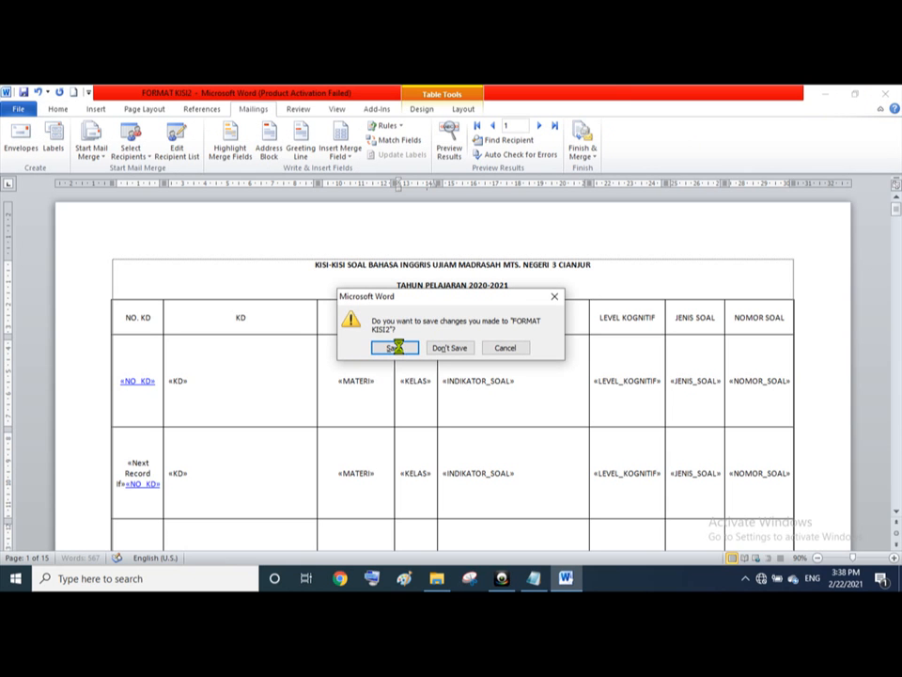
click(396, 348)
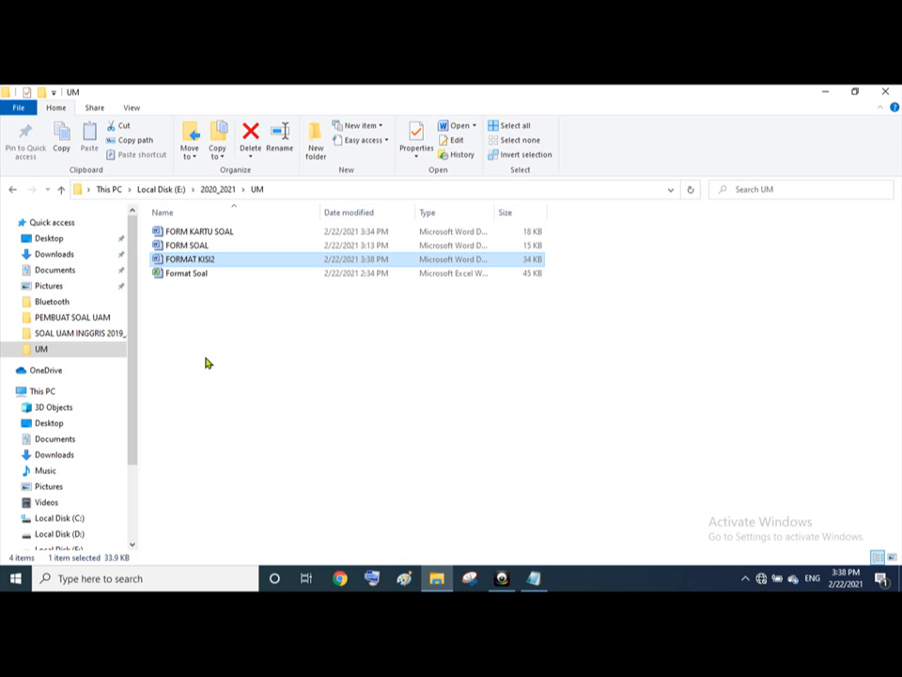
Open the FORM SOAL document from the UM folder and allow it to load its data from Sheet1.
click(189, 247)
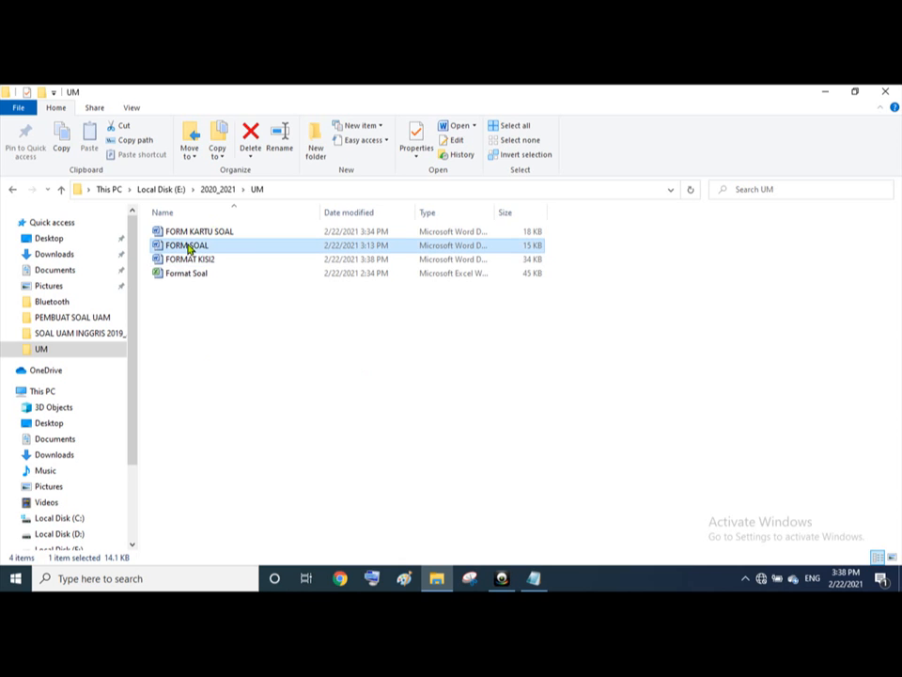
double_click(188, 247)
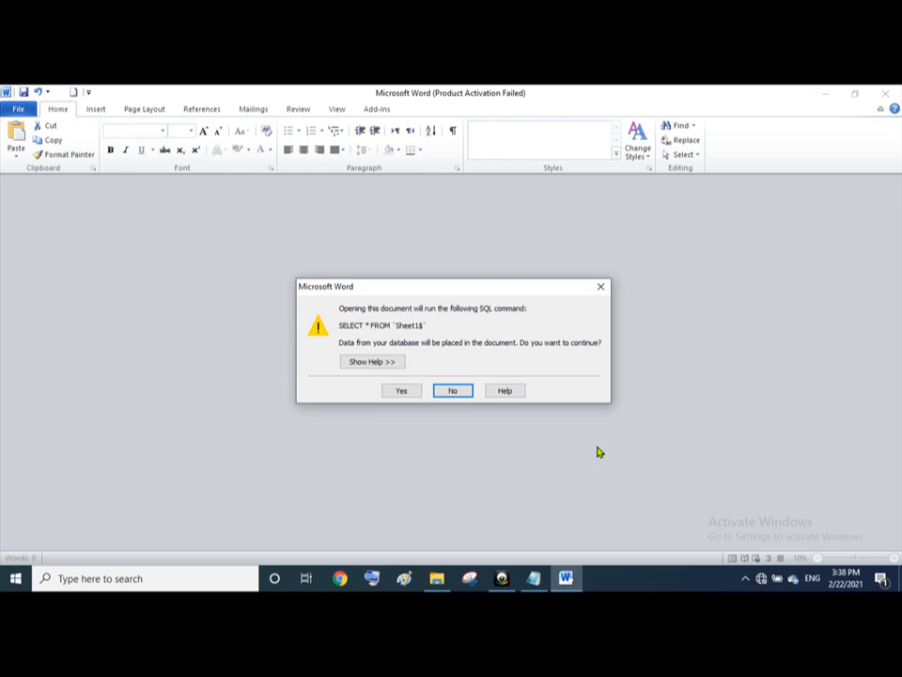
click(400, 392)
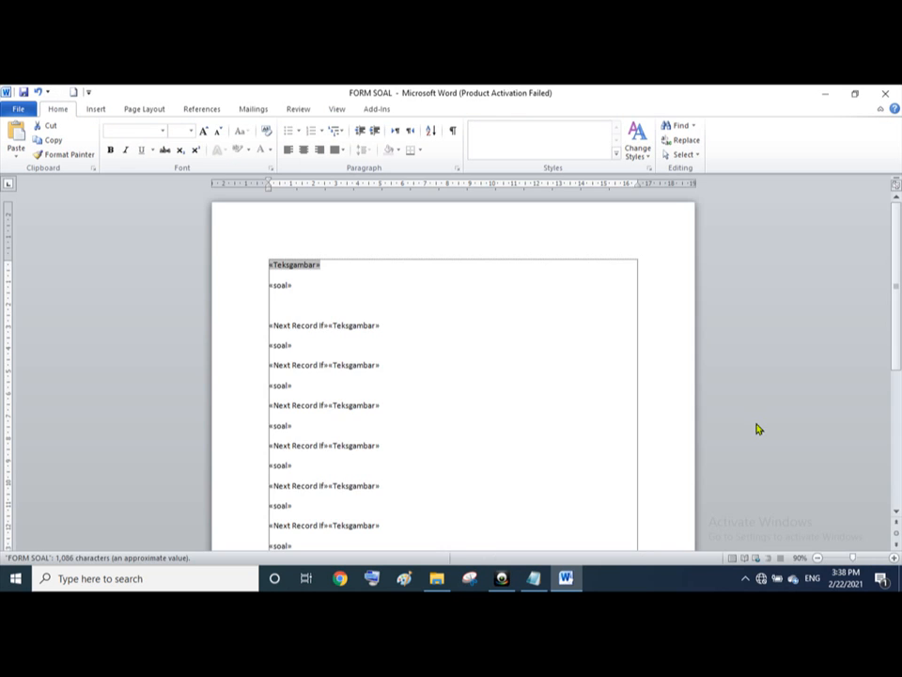
click(333, 301)
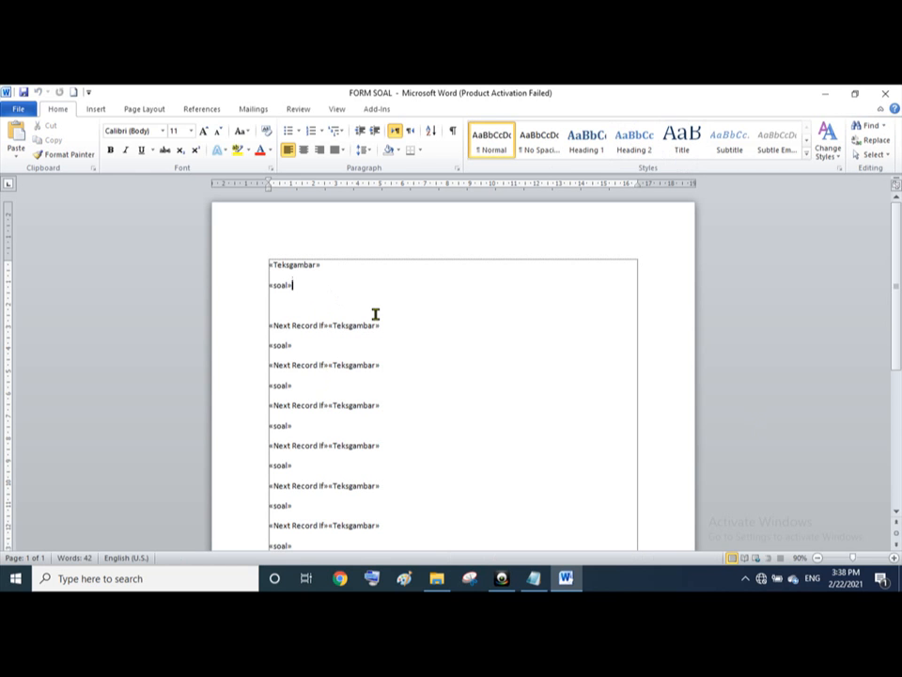
Merge all records of the FORM SOAL form into a new individual document.
click(259, 114)
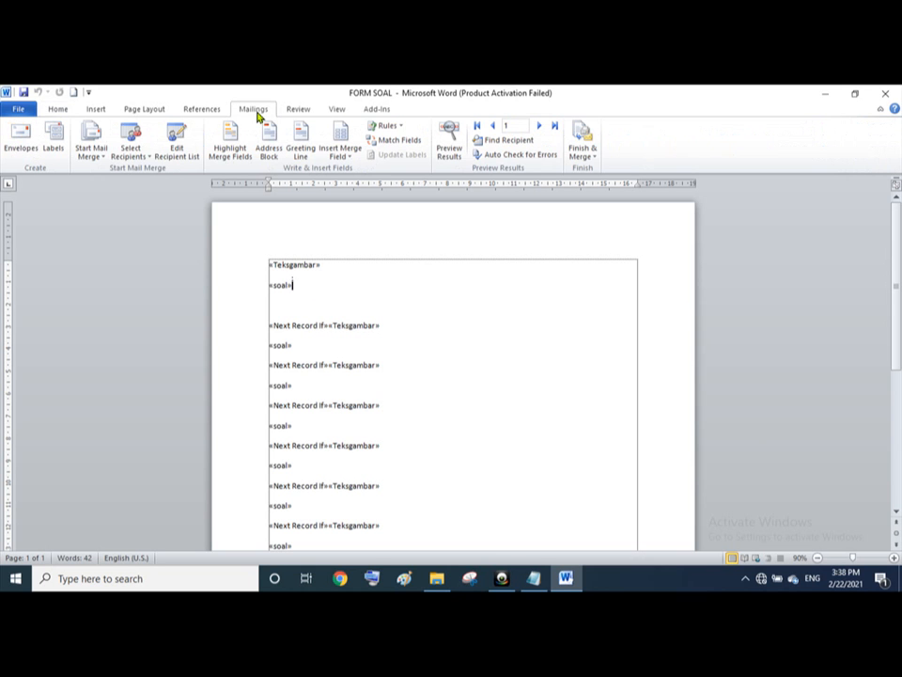
click(592, 160)
click(636, 171)
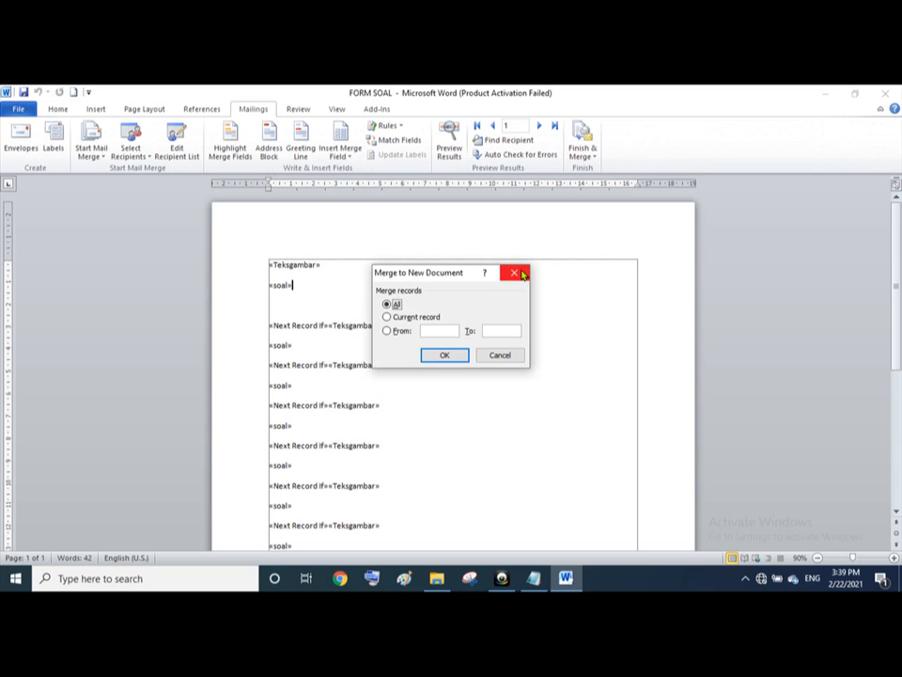
click(452, 356)
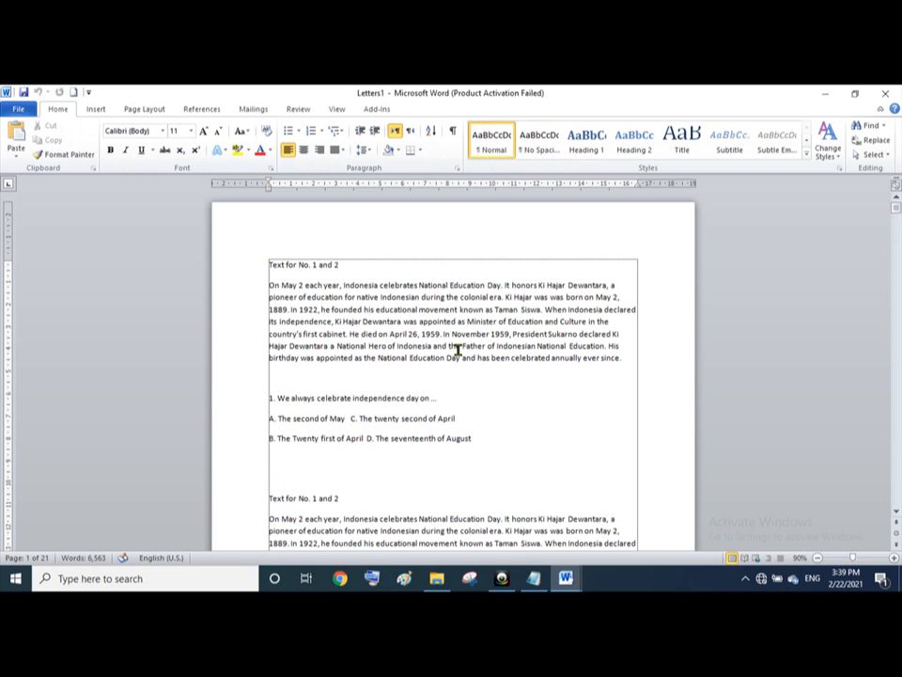
Compare the beginning of the merged question document with the merge fields in the FORM SOAL form.
drag(897, 209, 899, 212)
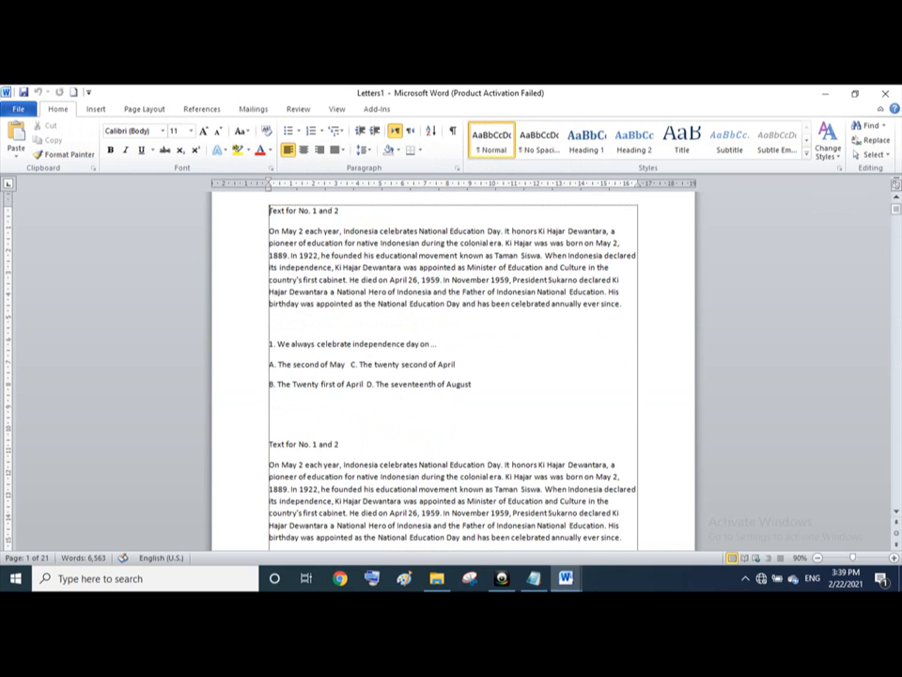
mouse_move(568, 580)
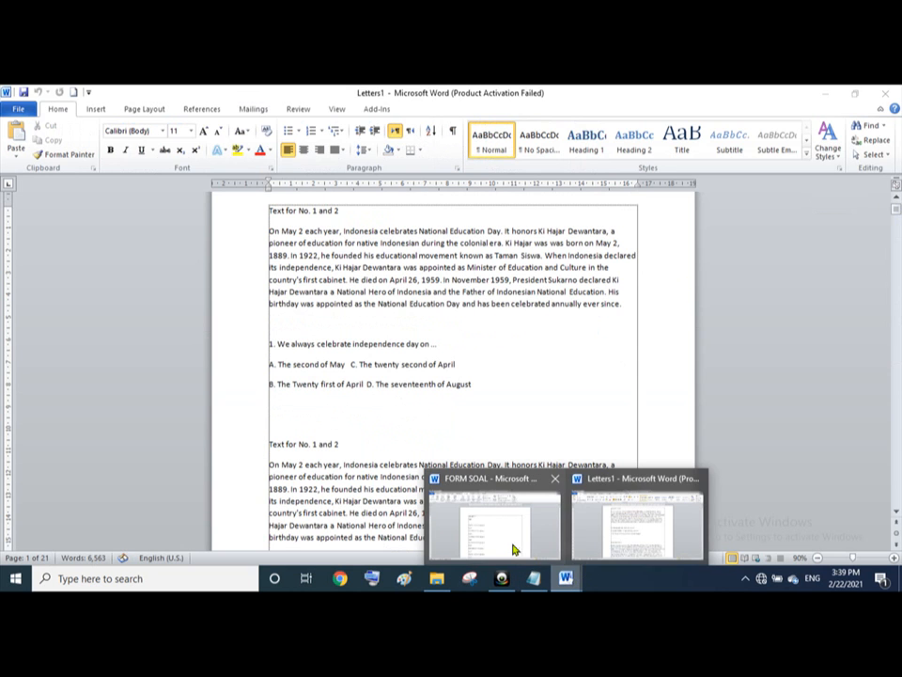
click(512, 546)
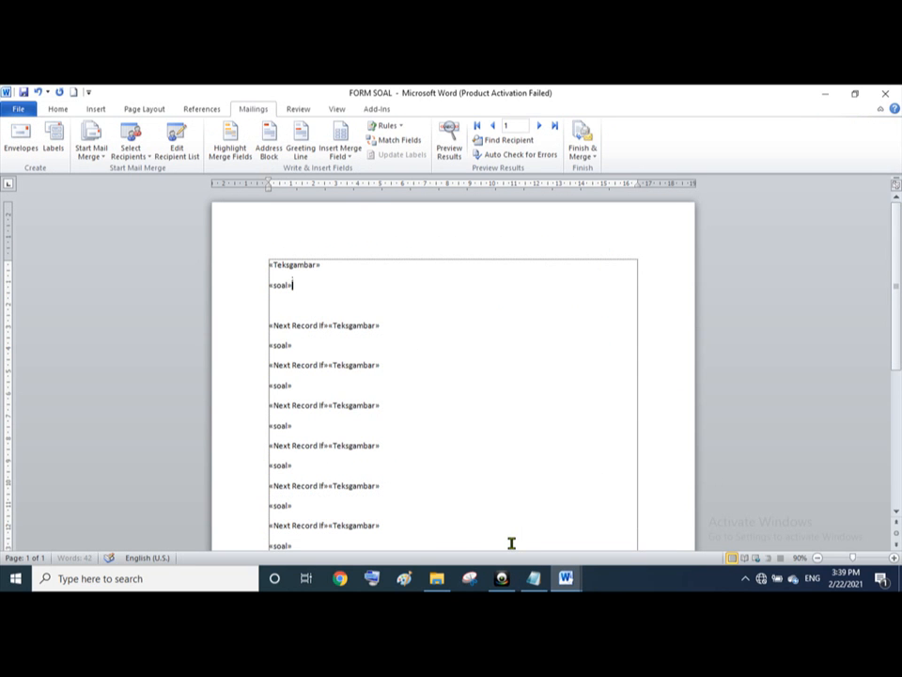
click(135, 571)
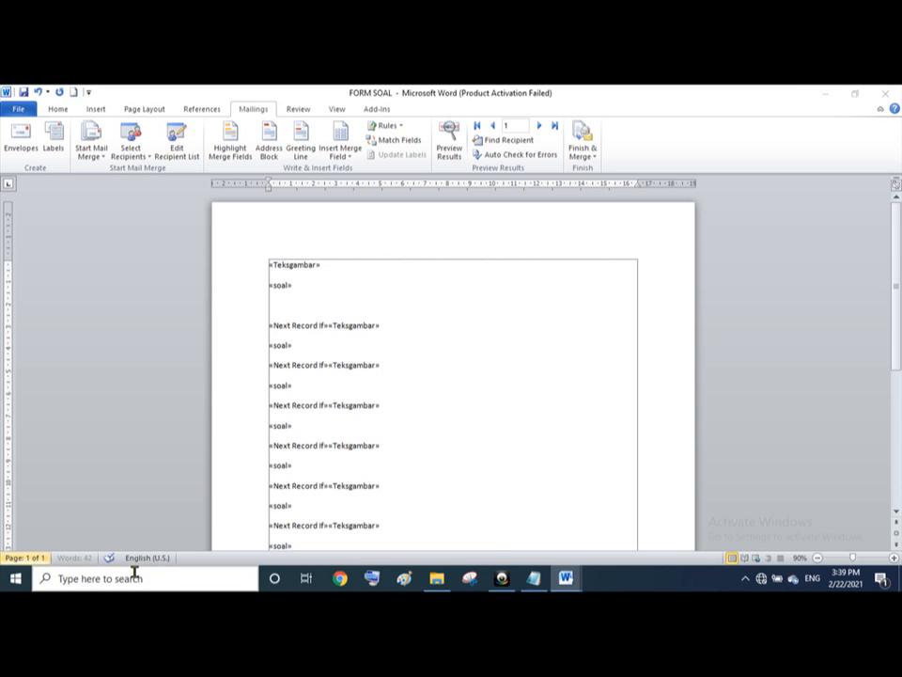
click(583, 456)
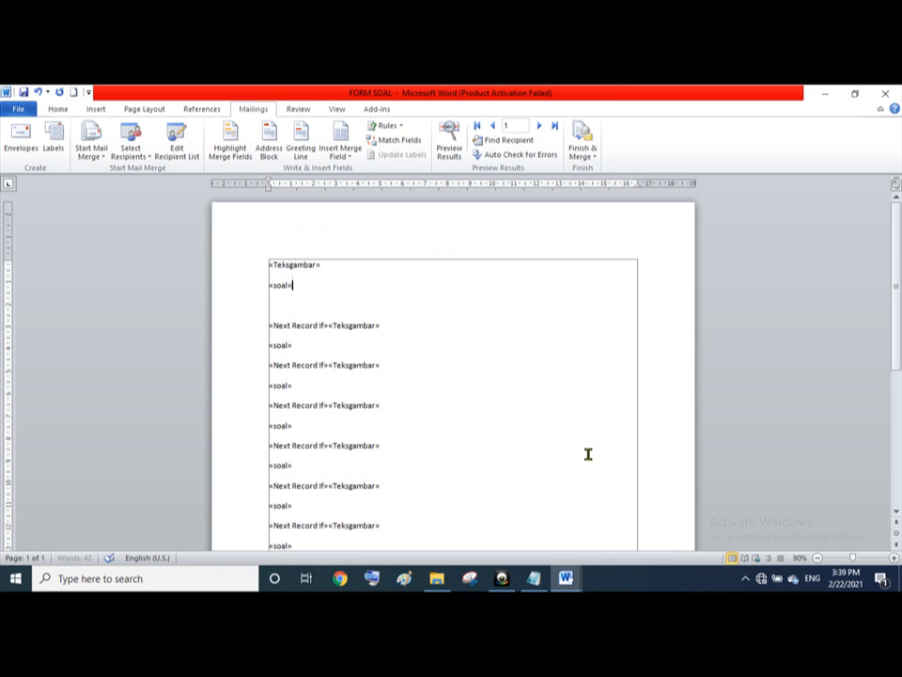
mouse_move(570, 583)
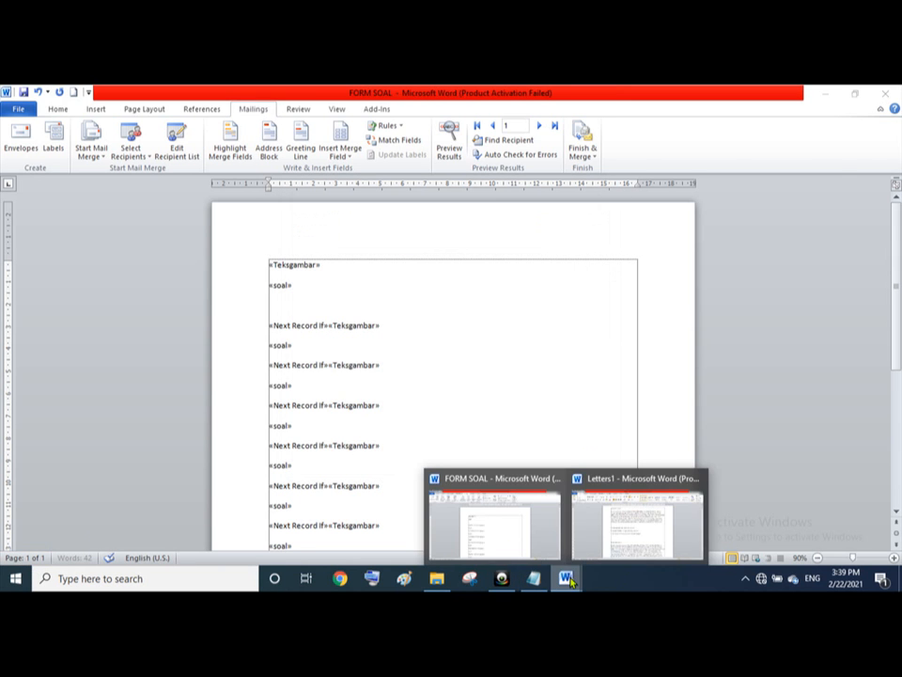
click(608, 544)
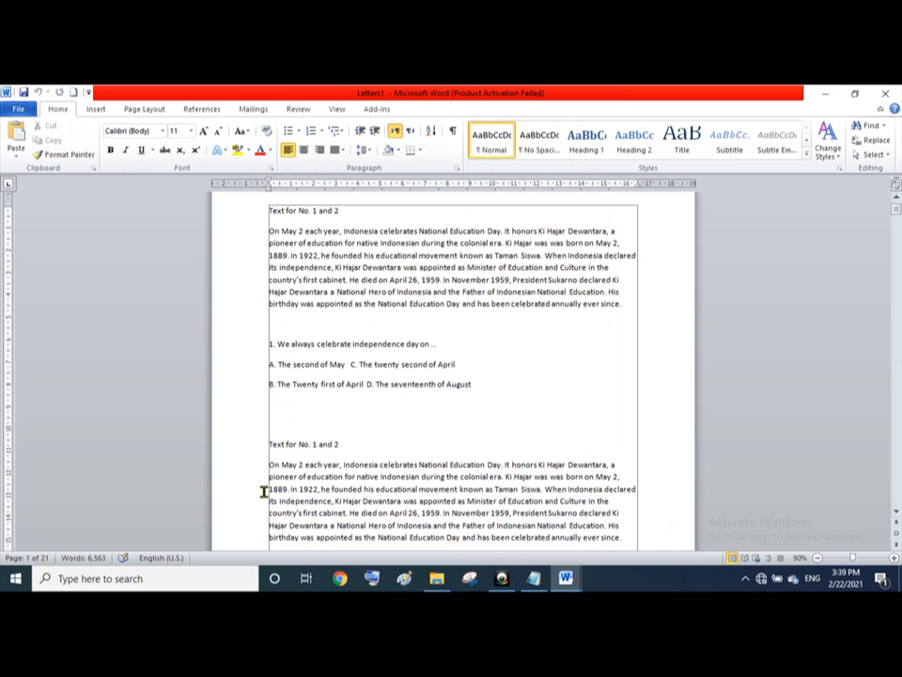
mouse_move(897, 210)
mouse_down()
mouse_move(898, 484)
mouse_move(898, 202)
mouse_up()
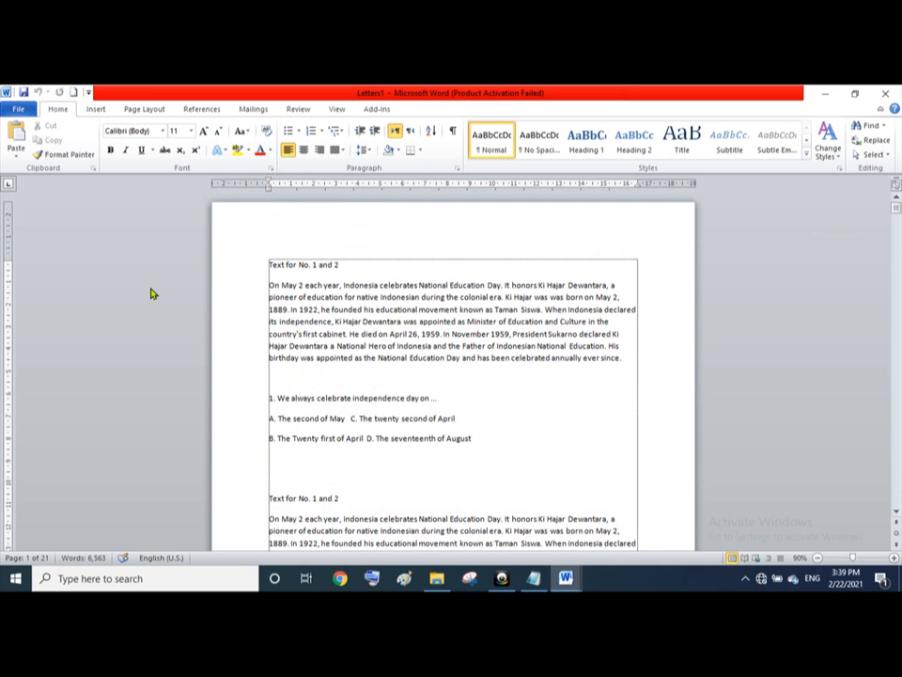
Save the merged question document as Soal in the 2020_2021 > Hasil Mail Merger folder on Local Disk (E:).
click(25, 111)
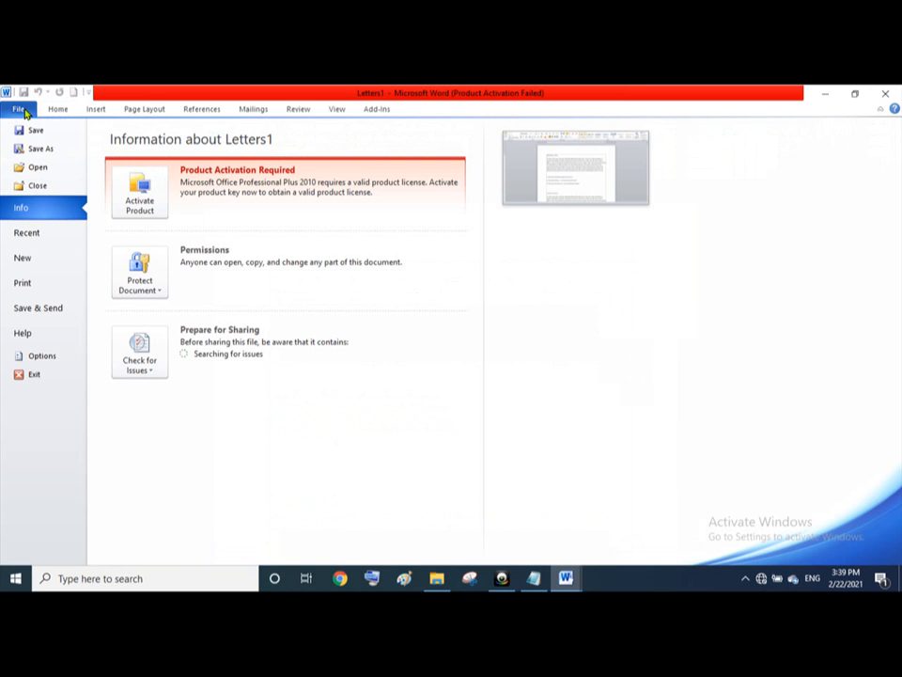
click(32, 108)
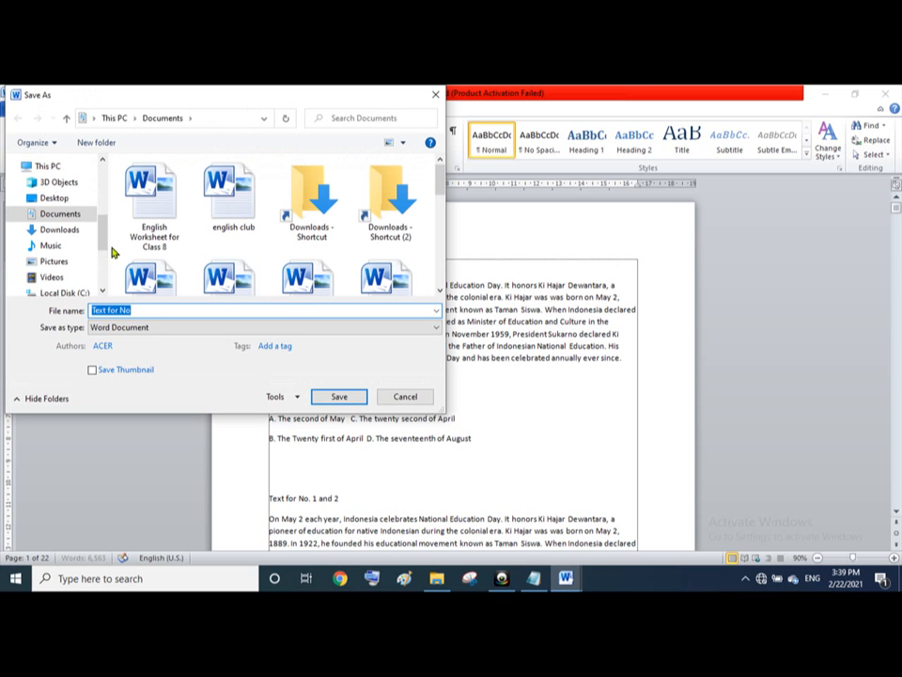
drag(104, 241, 102, 285)
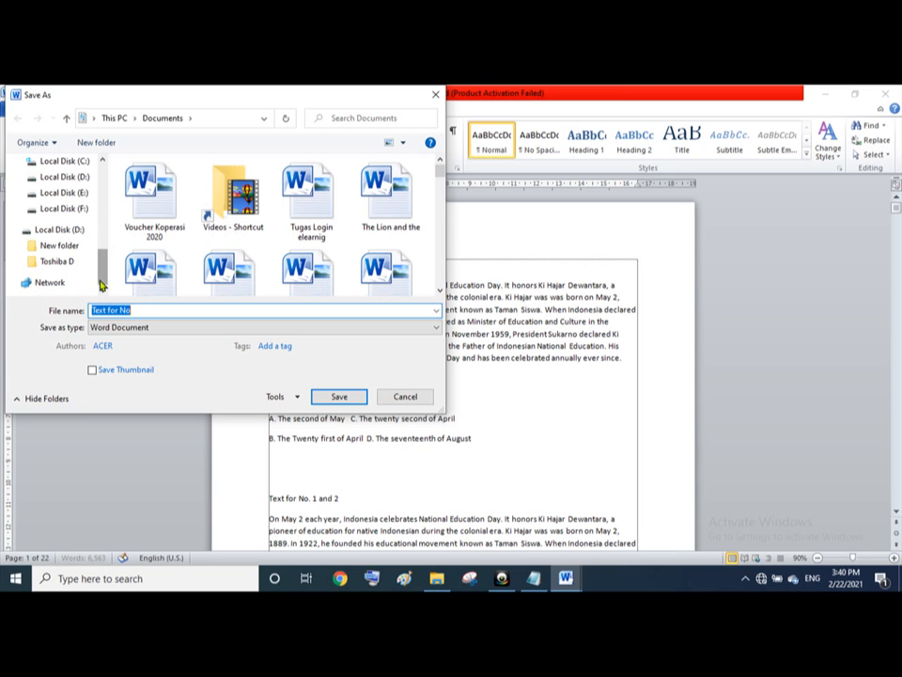
click(77, 193)
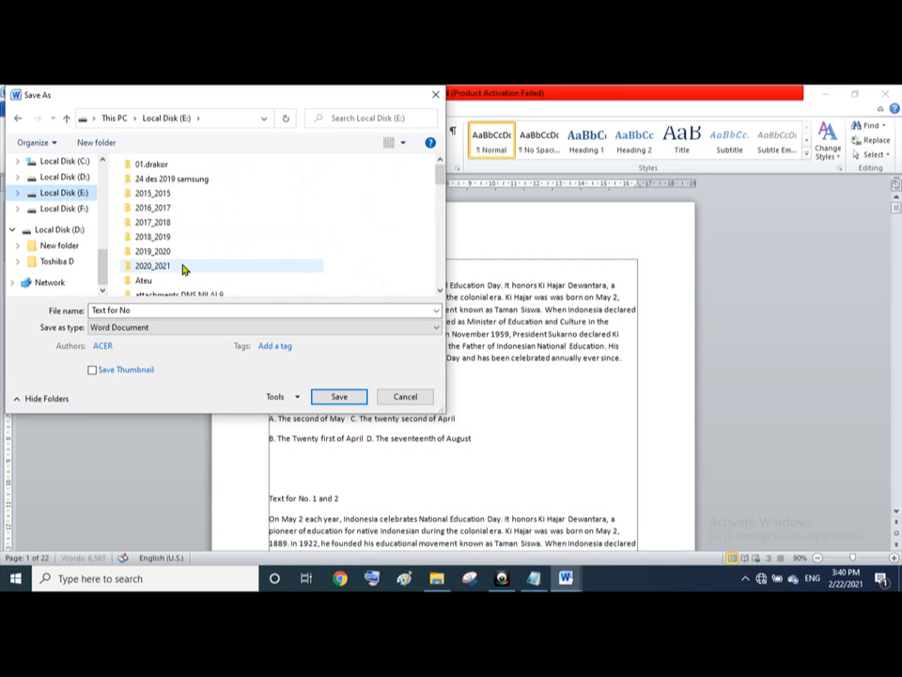
click(184, 268)
double_click(184, 269)
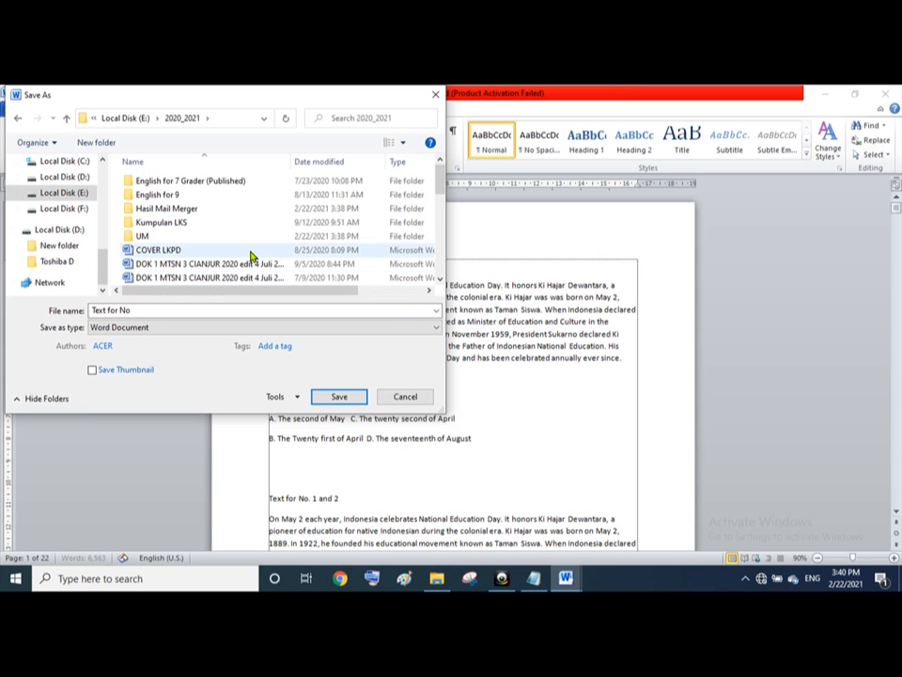
double_click(175, 213)
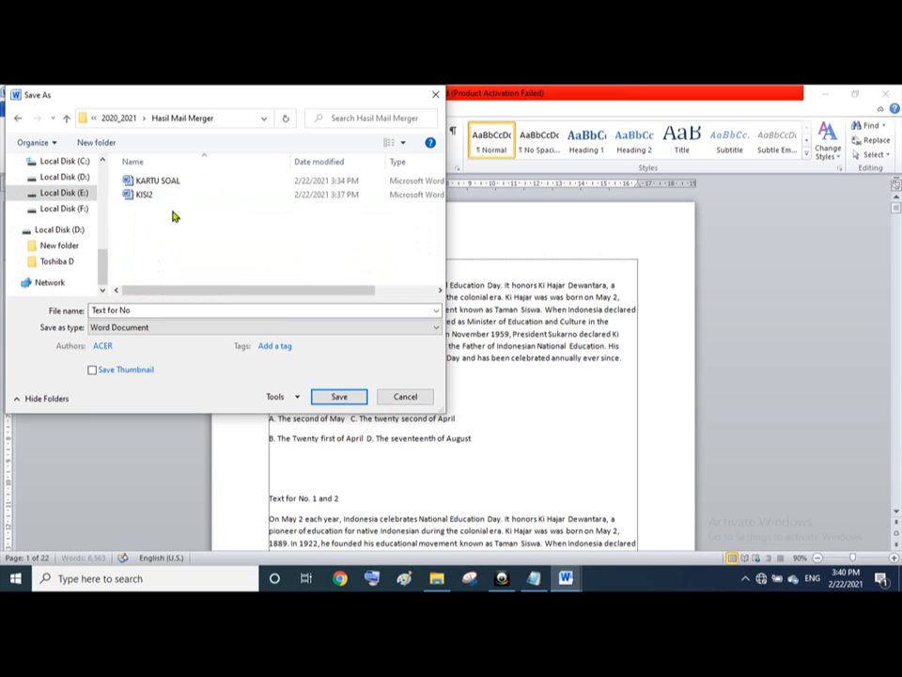
click(143, 309)
text(Soal)
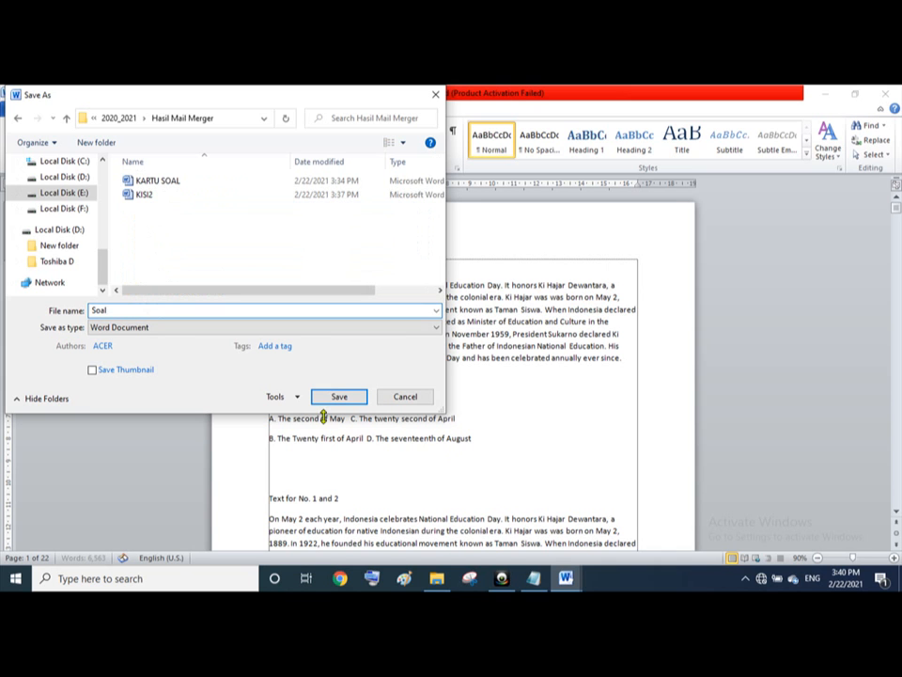
click(338, 399)
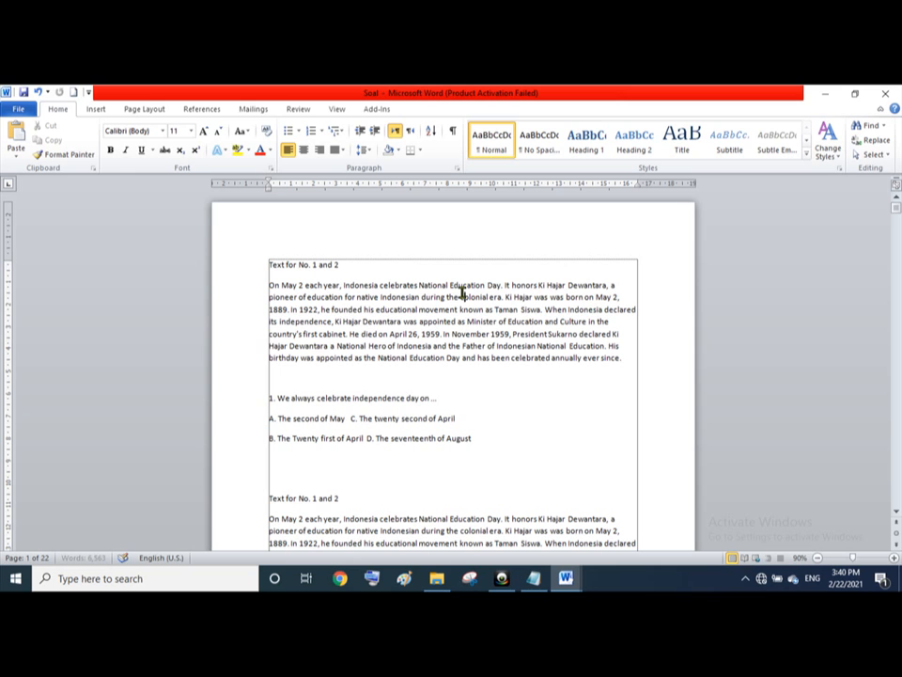
click(265, 263)
key(Return)
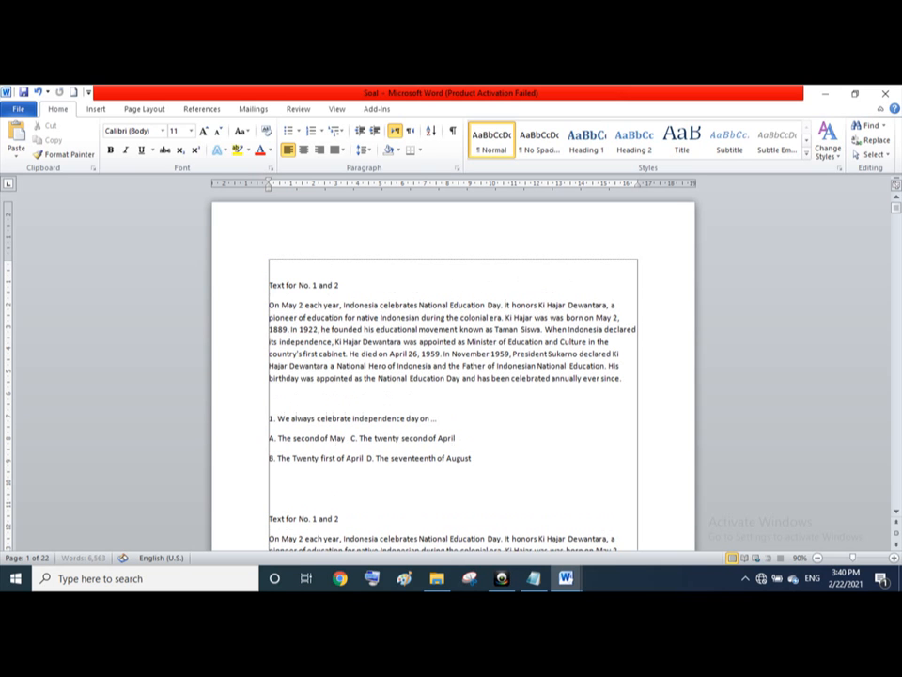
key(Up)
key(Delete)
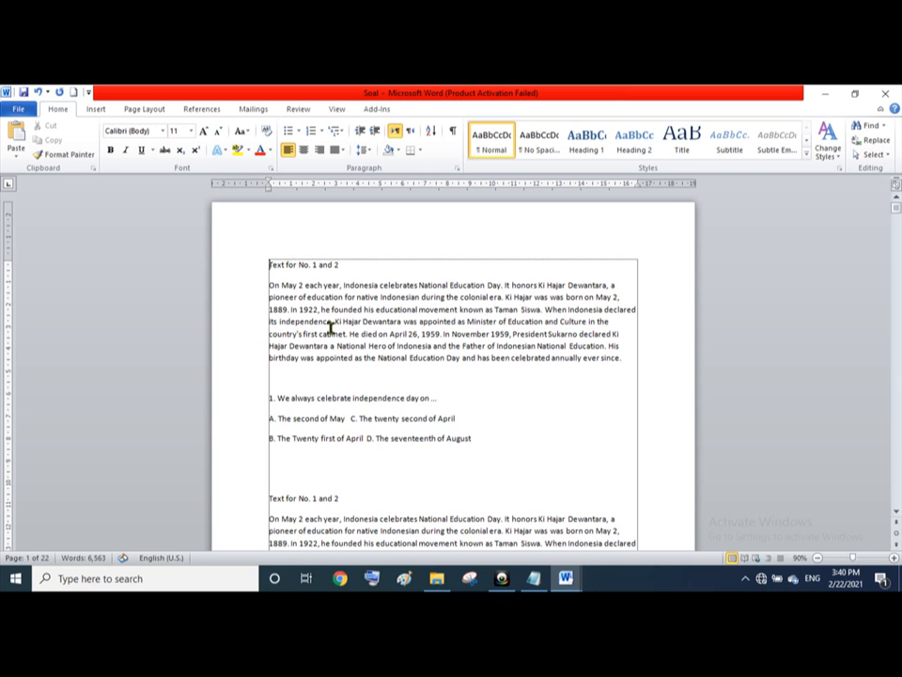
text(,)
Justify the first reading passage under "Text for No. 1 and 2" and remove the blank line between it and question 1.
drag(268, 286, 618, 369)
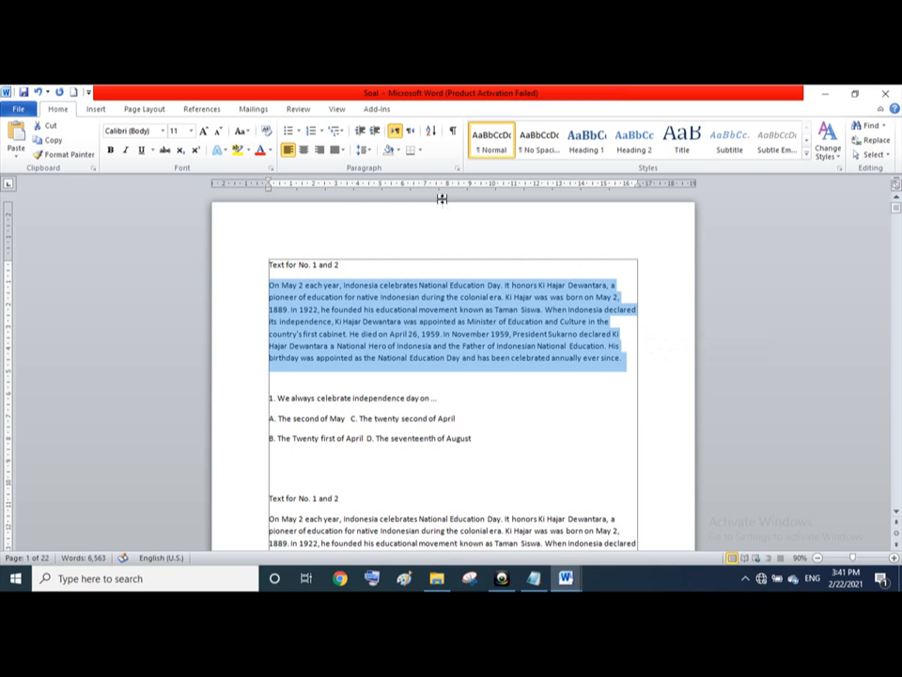
click(343, 150)
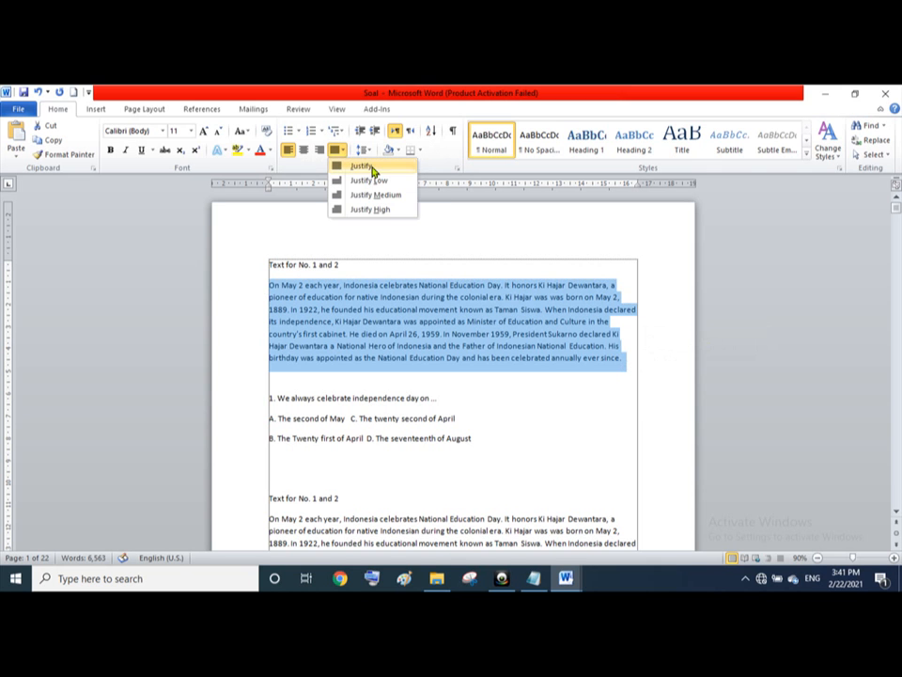
click(372, 180)
click(498, 381)
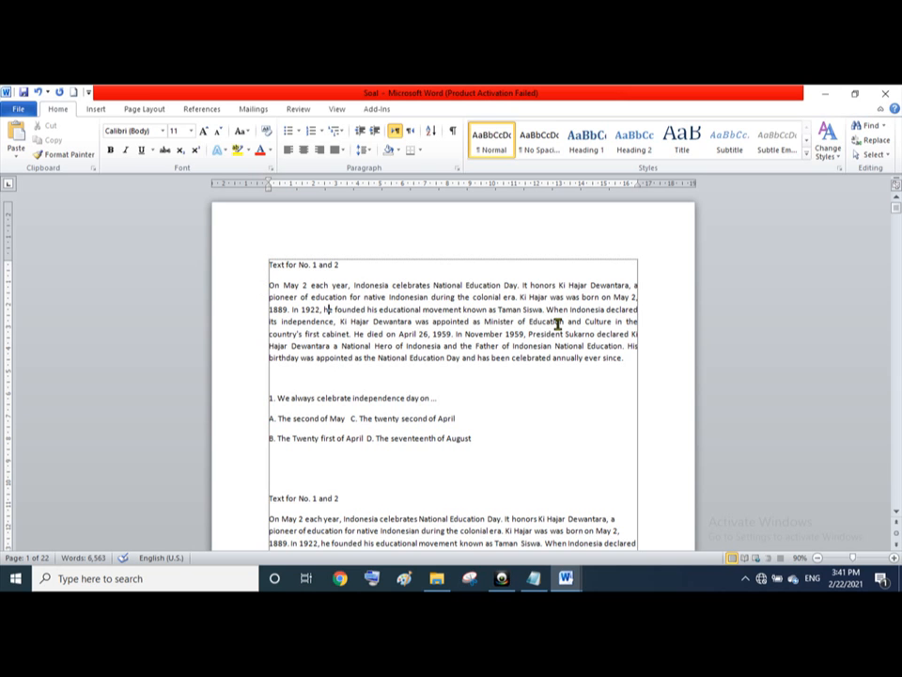
click(272, 411)
key(BackSpace)
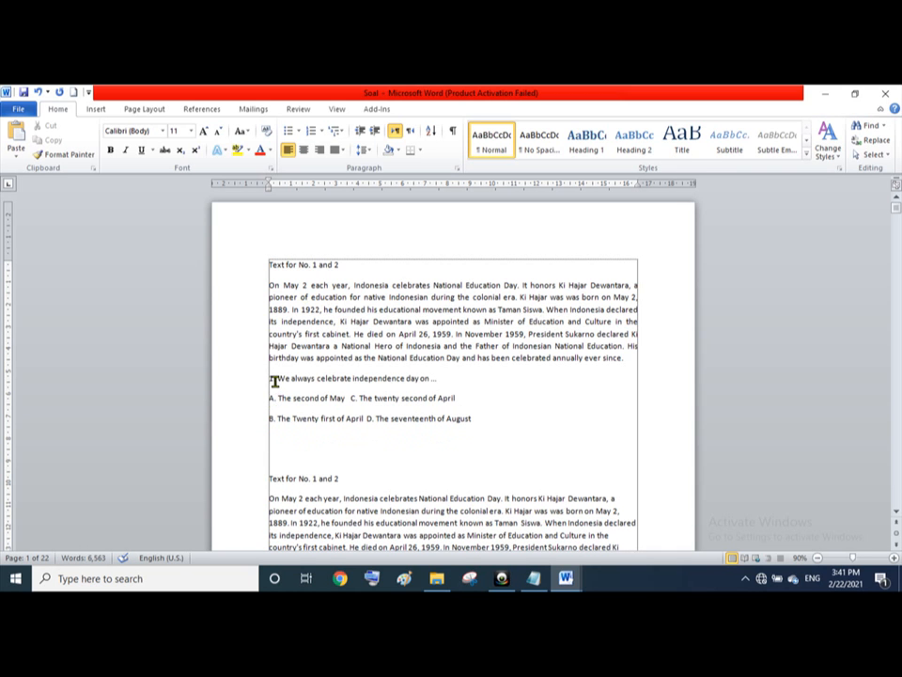
Split the two answer rows of question 1 so that options C and D each start on their own line.
click(351, 398)
key(Return)
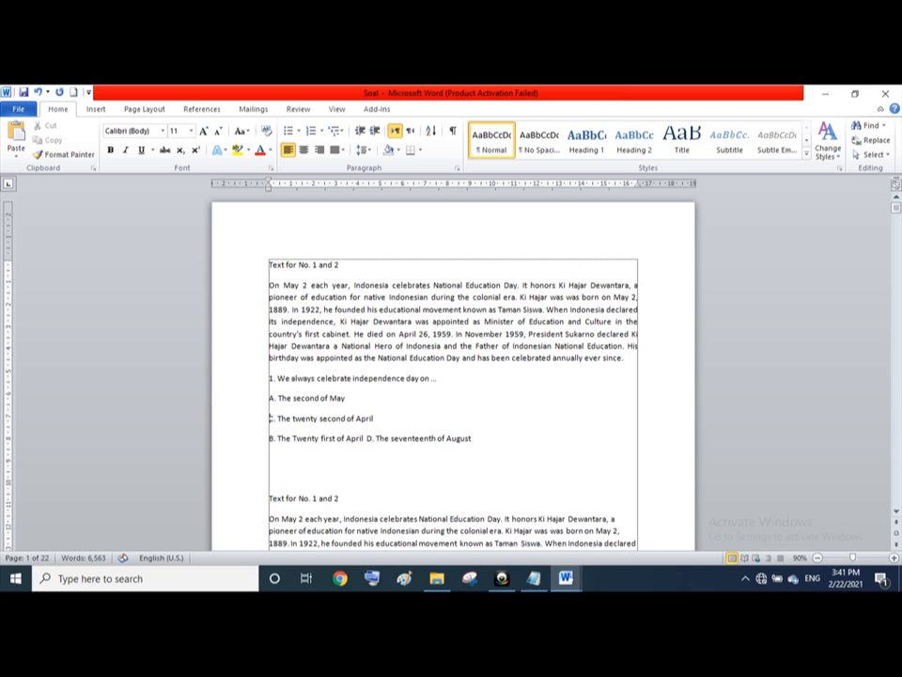
click(368, 438)
key(Return)
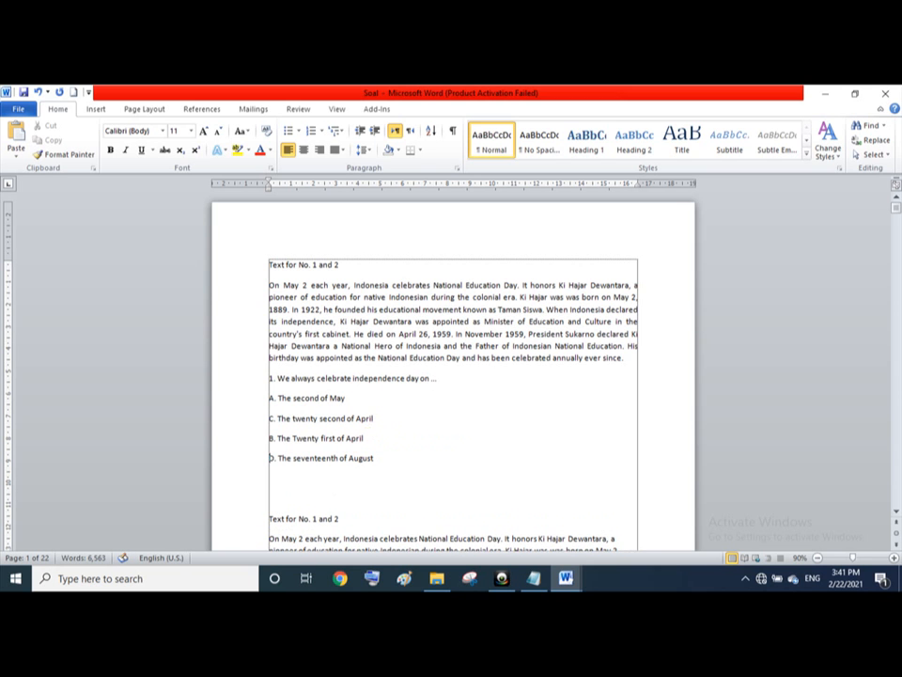
Move option "C. The twenty second of April" between options B and D of question 1, leaving no blank line.
drag(357, 399, 392, 415)
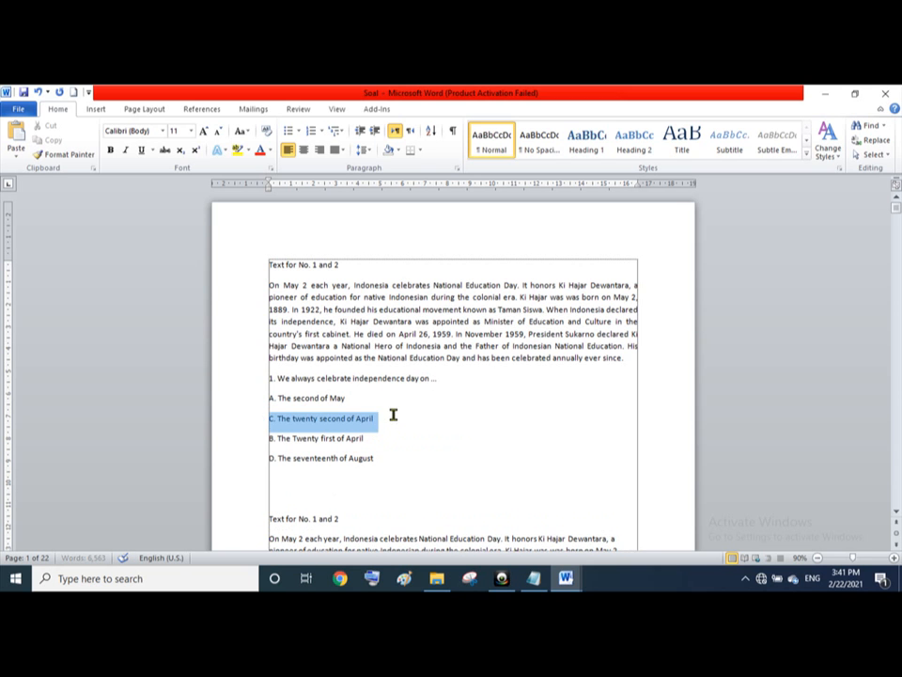
key(ctrl+x)
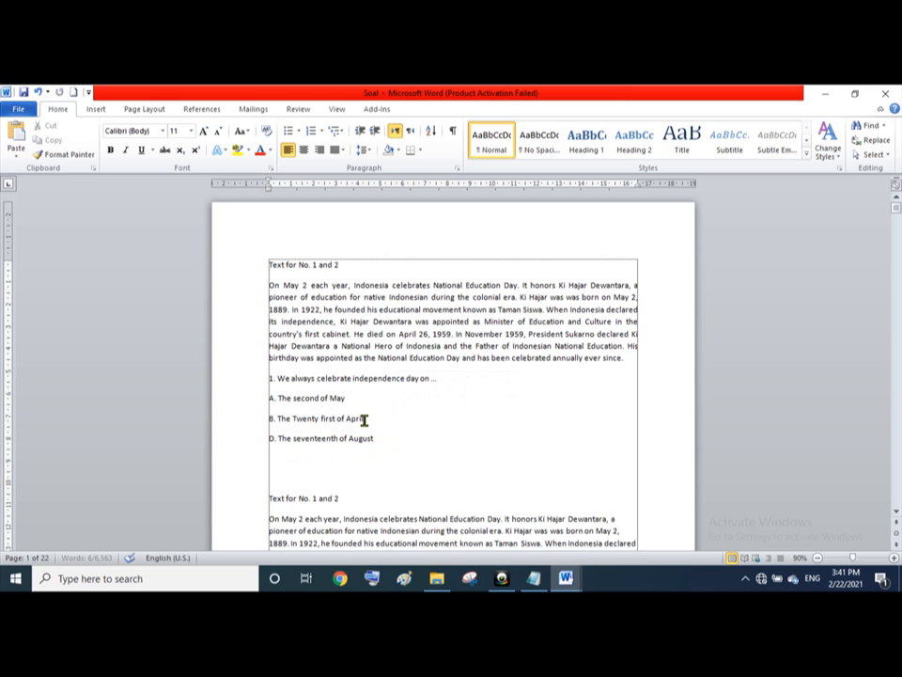
click(382, 414)
key(Return)
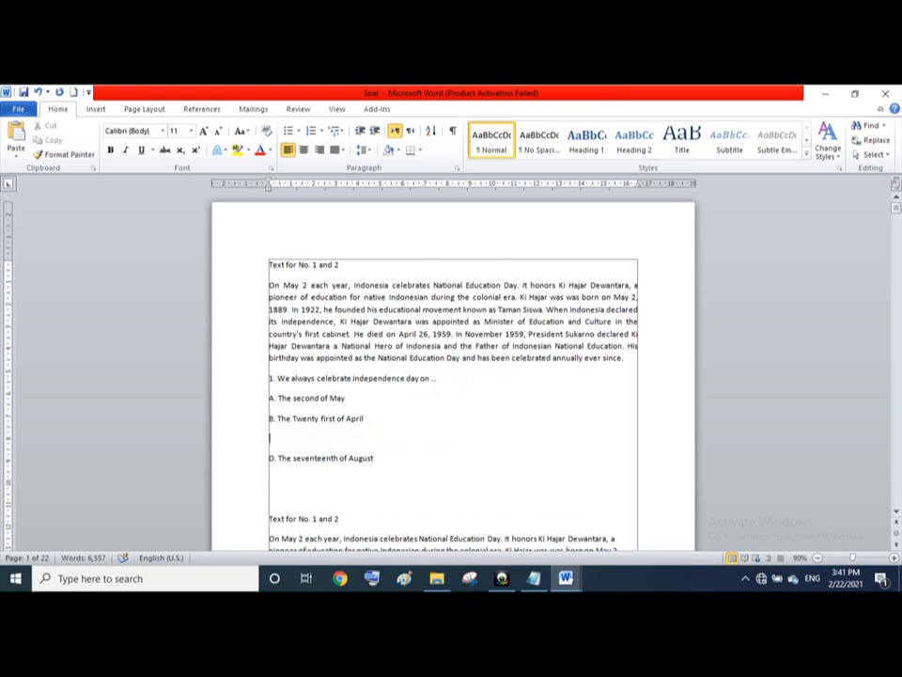
key(ctrl+v)
key(Delete)
Reduce the gap between option D of question 1 and the next text heading to a single blank line.
key(Down)
key(Delete)
key(Delete)
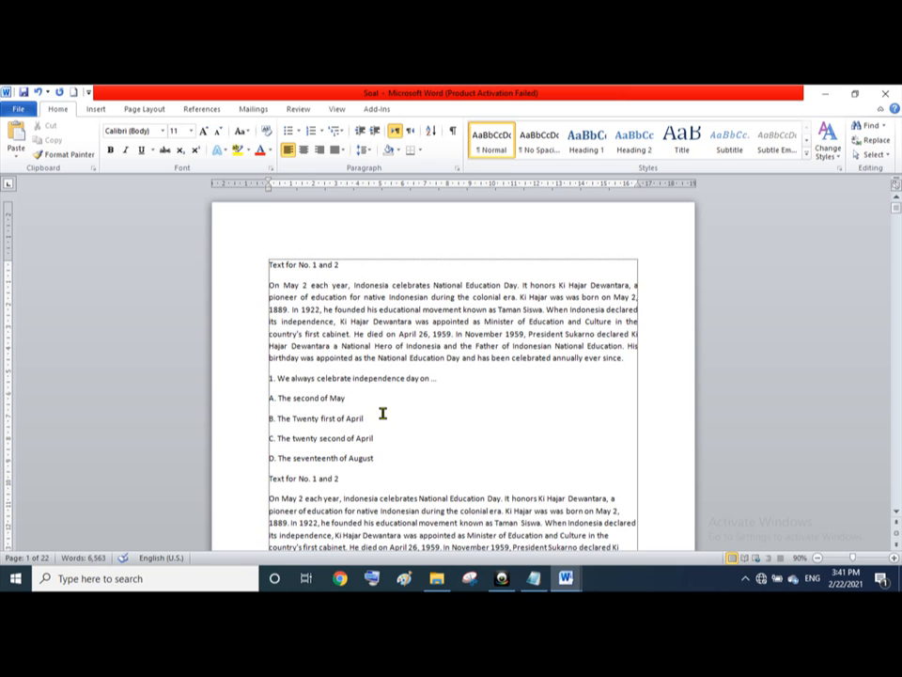
key(Return)
Examine the layout of the passage and answer options for question 2 and the start of question 3.
key(Down)
key(Down)
key(Down)
key(Down)
key(Down)
key(Down)
key(Down)
key(Down)
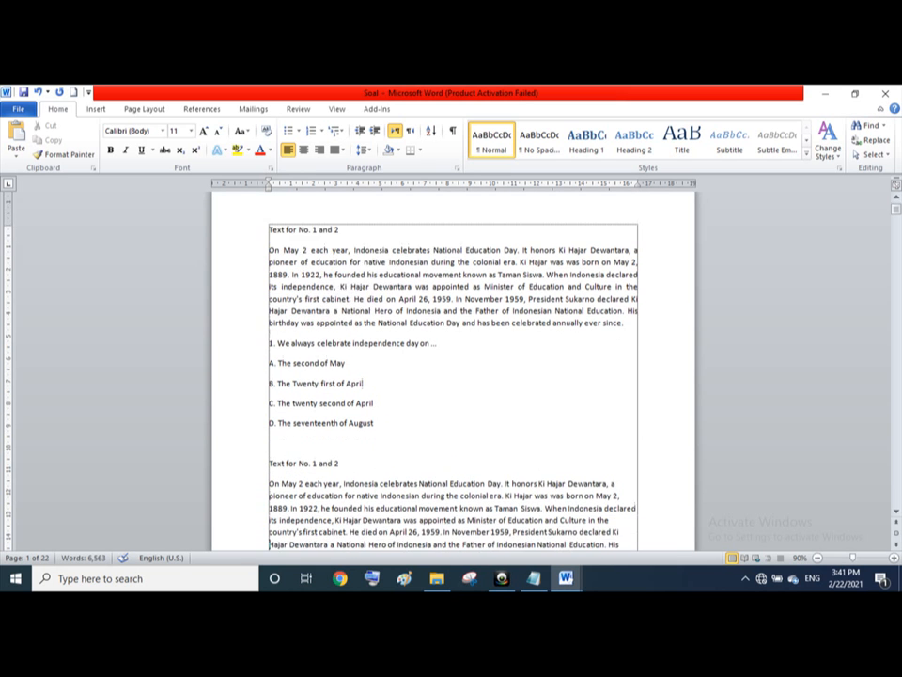
key(Down)
key(Down)
key(Down)
key(Down)
key(Down)
key(Down)
key(Down)
key(Down)
key(Down)
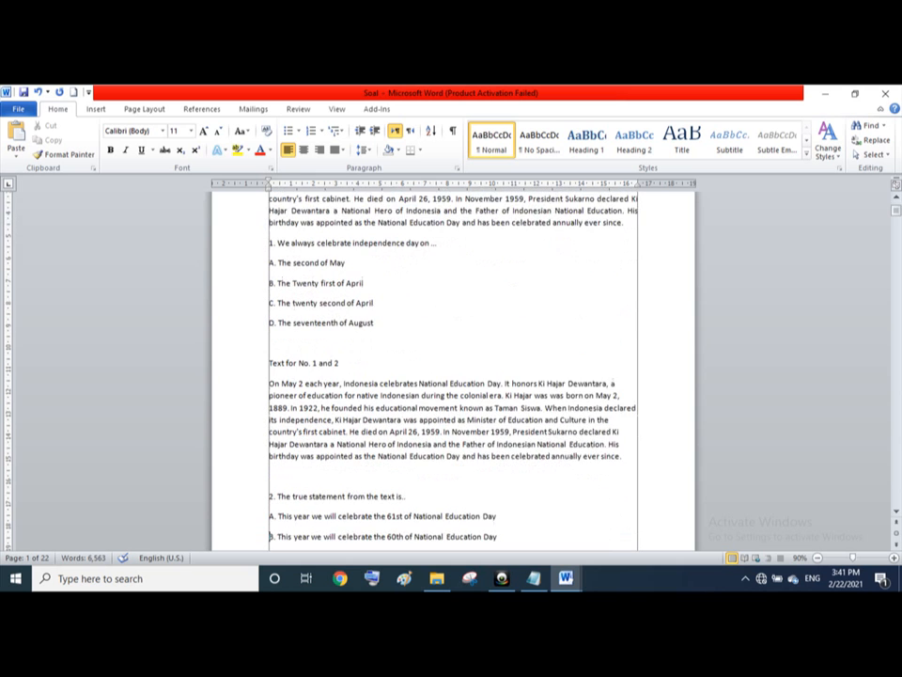
key(Down)
key(Down)
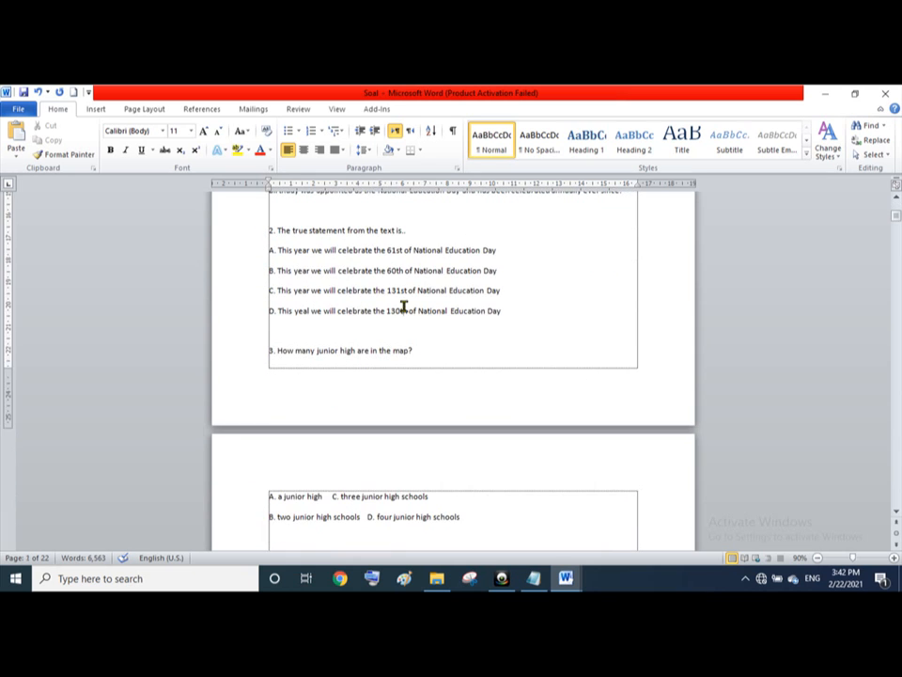
Turn the four answer options of question 1 into an automatic list with the A. B. C. numbering format.
drag(897, 219, 896, 211)
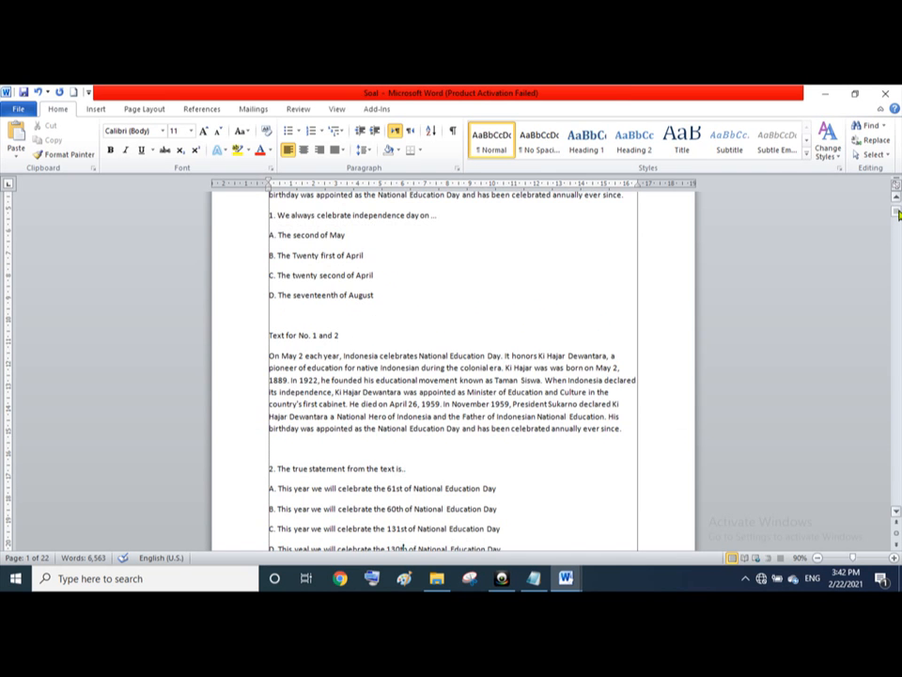
drag(897, 215, 898, 213)
click(279, 321)
drag(266, 343, 409, 399)
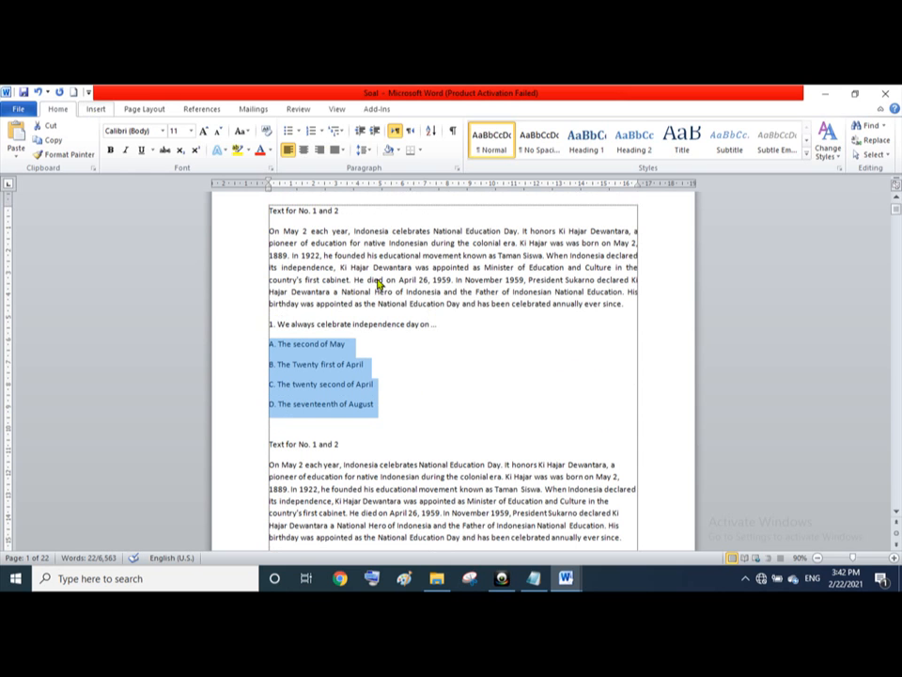
click(447, 290)
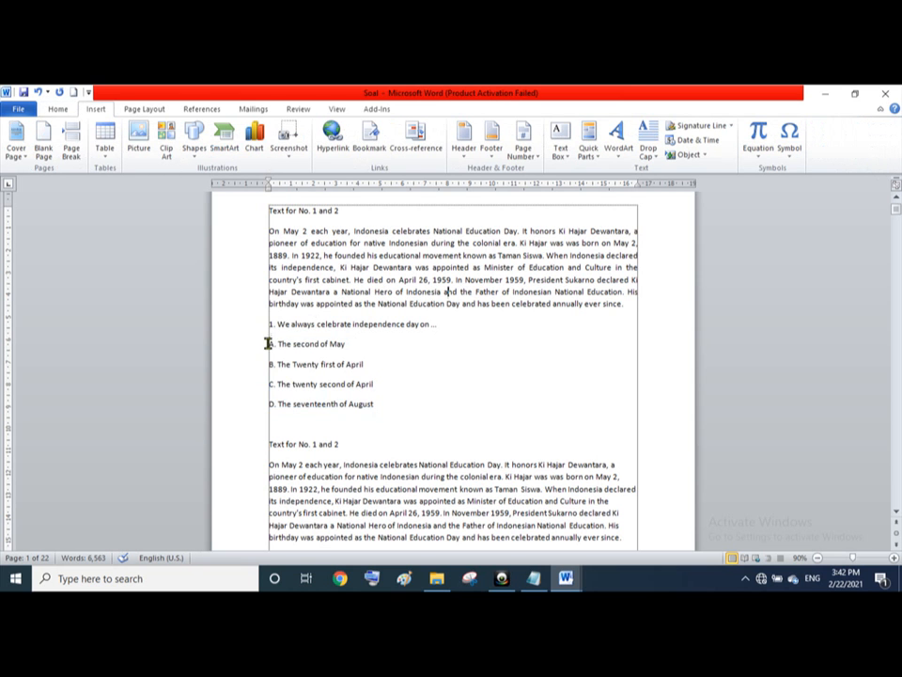
drag(268, 343, 397, 405)
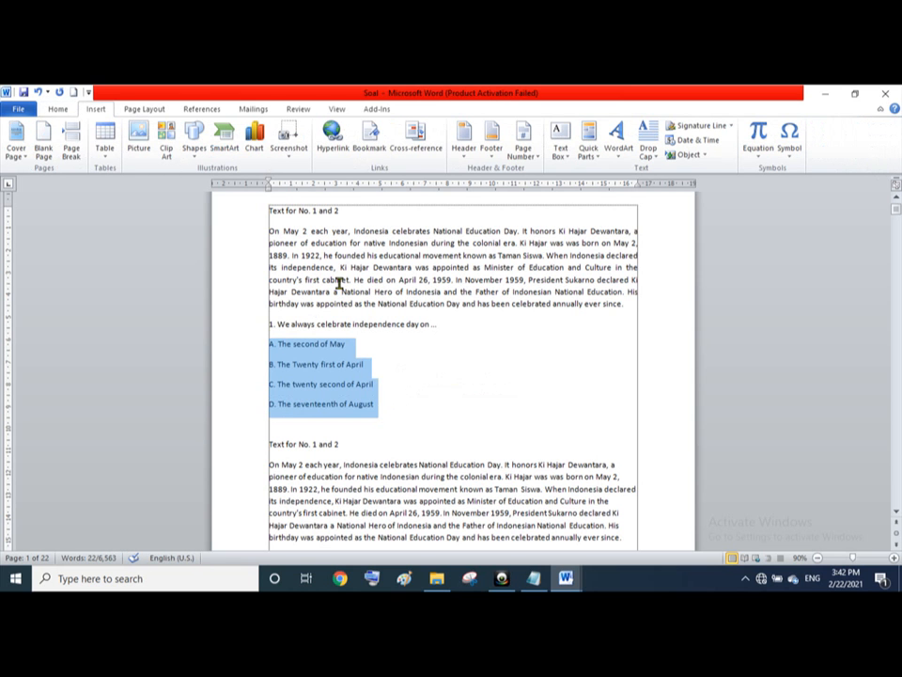
click(338, 282)
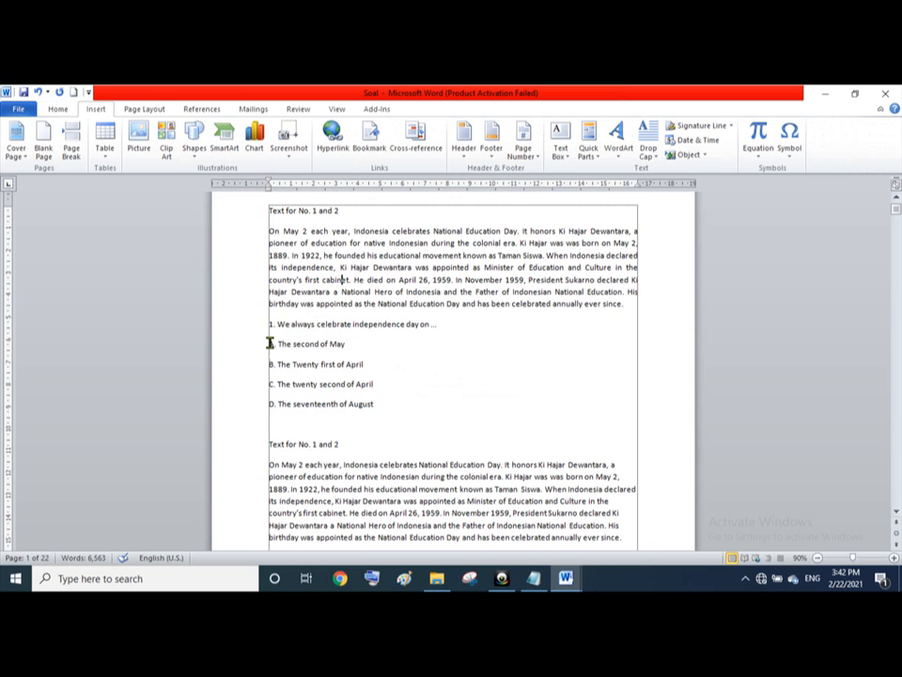
drag(268, 343, 381, 405)
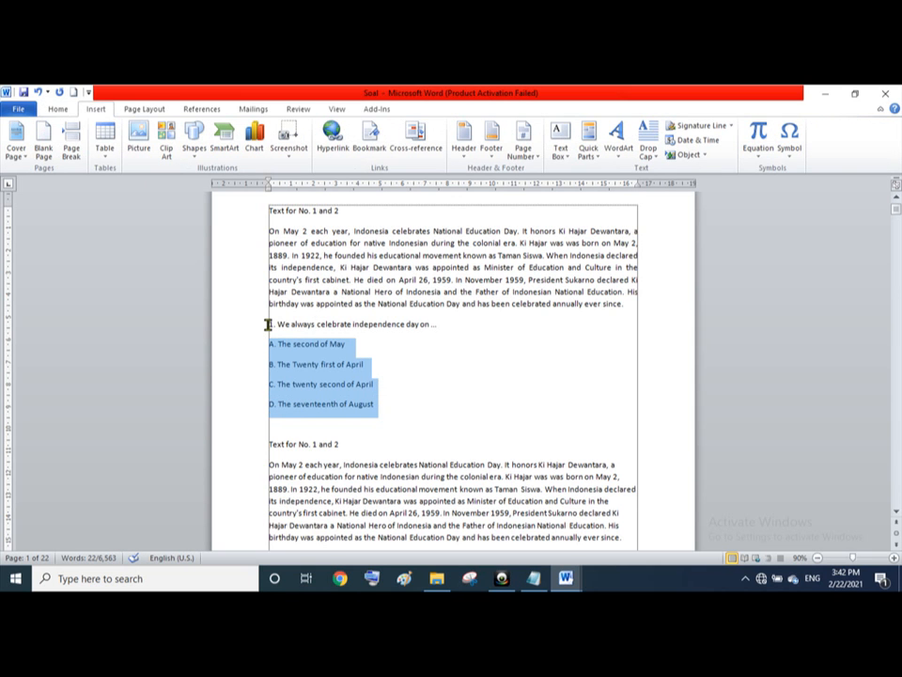
click(57, 109)
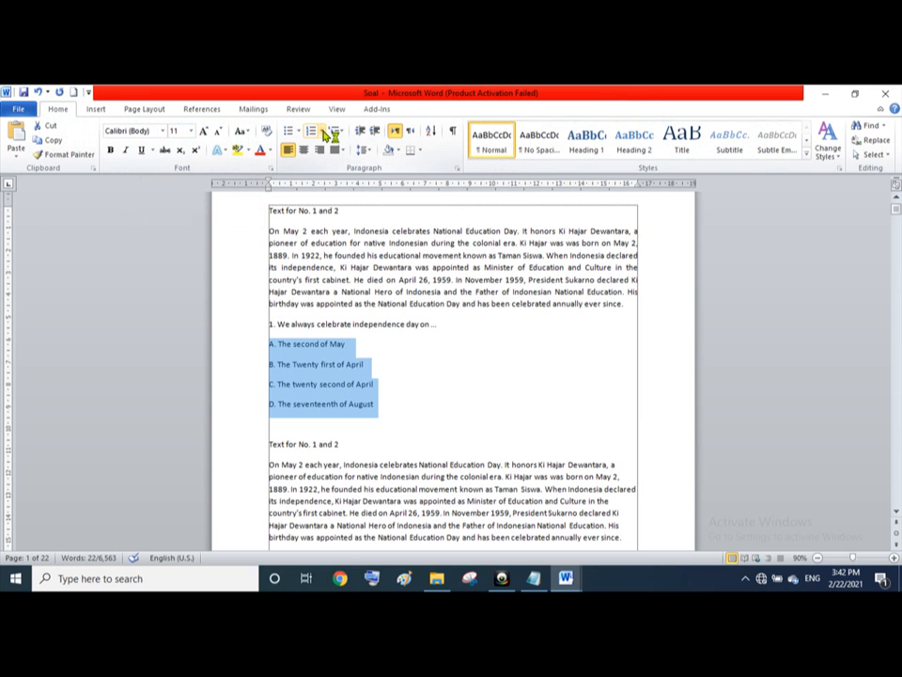
click(322, 132)
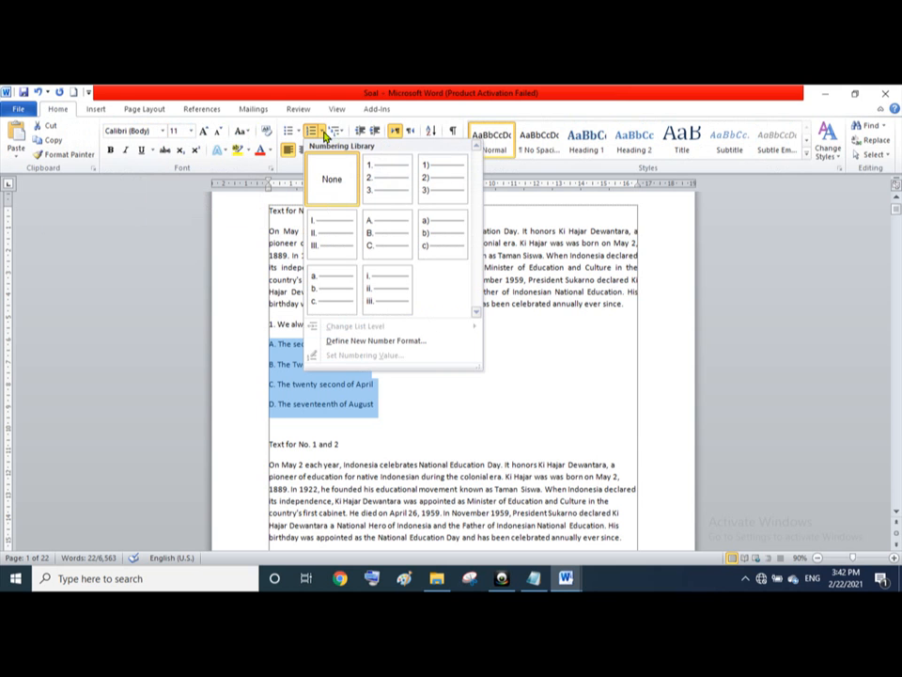
click(389, 228)
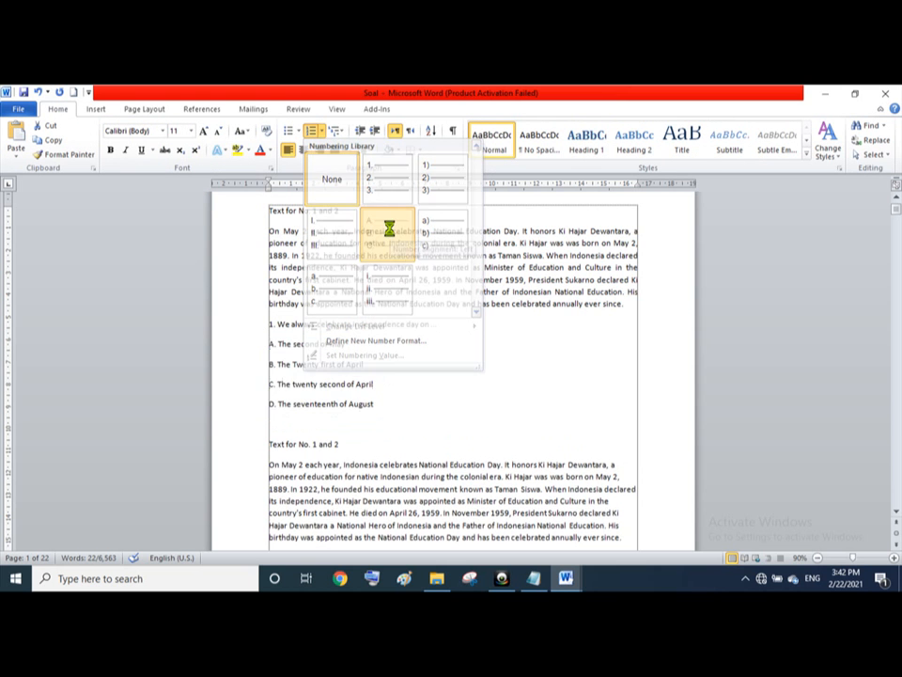
click(293, 326)
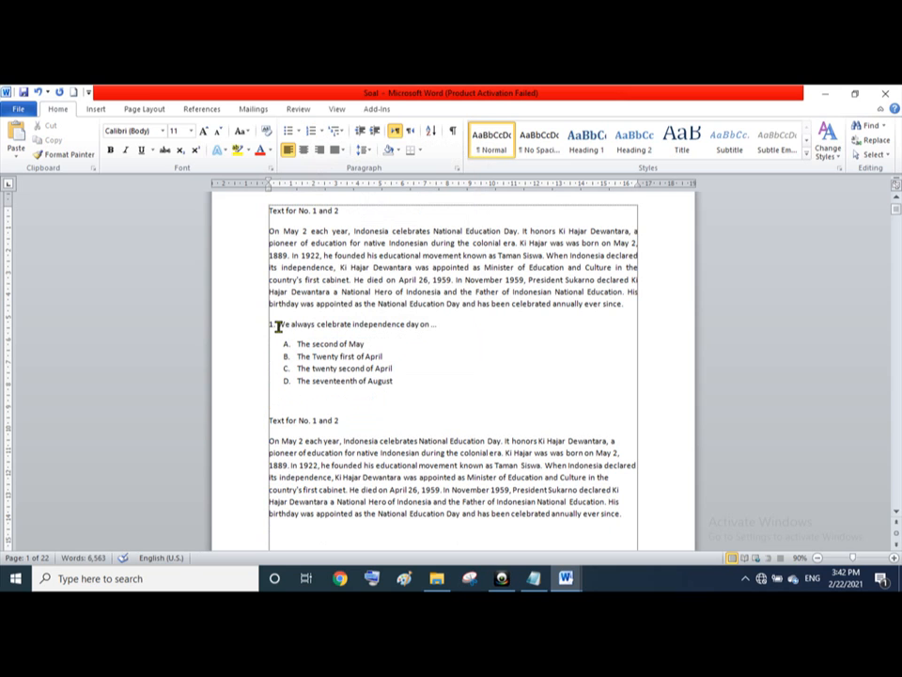